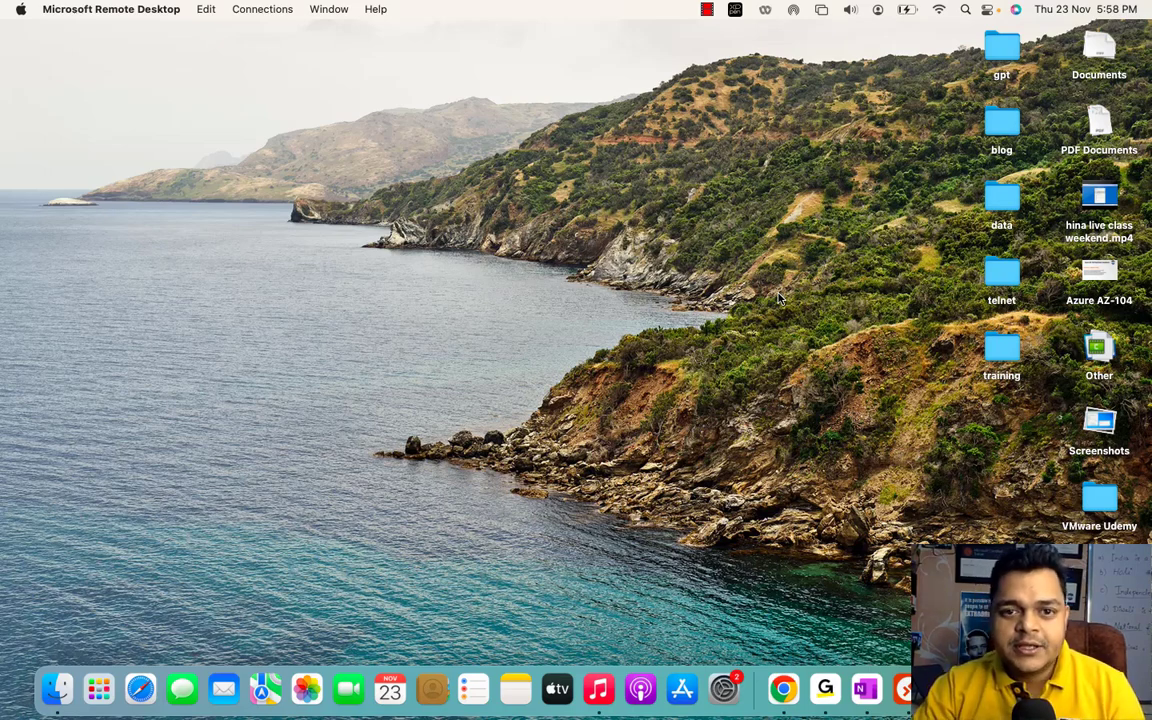
- Swipe with Ctrl+Right to the full-screen Remote Desktop space
key(ctrl+Right)
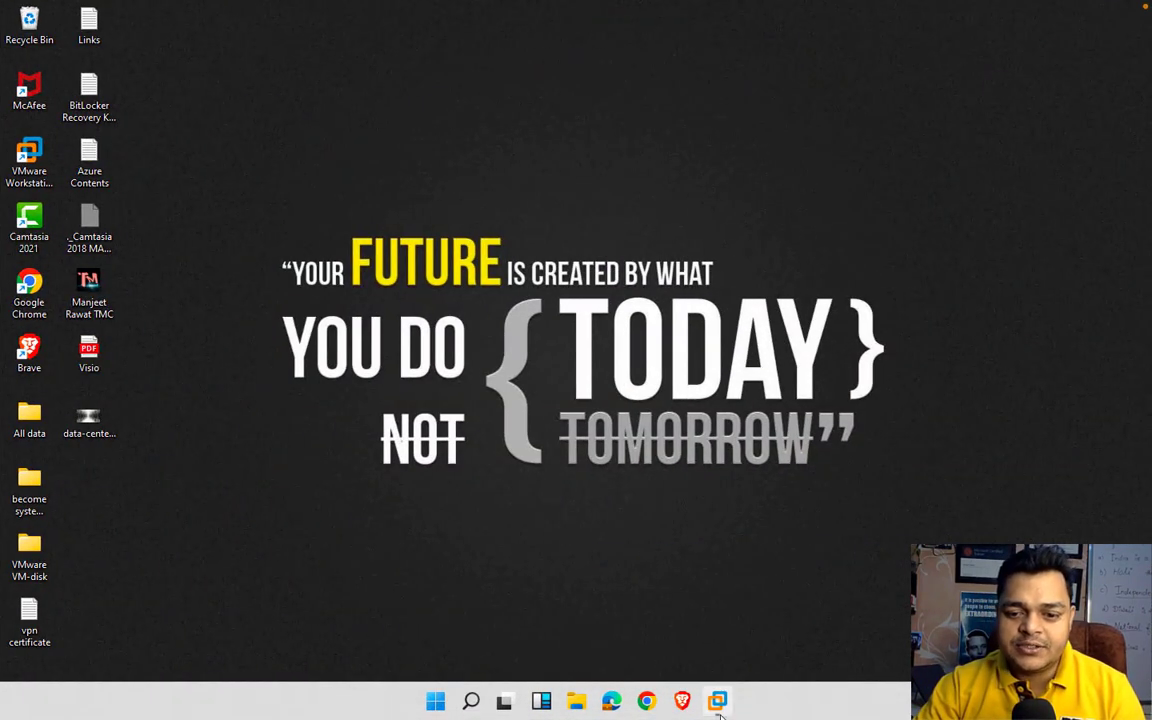
- Check the ESXi console's management address and open 192.168.1.2 in Chrome
click(718, 704)
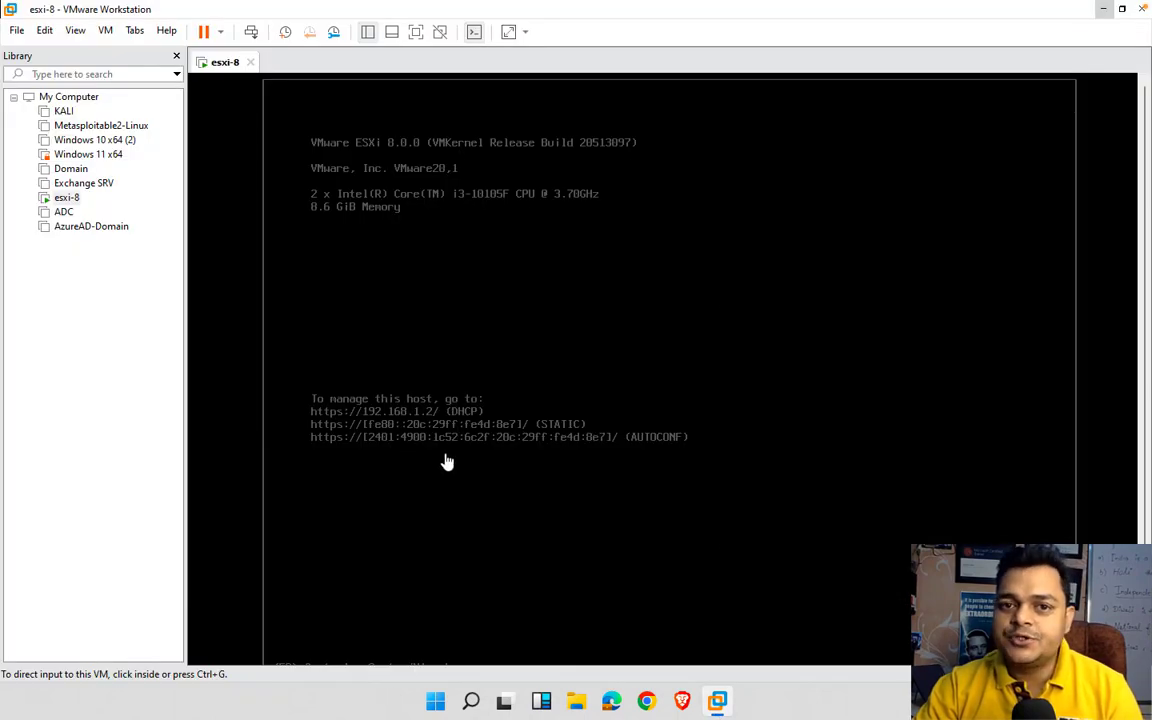
click(1103, 9)
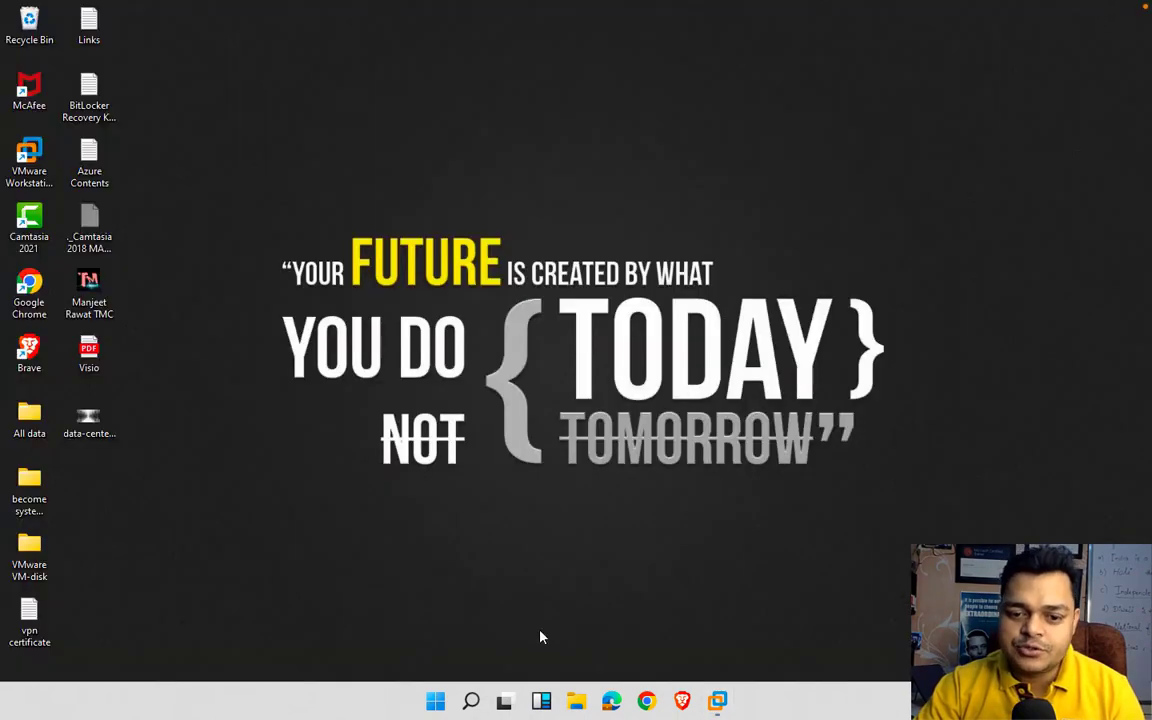
click(646, 701)
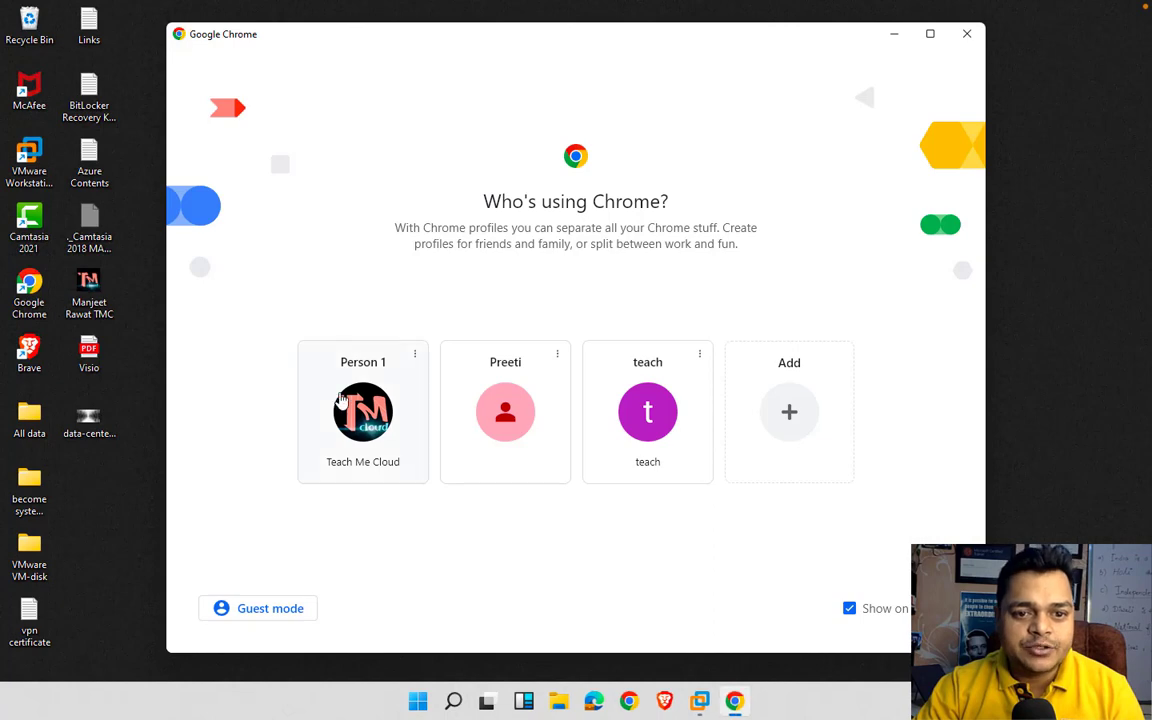
click(343, 404)
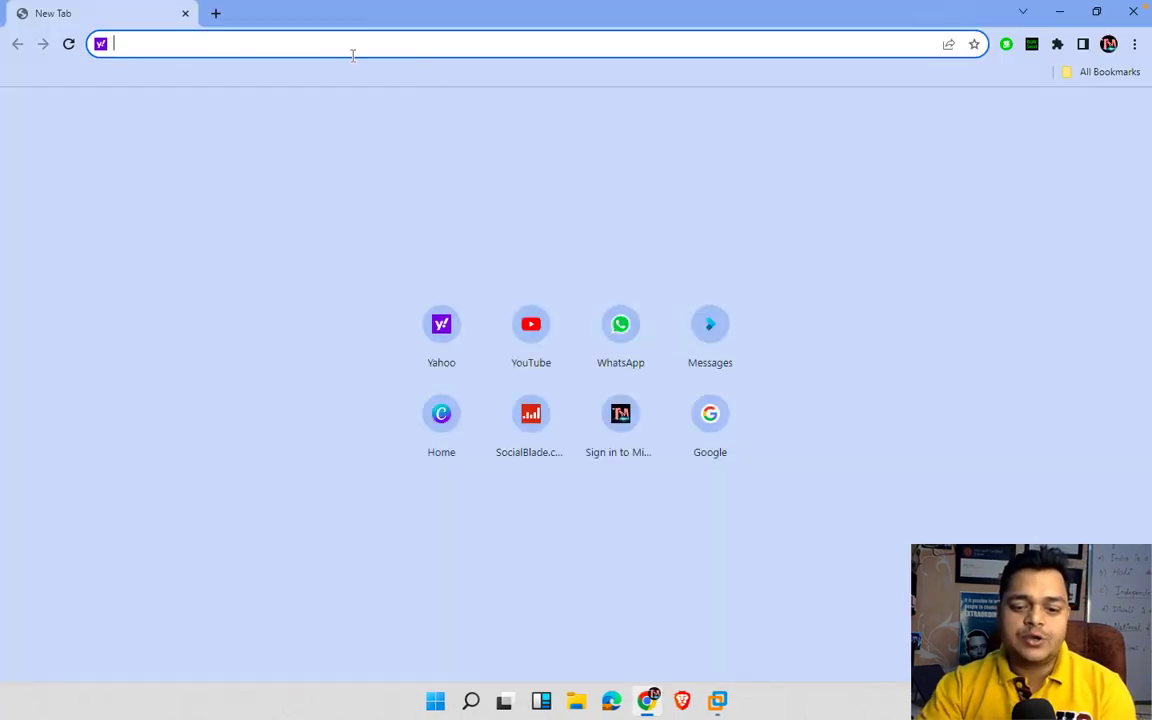
text(192.168.1.1)
key(BackSpace)
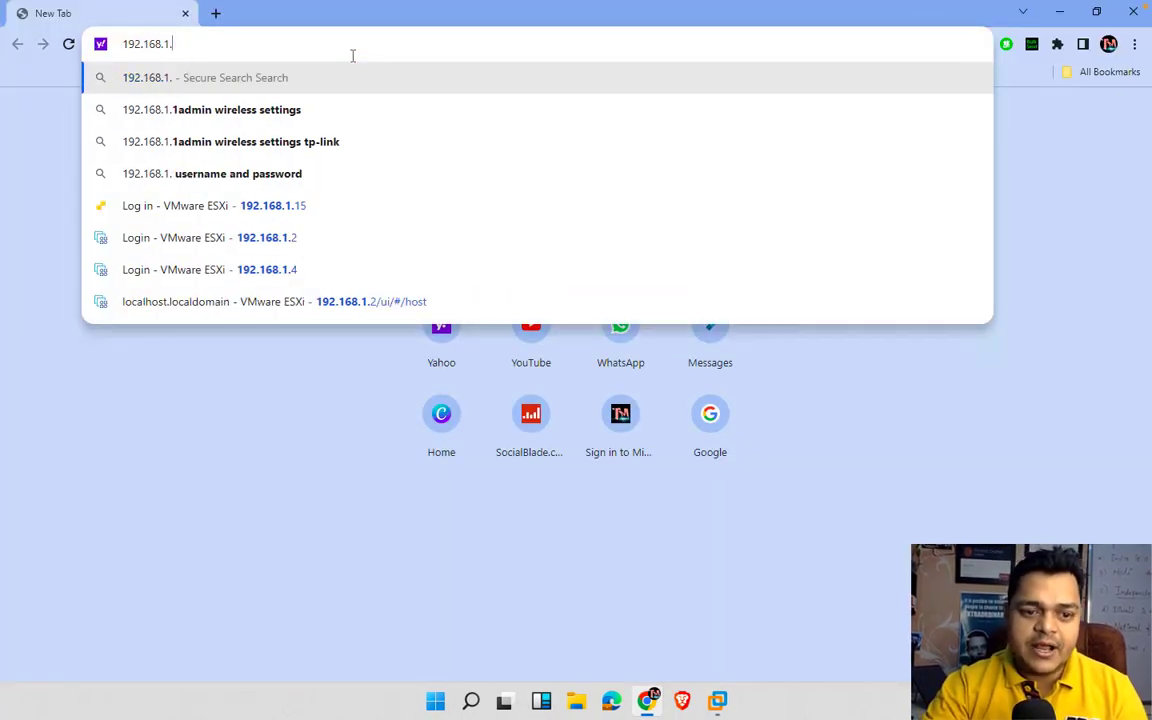
text(2)
key(Return)
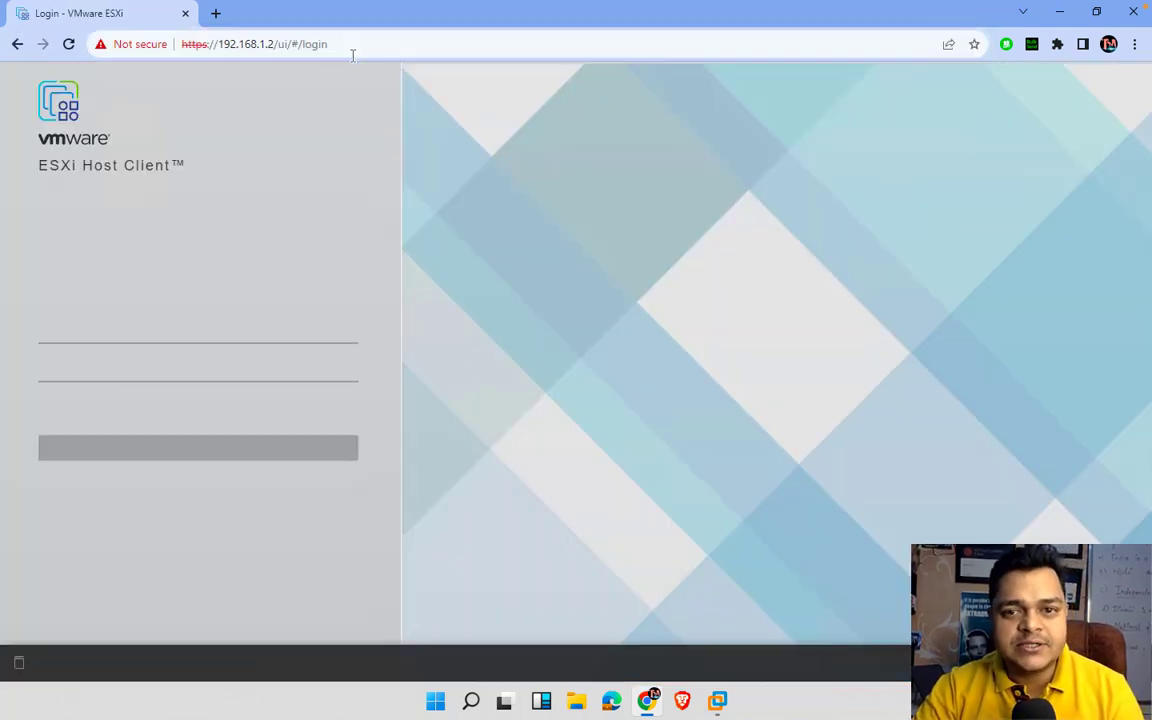
- Log in to the ESXi host as root with the account password
click(143, 331)
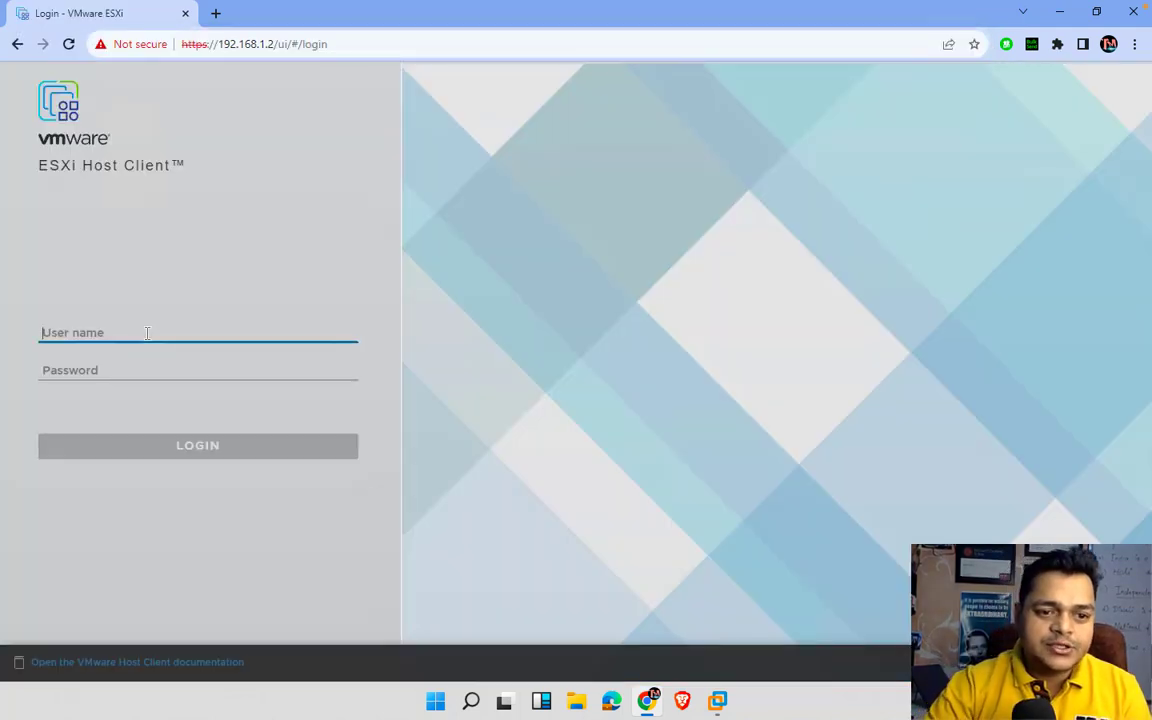
text(root)
key(Tab)
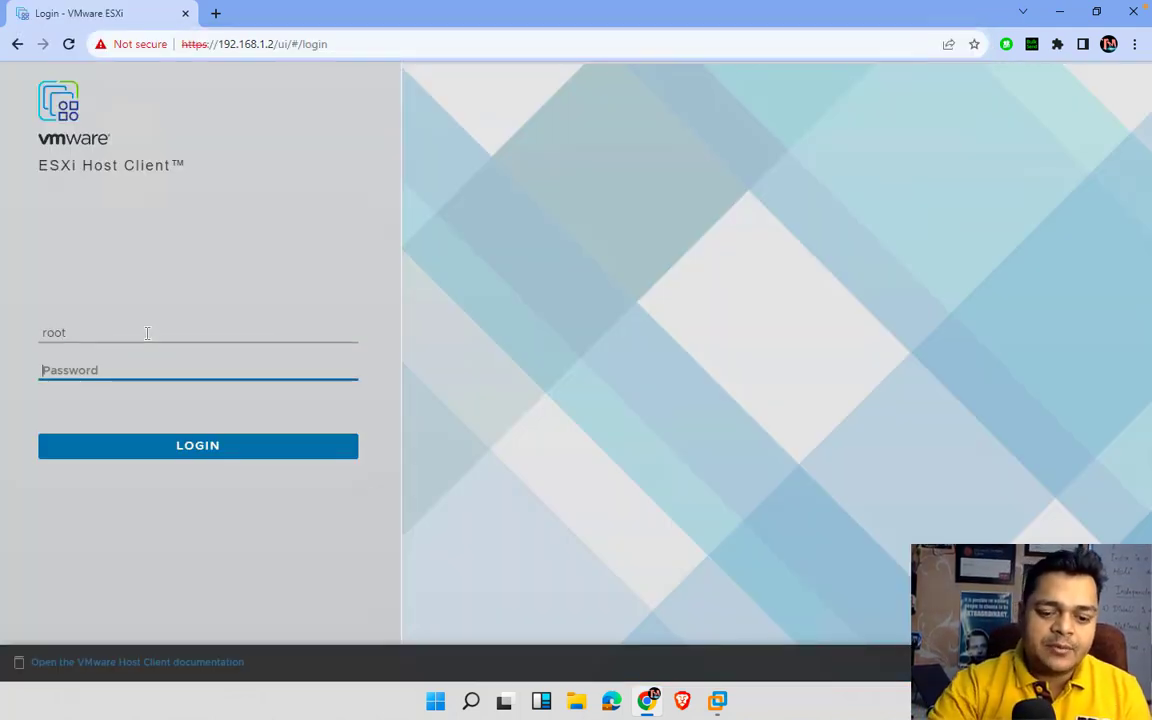
text(*********)
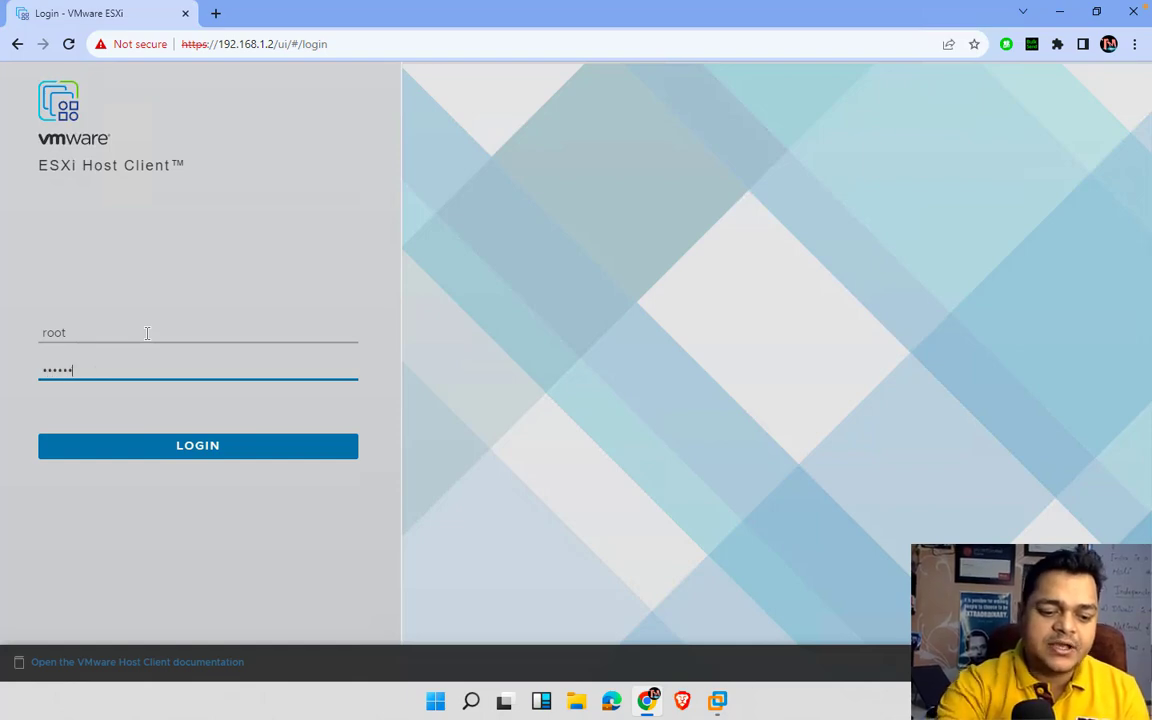
key(Return)
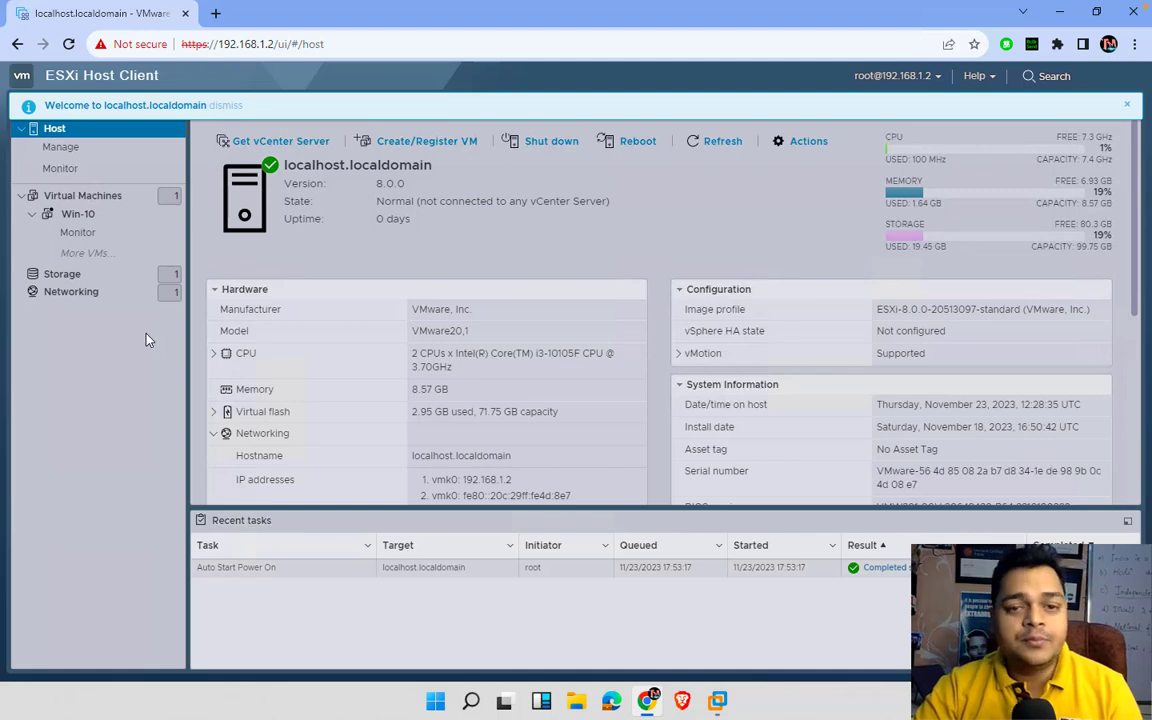
- Dismiss the welcome banner and power on the Win-10 virtual machine
click(1126, 105)
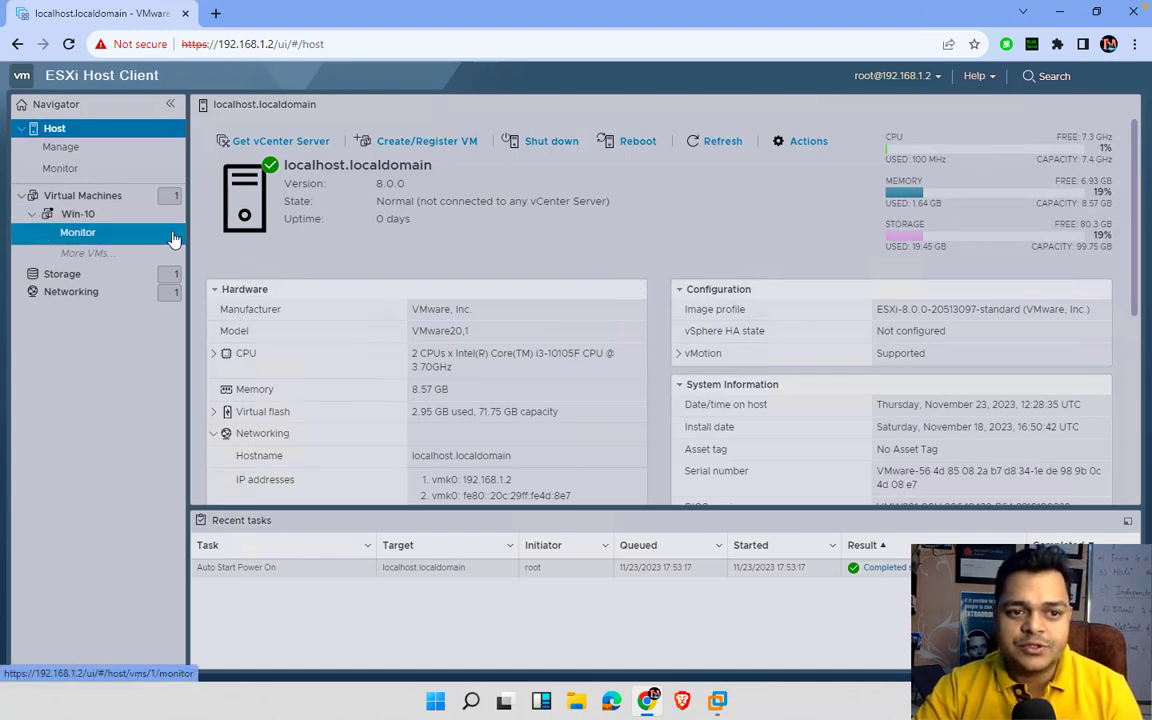
click(84, 216)
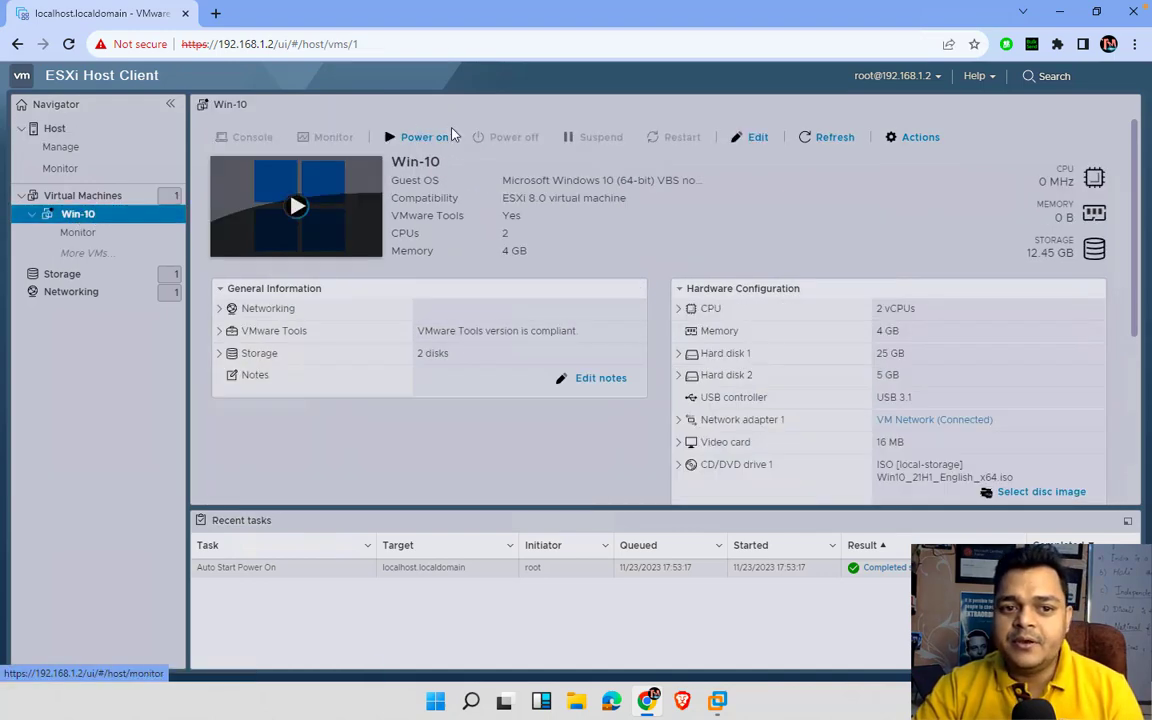
click(334, 205)
- Watch Win-10 boot in its console, then swipe back to the Mac desktop
click(336, 201)
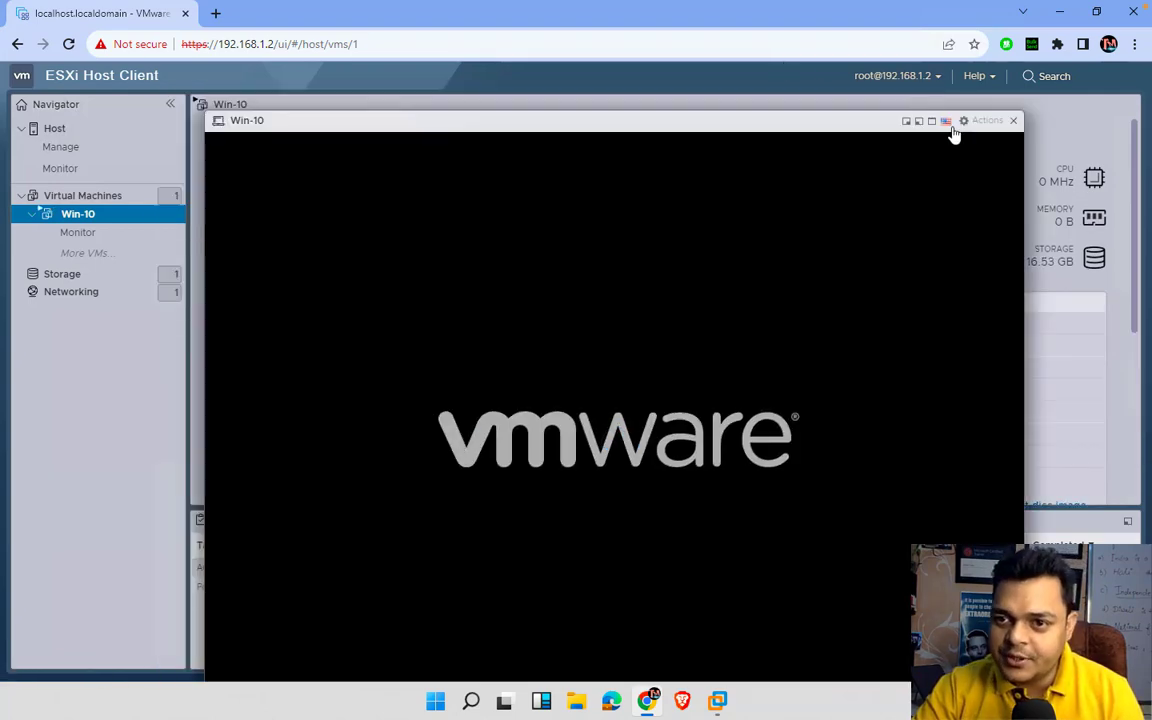
click(1013, 120)
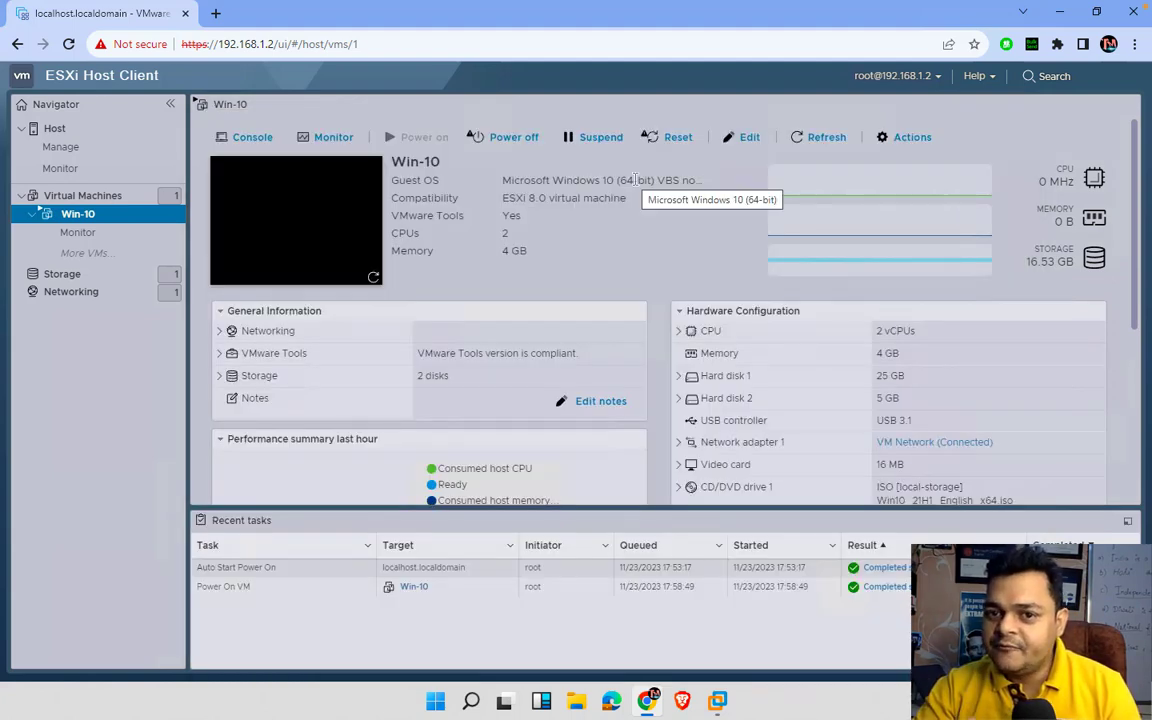
scroll(634, 180, left, 3)
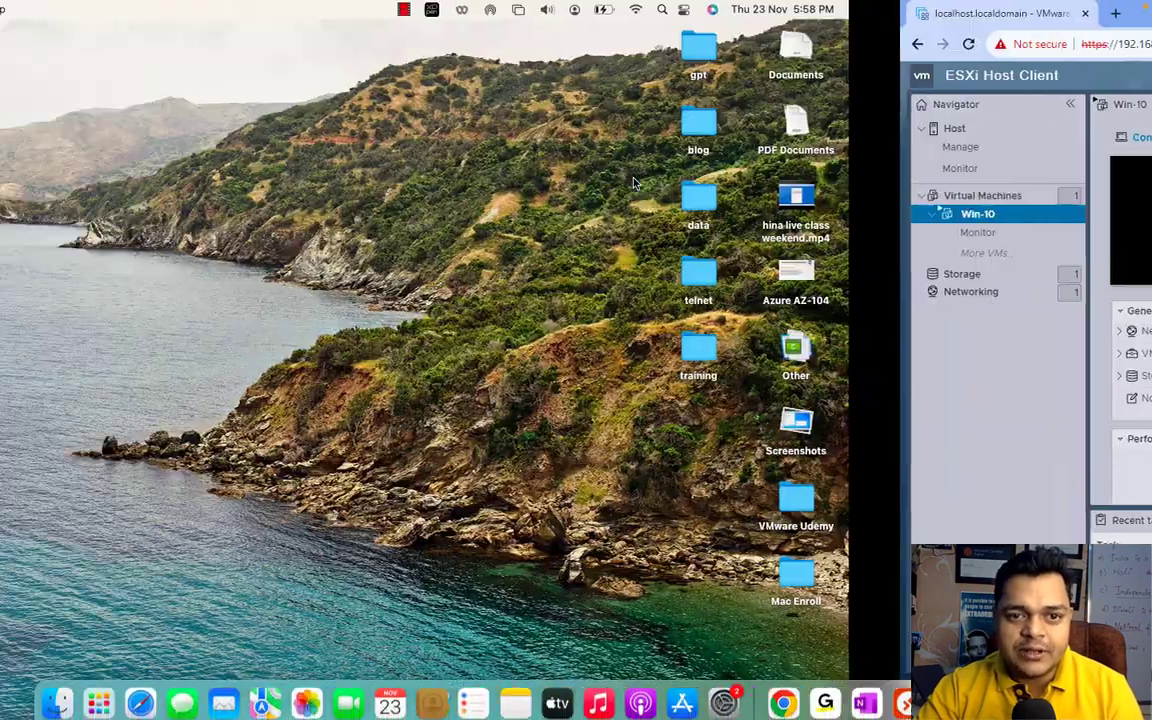
scroll(634, 182, left, 3)
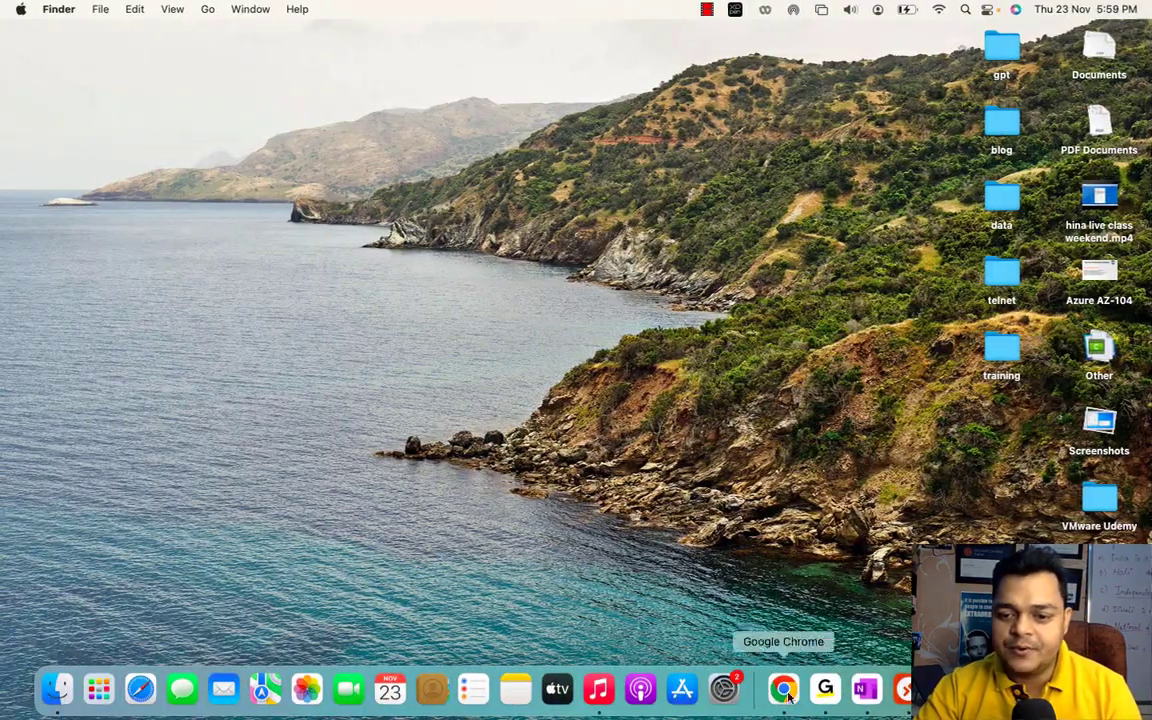
- Make OneNote full screen, then flip between spaces to the macOS desktop
click(868, 688)
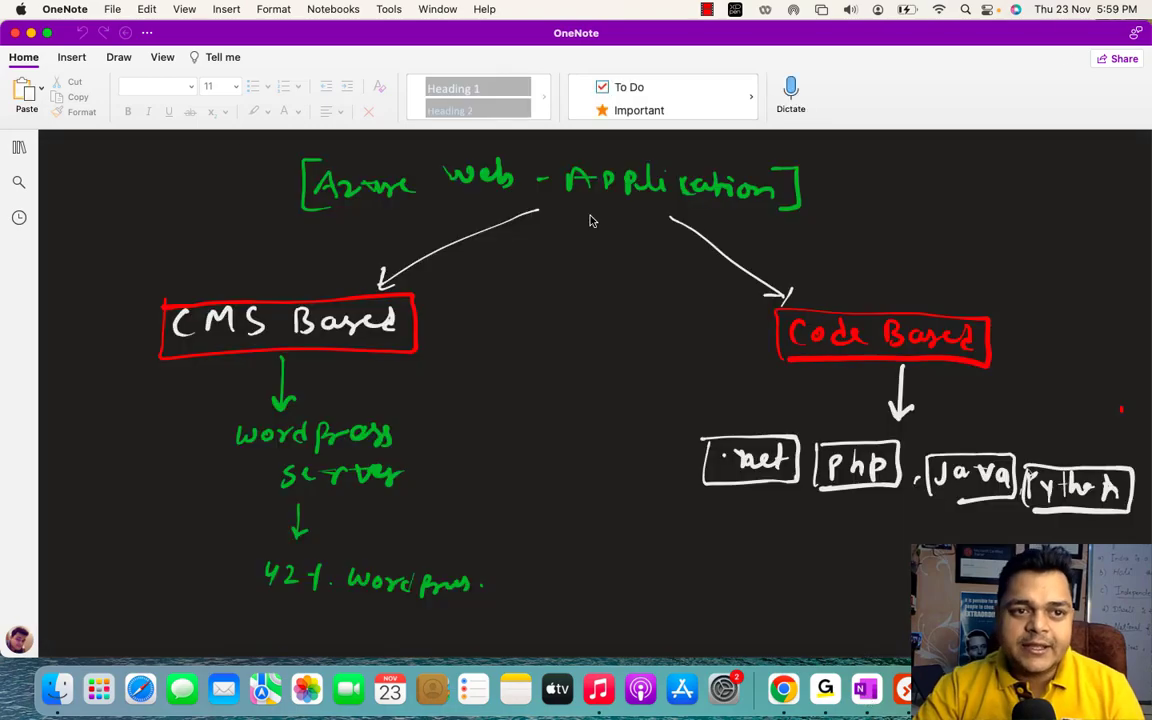
click(47, 33)
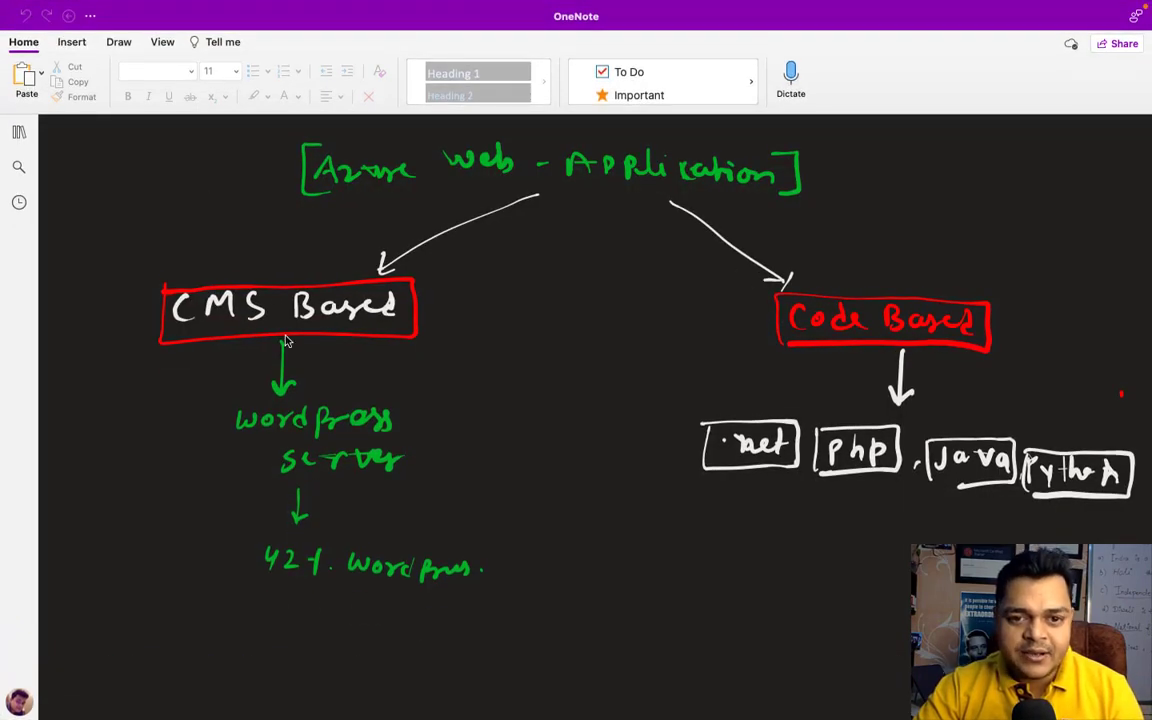
key(ctrl+Right)
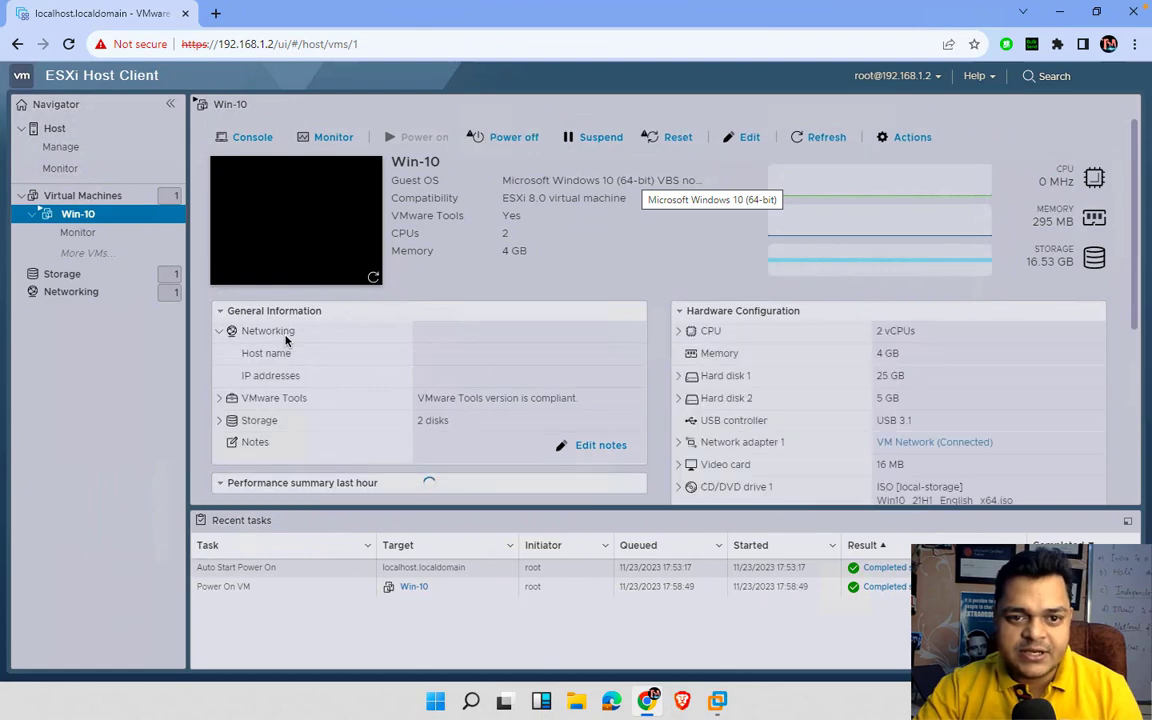
key(ctrl+Left)
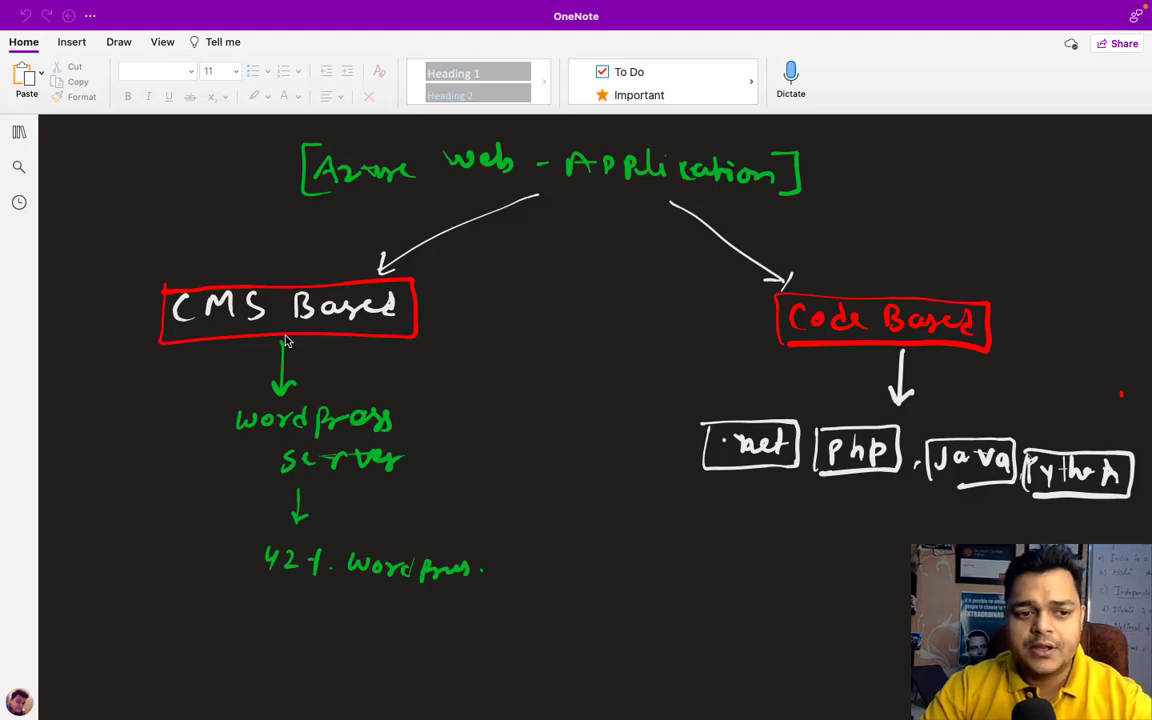
key(ctrl+Left)
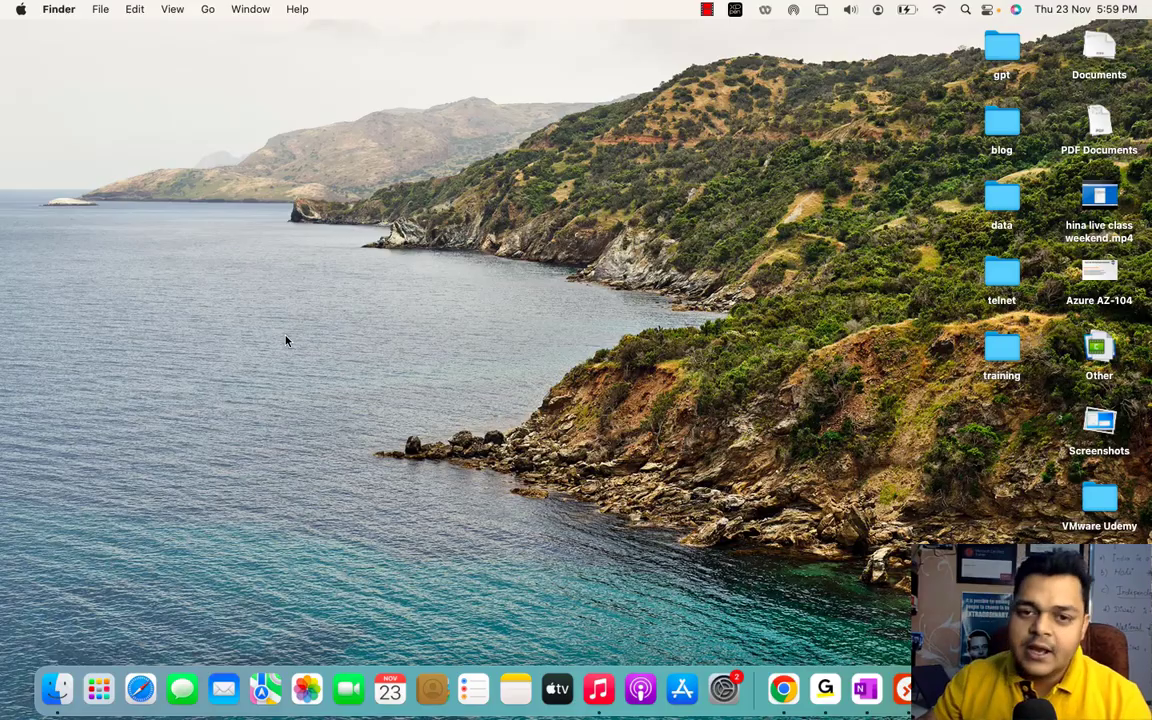
- Close the pen tablet settings and return to the full-screen OneNote page
key(ctrl+Right)
key(ctrl+Left)
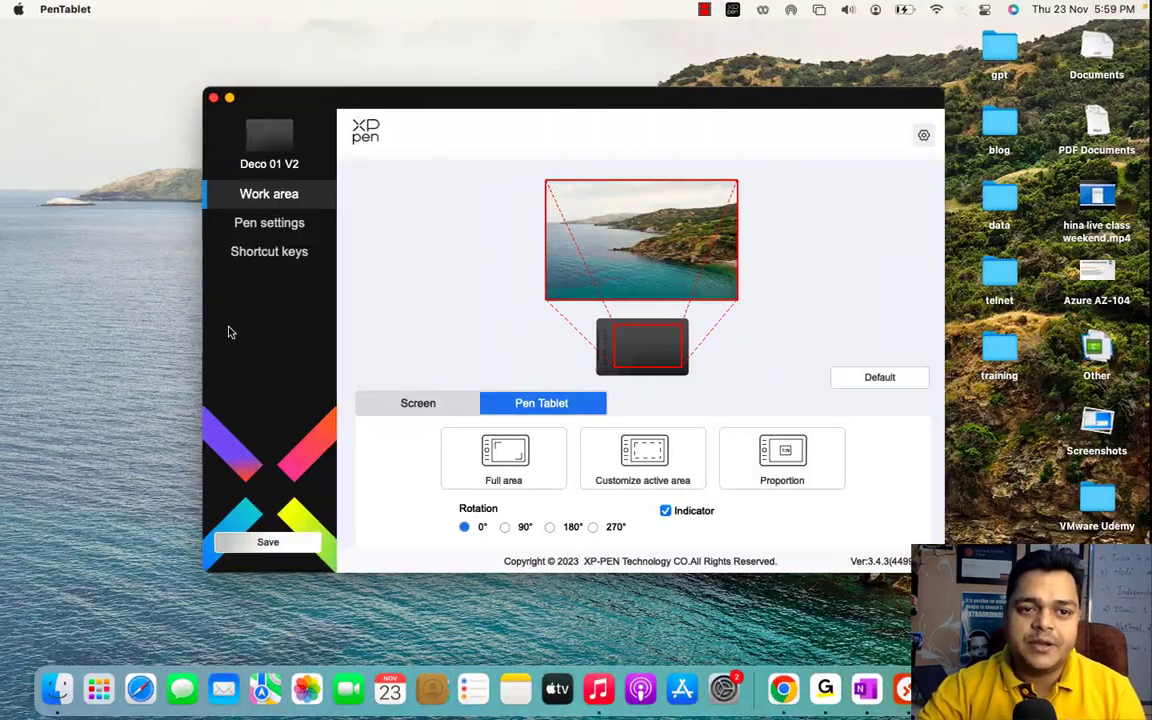
click(213, 98)
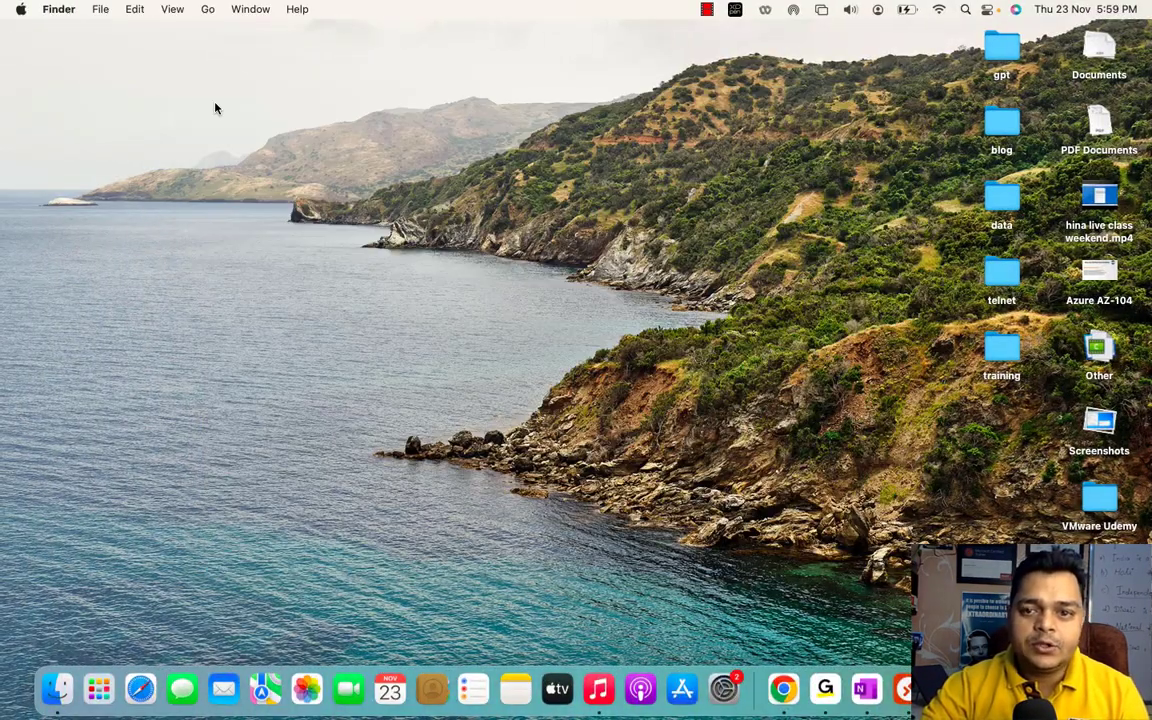
key(ctrl+Right)
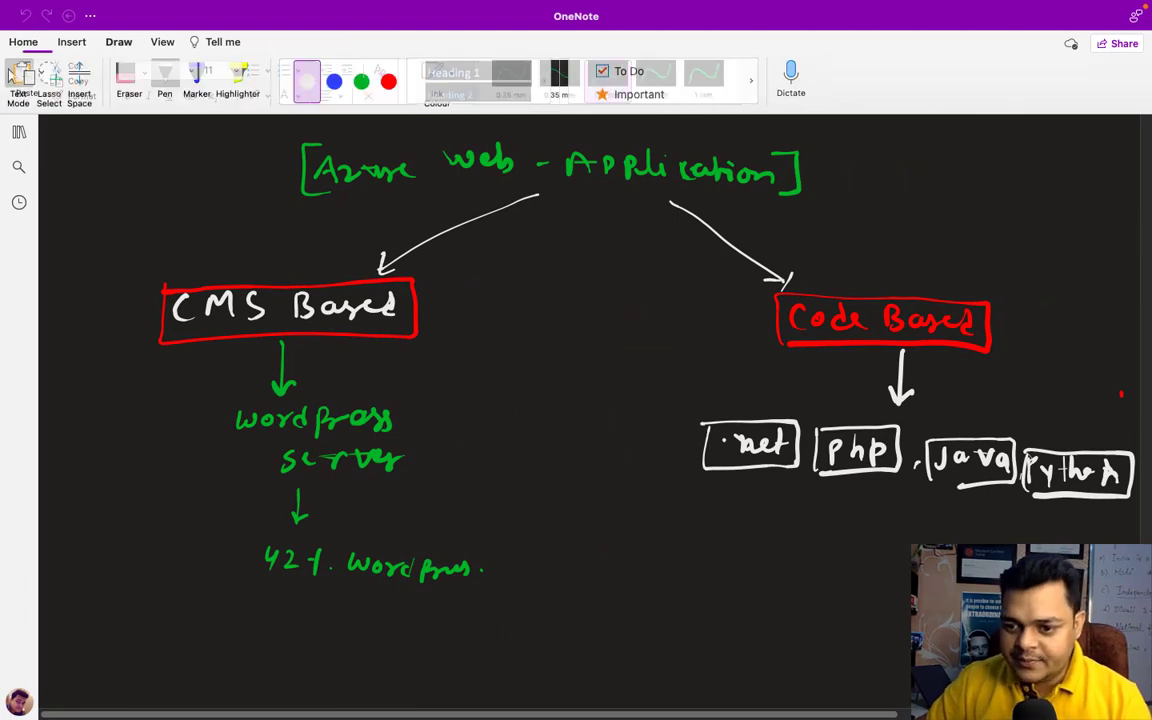
scroll(1115, 394, down, 5)
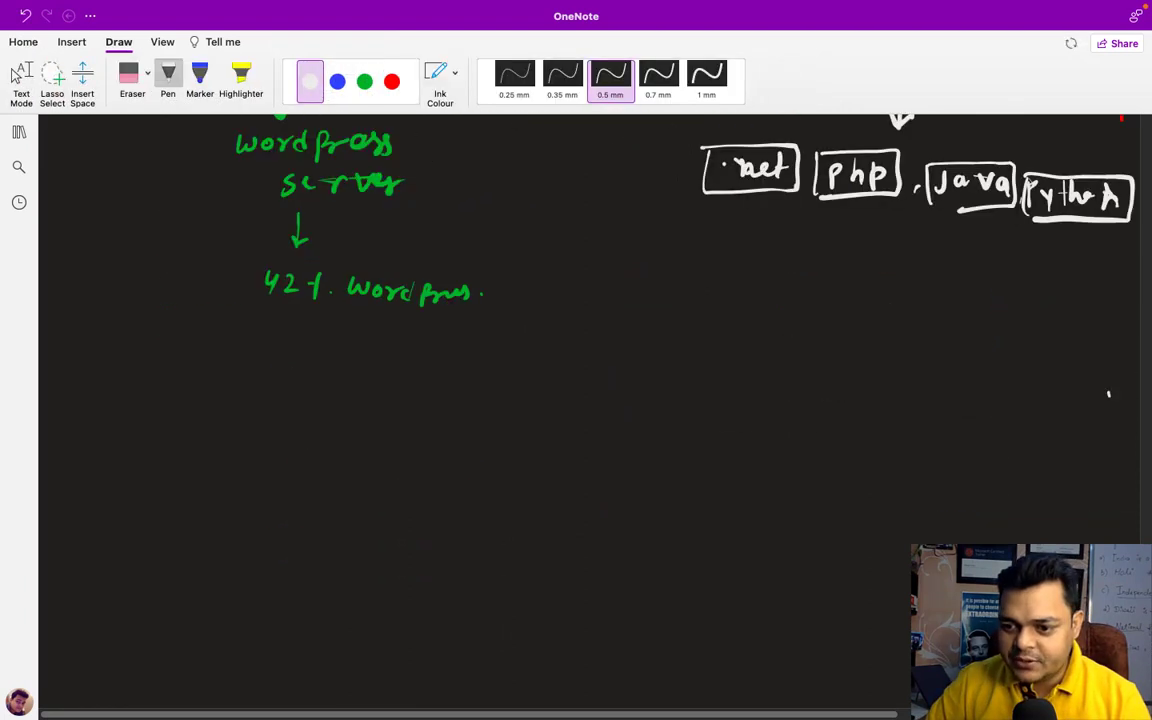
- Draw a green rectangle labelled ESXi-8.0 on the blank page
scroll(473, 422, down, 5)
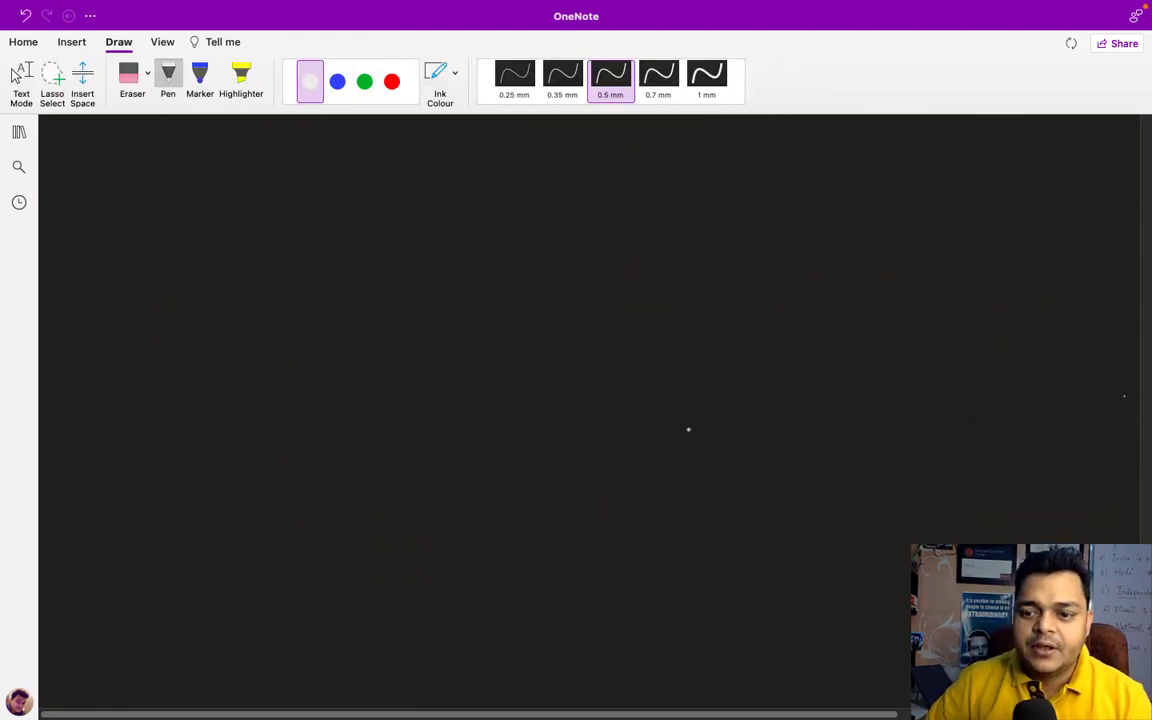
click(365, 82)
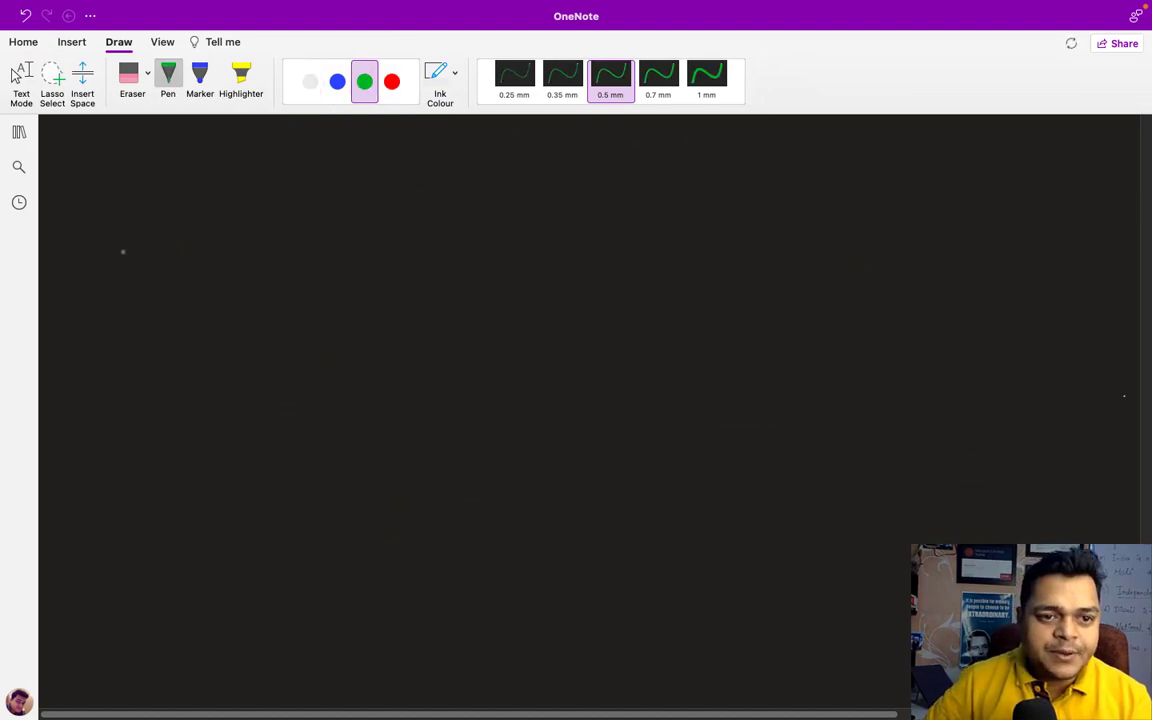
mouse_move(116, 235)
mouse_down()
mouse_move(108, 355)
mouse_move(213, 353)
mouse_move(209, 233)
mouse_move(113, 235)
mouse_up()
mouse_move(100, 397)
mouse_down()
mouse_move(111, 416)
mouse_move(113, 398)
mouse_up()
drag(97, 407, 157, 417)
mouse_move(157, 402)
mouse_down()
mouse_move(146, 417)
mouse_move(238, 408)
mouse_up()
click(222, 410)
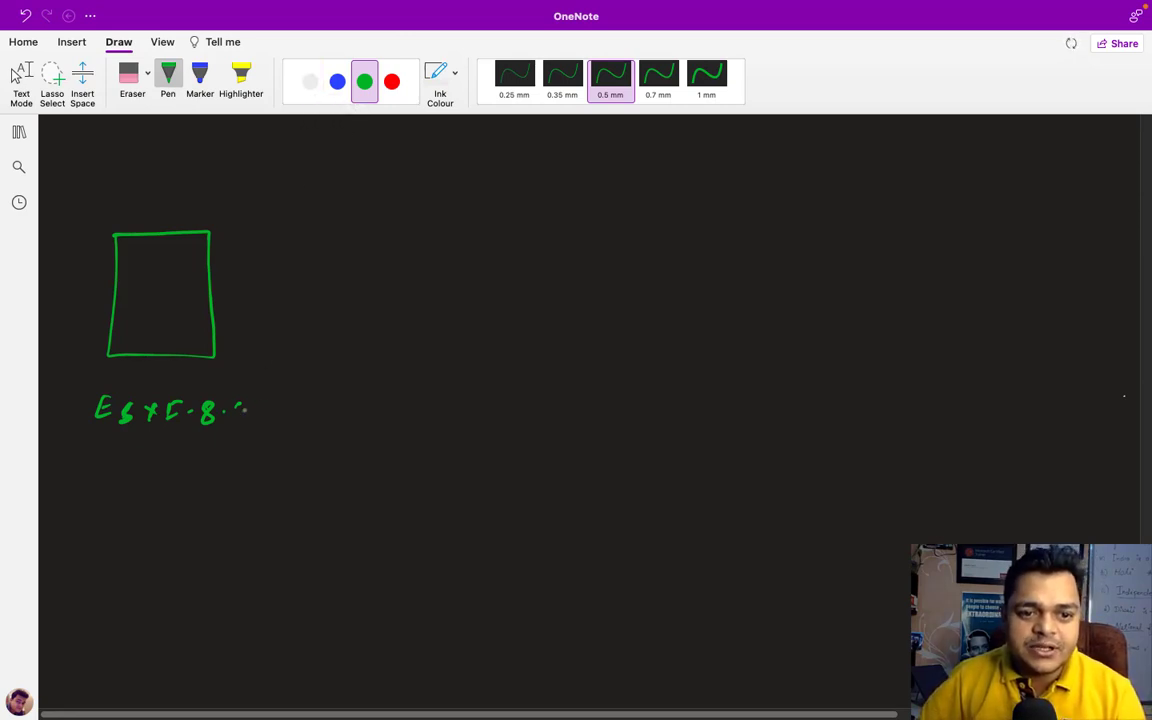
mouse_move(241, 403)
mouse_down()
mouse_move(234, 416)
mouse_move(245, 406)
mouse_up()
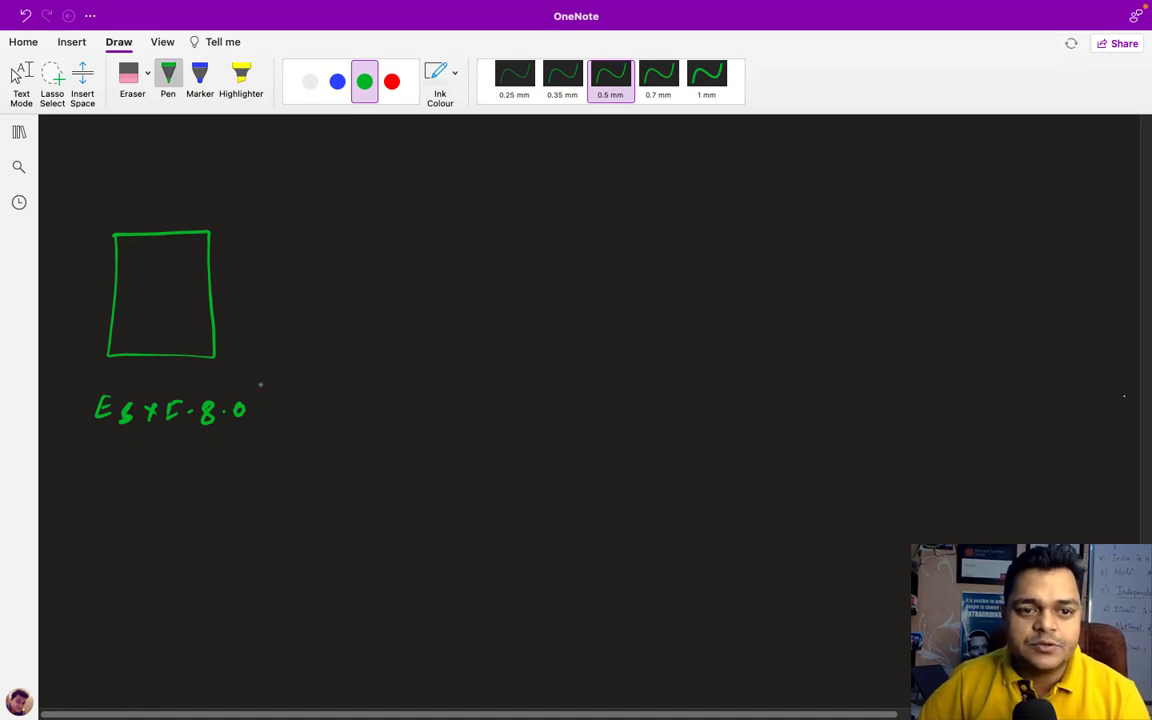
- Sketch a white vm-win-10 monitor linked to the green box, then pick red ink
click(310, 86)
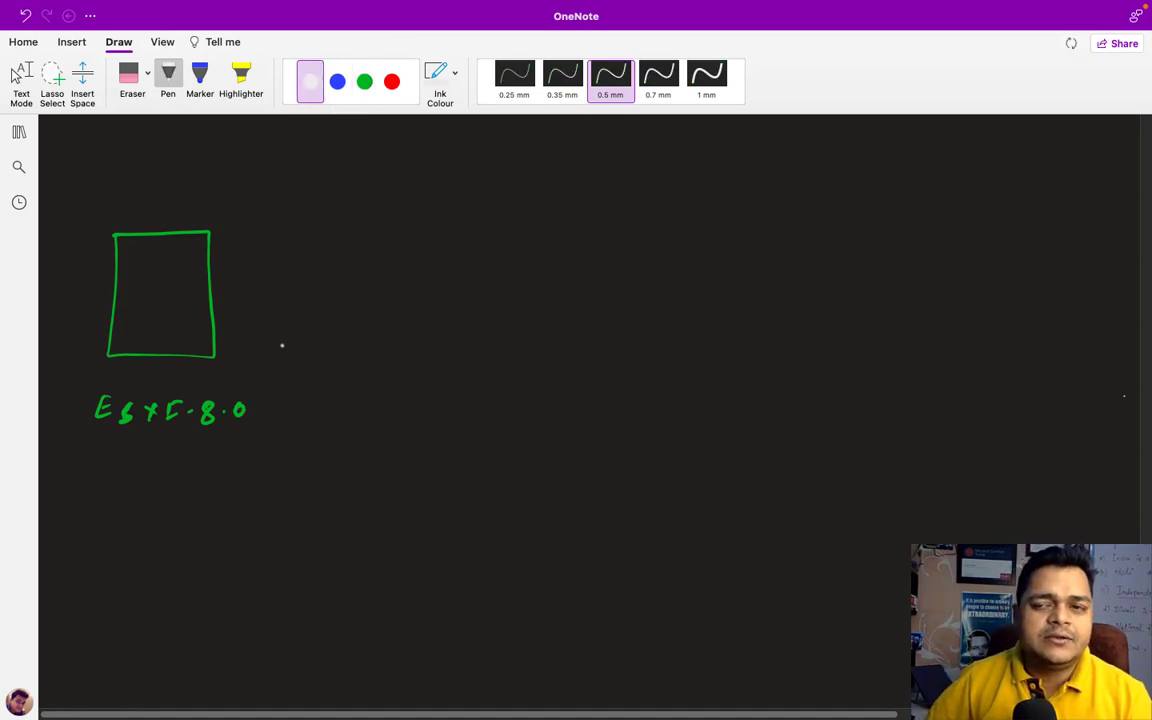
mouse_move(316, 252)
mouse_down()
mouse_move(347, 226)
mouse_move(318, 254)
mouse_move(341, 266)
mouse_up()
drag(311, 196, 326, 197)
click(335, 208)
mouse_move(334, 196)
mouse_down()
mouse_move(347, 207)
mouse_move(400, 195)
mouse_move(411, 207)
mouse_move(463, 205)
mouse_up()
click(361, 202)
click(456, 205)
click(461, 205)
click(484, 199)
mouse_move(470, 198)
mouse_down()
mouse_move(471, 210)
mouse_move(487, 199)
mouse_up()
drag(338, 262, 178, 287)
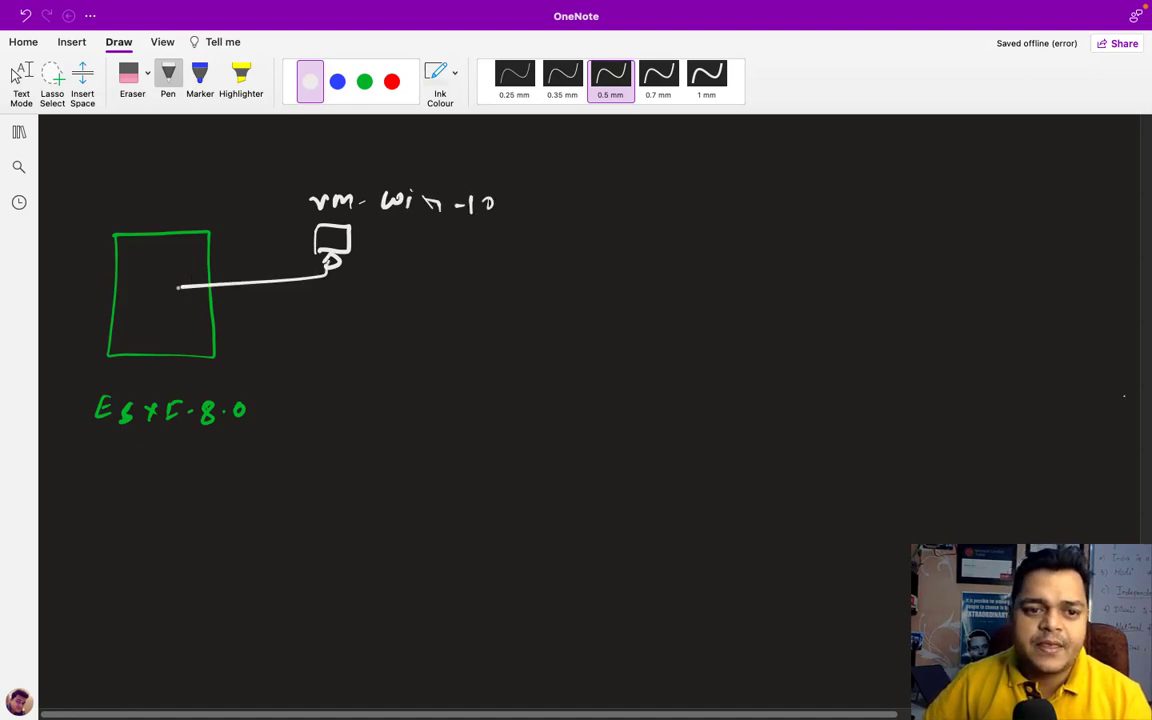
click(364, 84)
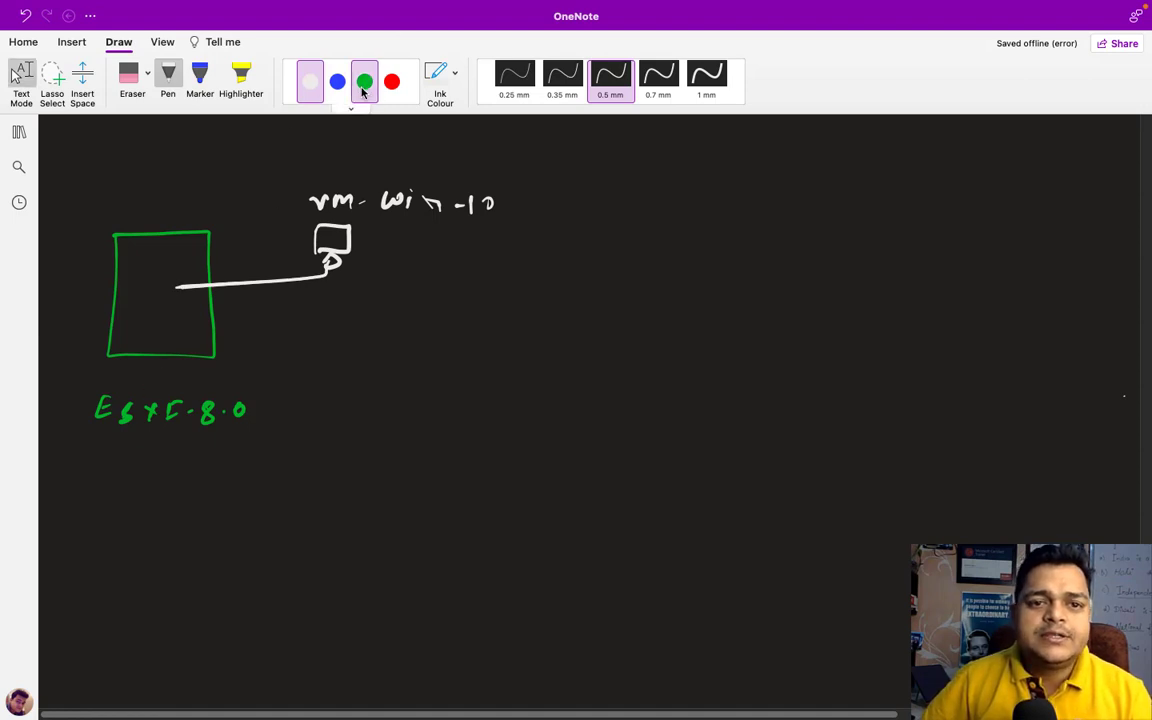
click(391, 82)
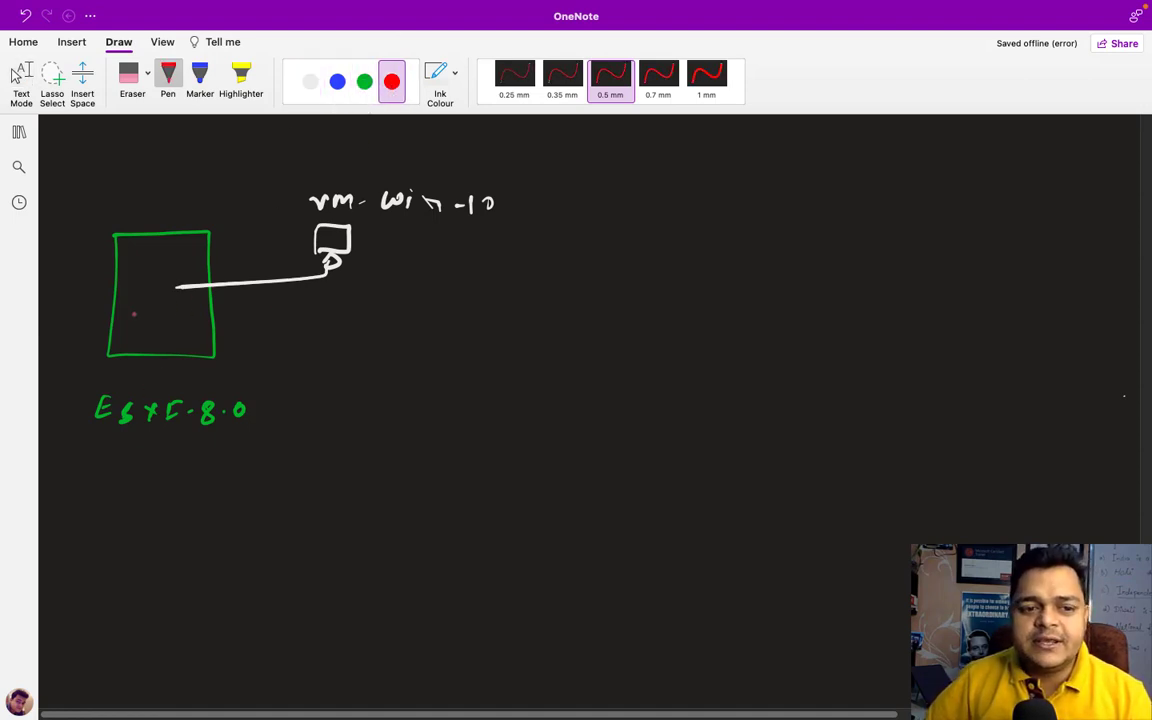
- Draw a red rectangle labelled Storage inside the green host box
mouse_move(131, 301)
mouse_down()
mouse_move(131, 325)
mouse_move(174, 325)
mouse_move(187, 304)
mouse_move(131, 303)
mouse_move(358, 330)
mouse_up()
drag(363, 314, 372, 312)
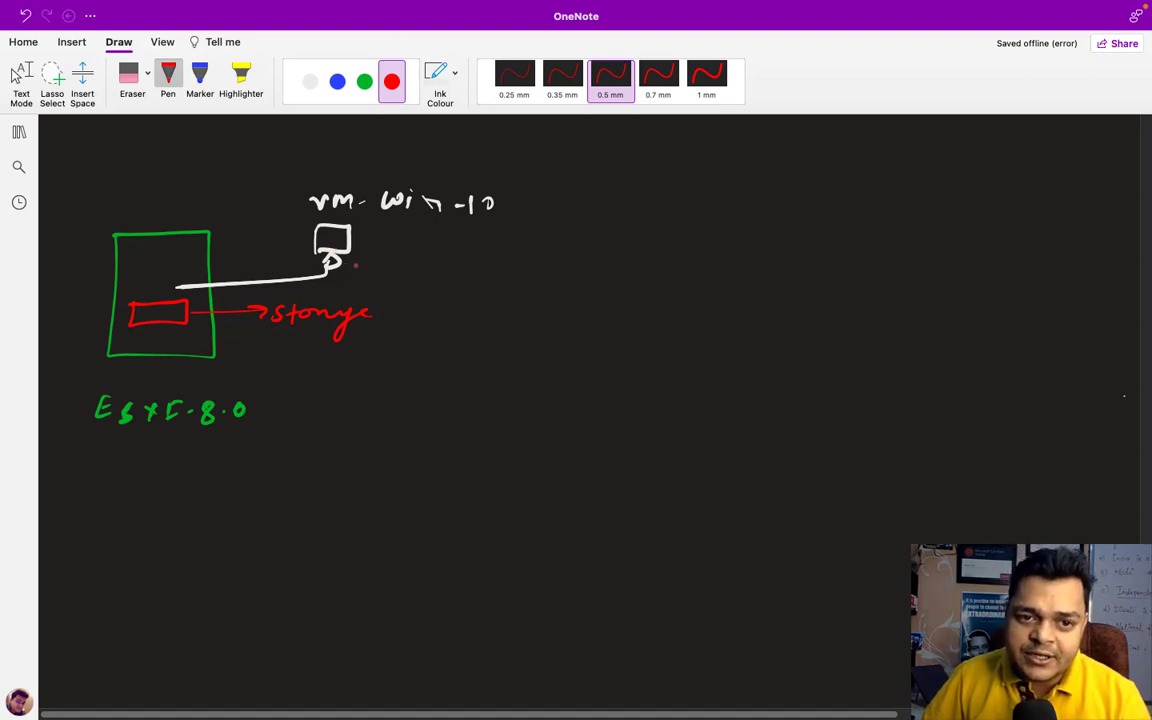
click(364, 81)
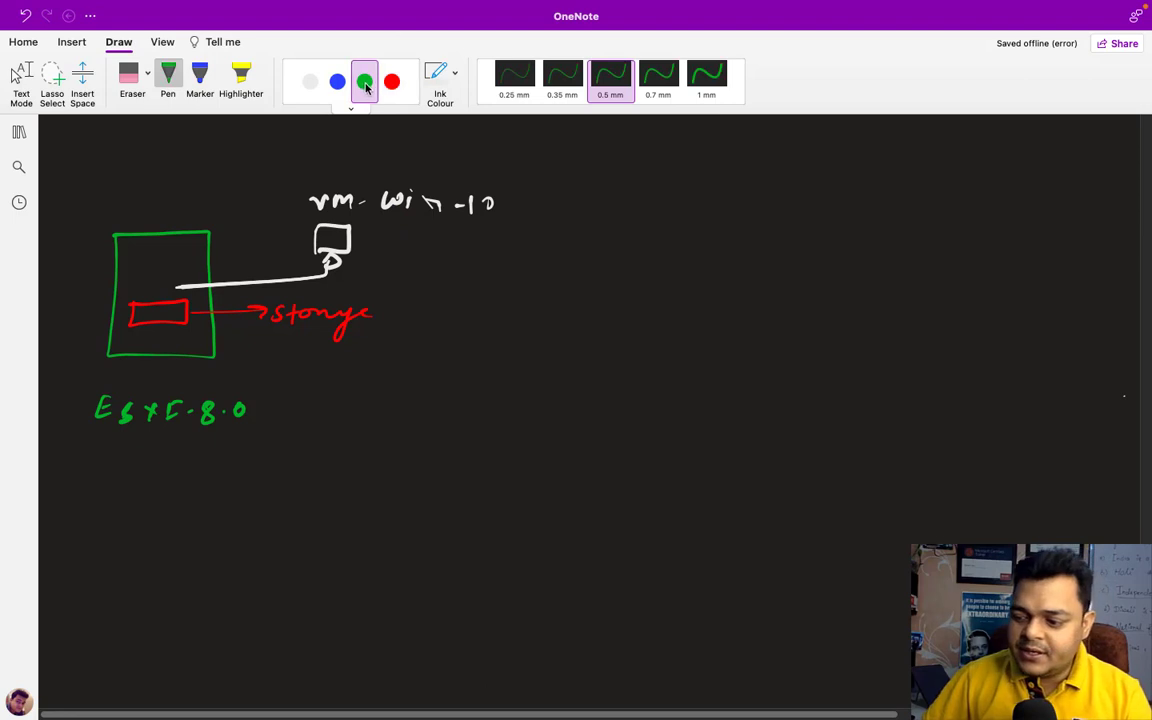
key(Escape)
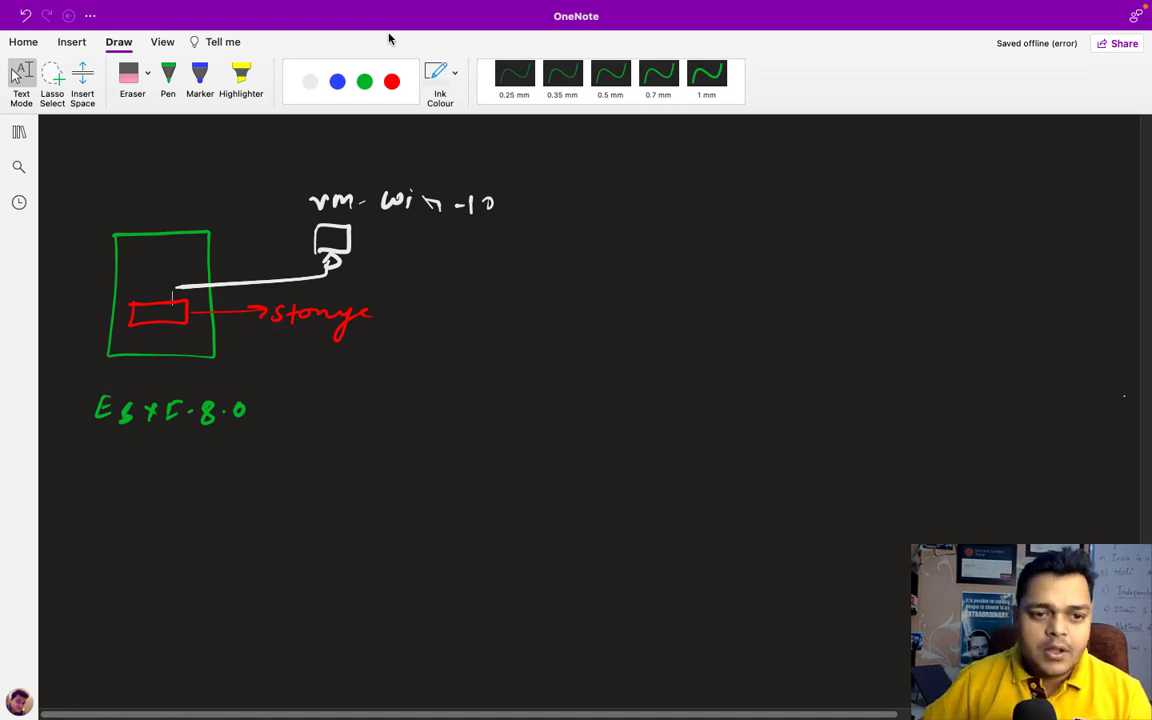
- In green, extend the underline beneath win and draw an arrow out of the storage block
click(365, 82)
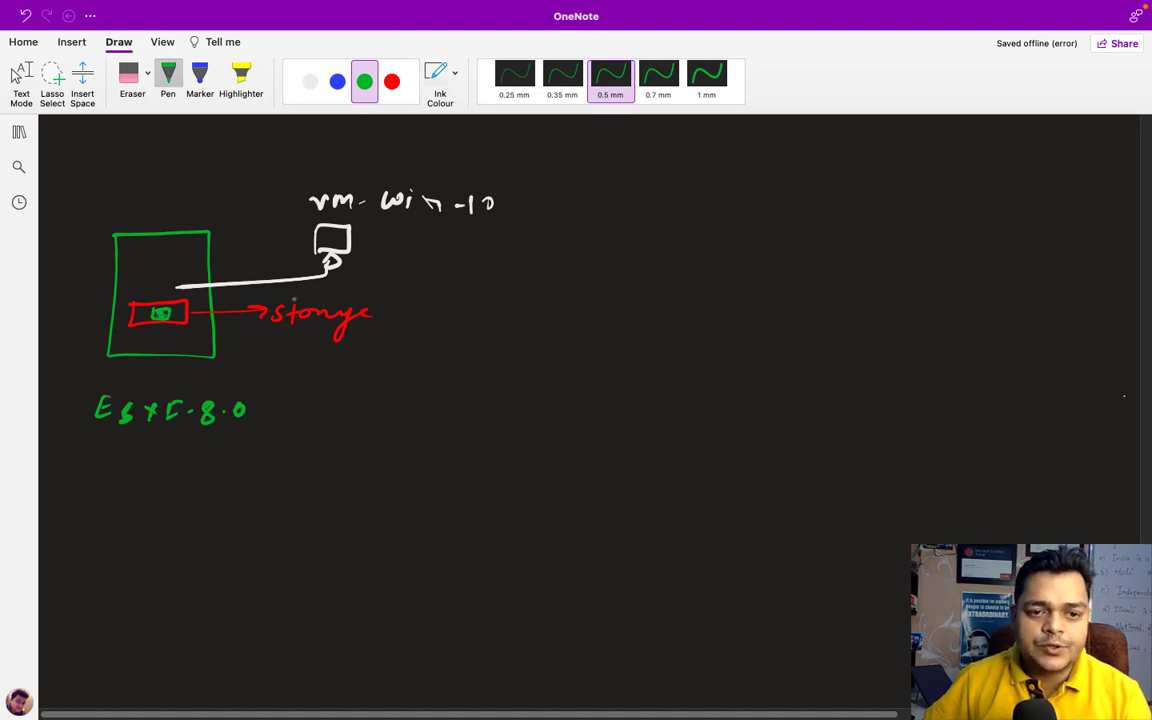
drag(435, 220, 428, 219)
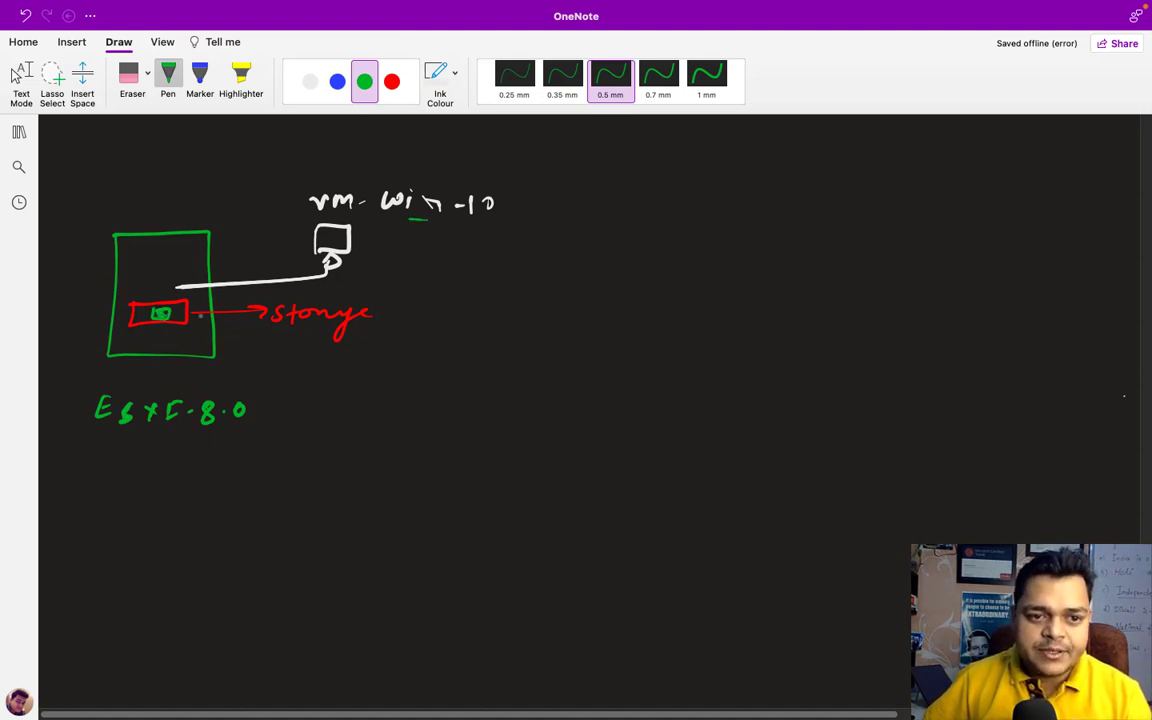
mouse_move(214, 331)
mouse_down()
mouse_move(365, 375)
mouse_move(411, 366)
mouse_move(428, 377)
mouse_up()
- Finish the vm-files label and draw stacked dashes with a curly brace beside them
drag(430, 370, 454, 377)
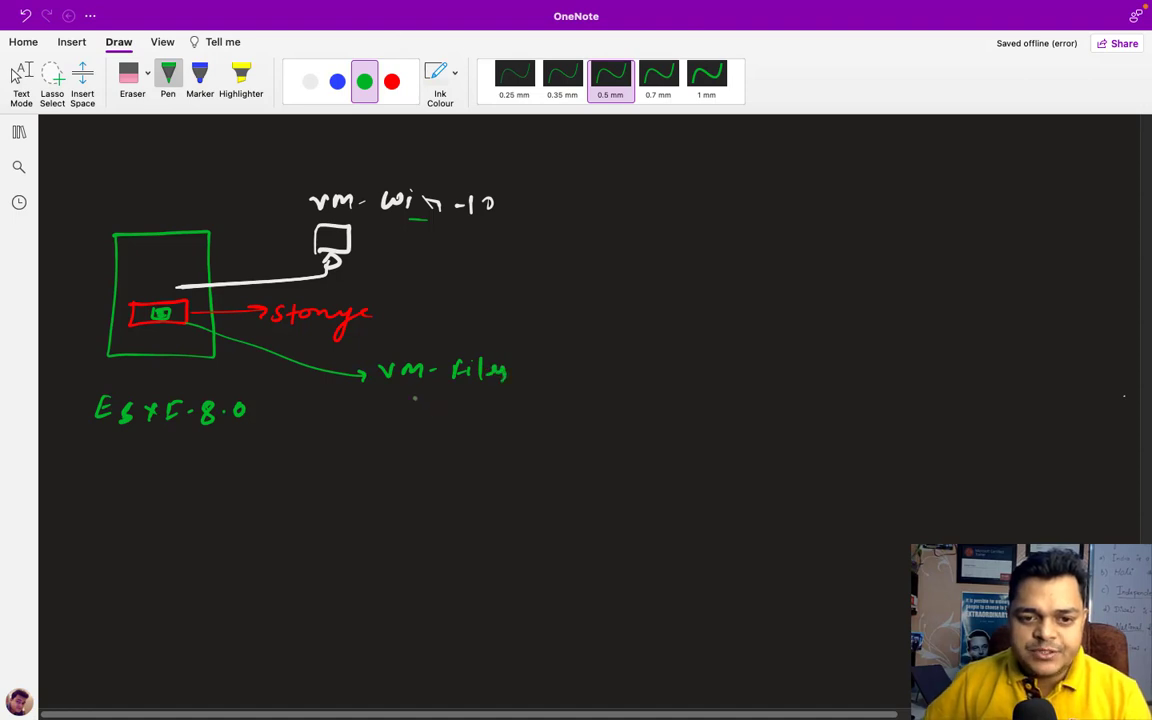
drag(398, 409, 420, 408)
mouse_move(398, 424)
mouse_down()
mouse_move(421, 424)
mouse_move(416, 489)
mouse_up()
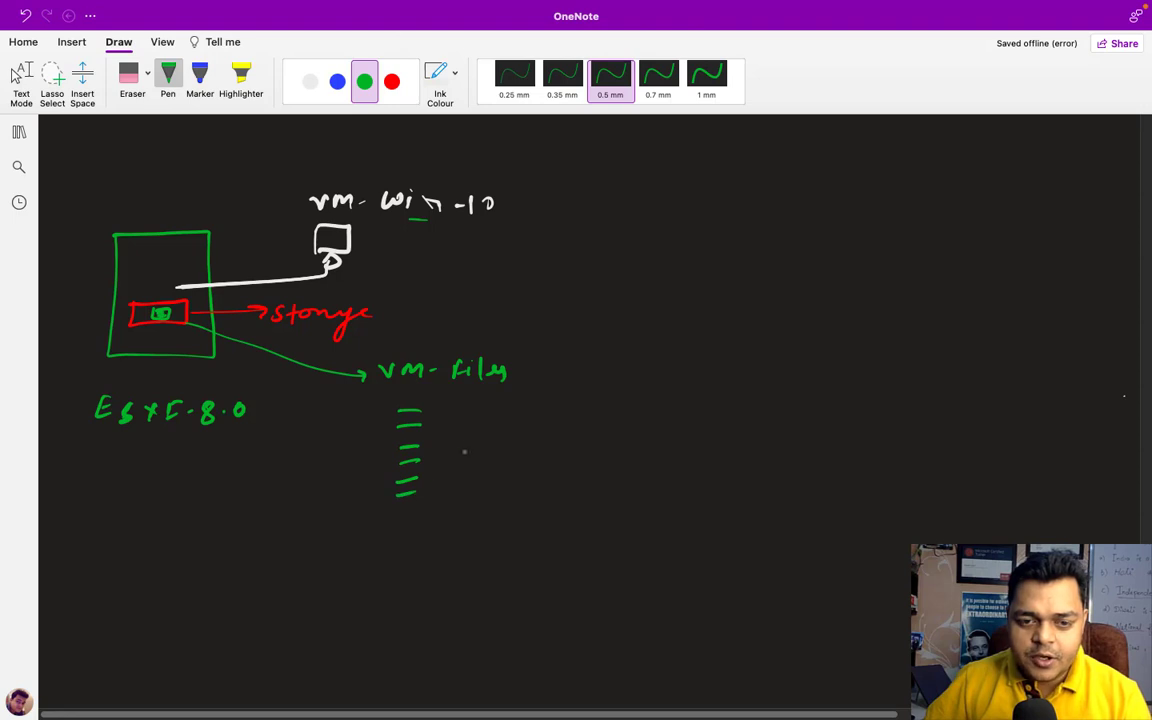
drag(440, 413, 447, 500)
- Handwrite 'File T-shoot' next to the brace
mouse_move(490, 442)
mouse_down()
mouse_move(490, 462)
mouse_move(502, 442)
mouse_move(527, 462)
mouse_move(620, 453)
mouse_up()
click(510, 449)
click(511, 458)
mouse_move(634, 446)
mouse_down()
mouse_move(624, 460)
mouse_move(670, 452)
mouse_up()
drag(688, 450, 706, 462)
drag(700, 450, 716, 449)
- Leave inking, visit the desktop, and resume the green pen
key(Escape)
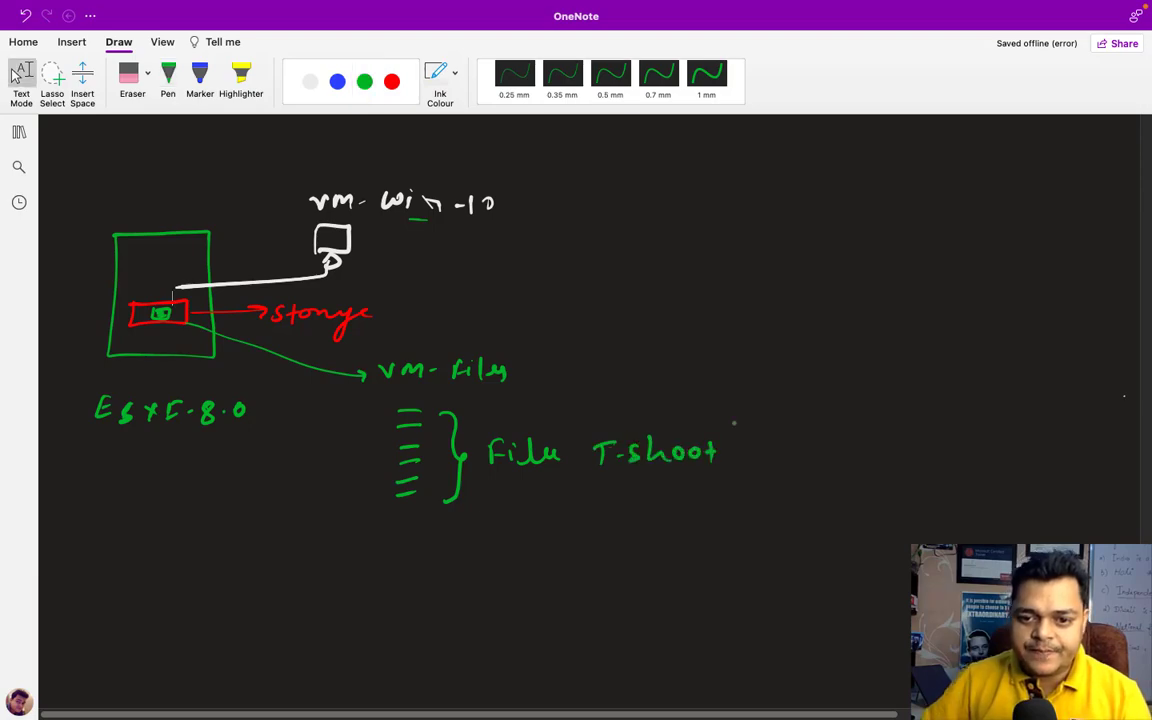
key(ctrl+Left)
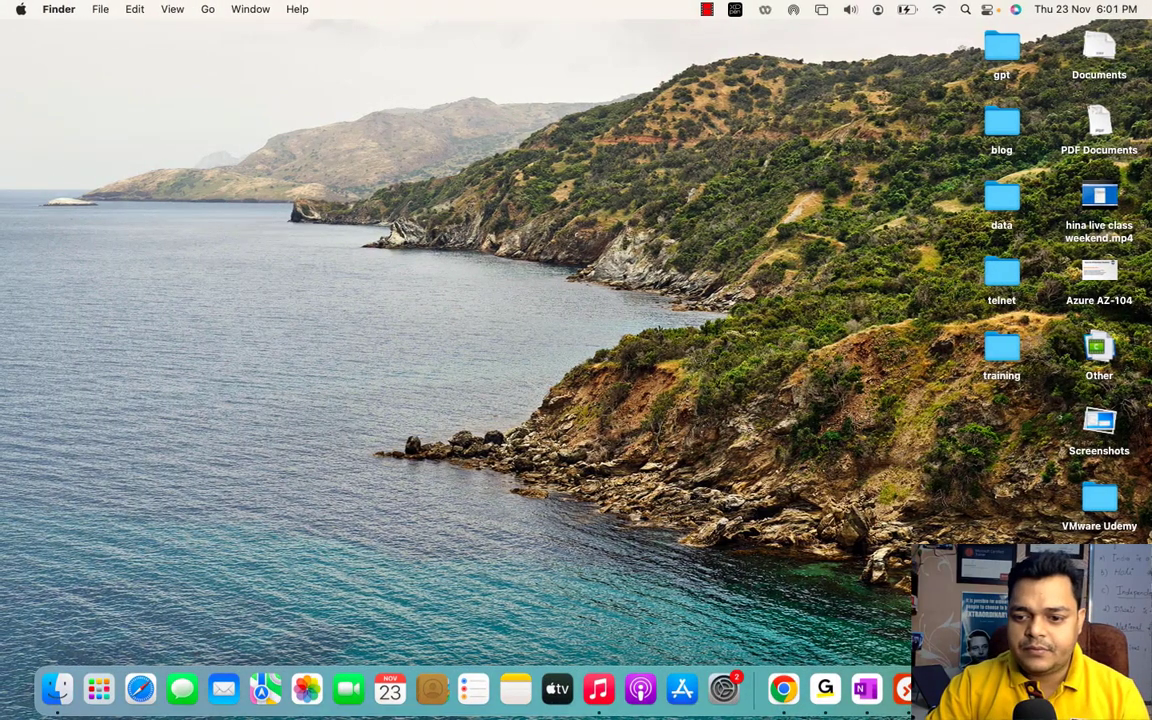
click(1039, 517)
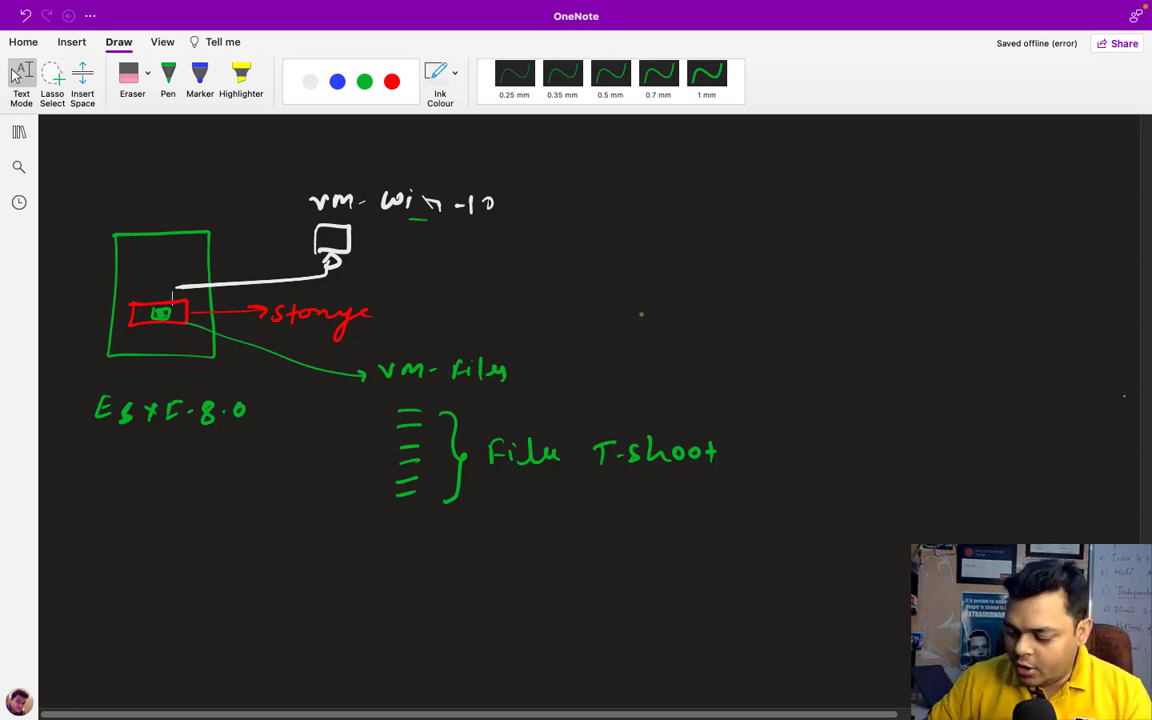
click(168, 75)
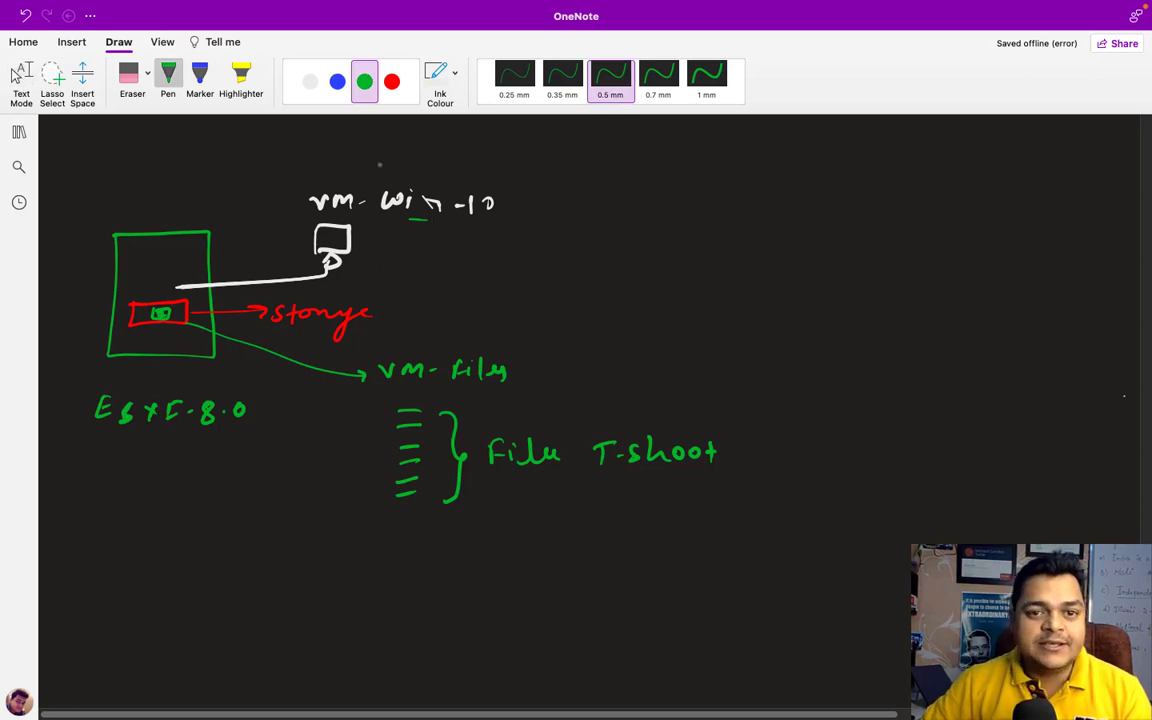
- Draw a white arrow from vm-win-10 to a handwritten, boxed Snapshot label
click(310, 81)
drag(584, 203, 733, 208)
mouse_move(747, 197)
mouse_down()
mouse_move(741, 207)
mouse_move(756, 214)
mouse_up()
drag(757, 198, 797, 210)
drag(798, 202, 813, 209)
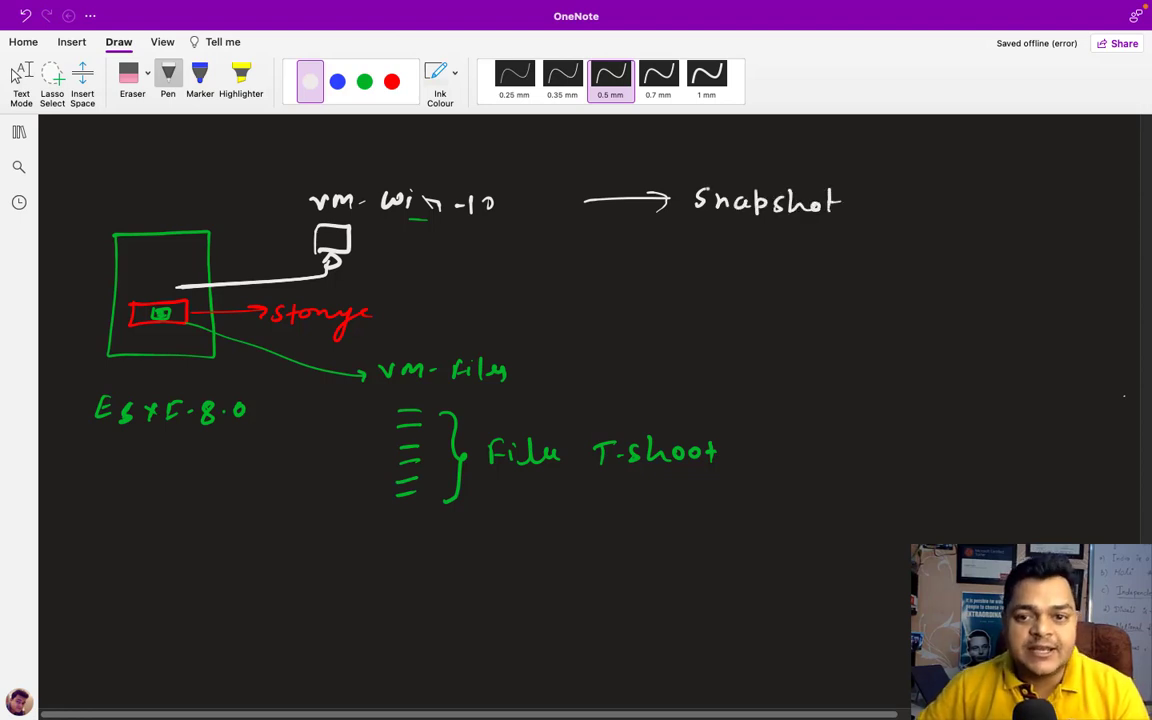
drag(684, 178, 687, 226)
mouse_move(686, 178)
mouse_down()
mouse_move(856, 195)
mouse_move(720, 226)
mouse_up()
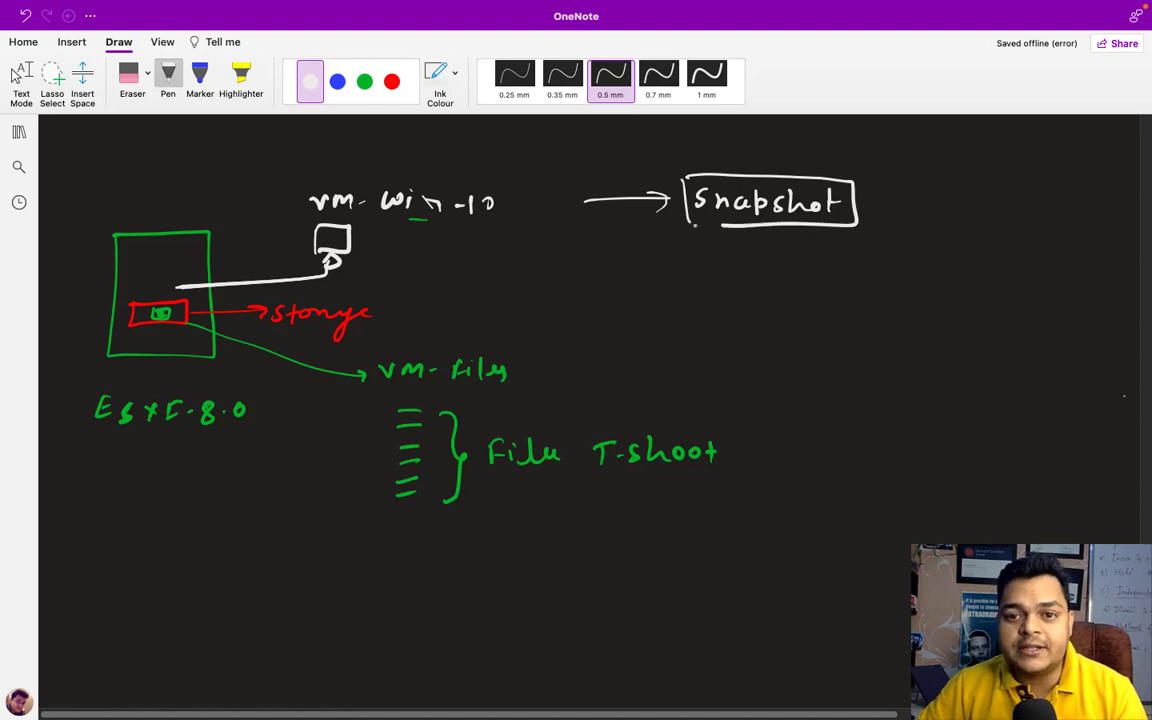
click(17, 76)
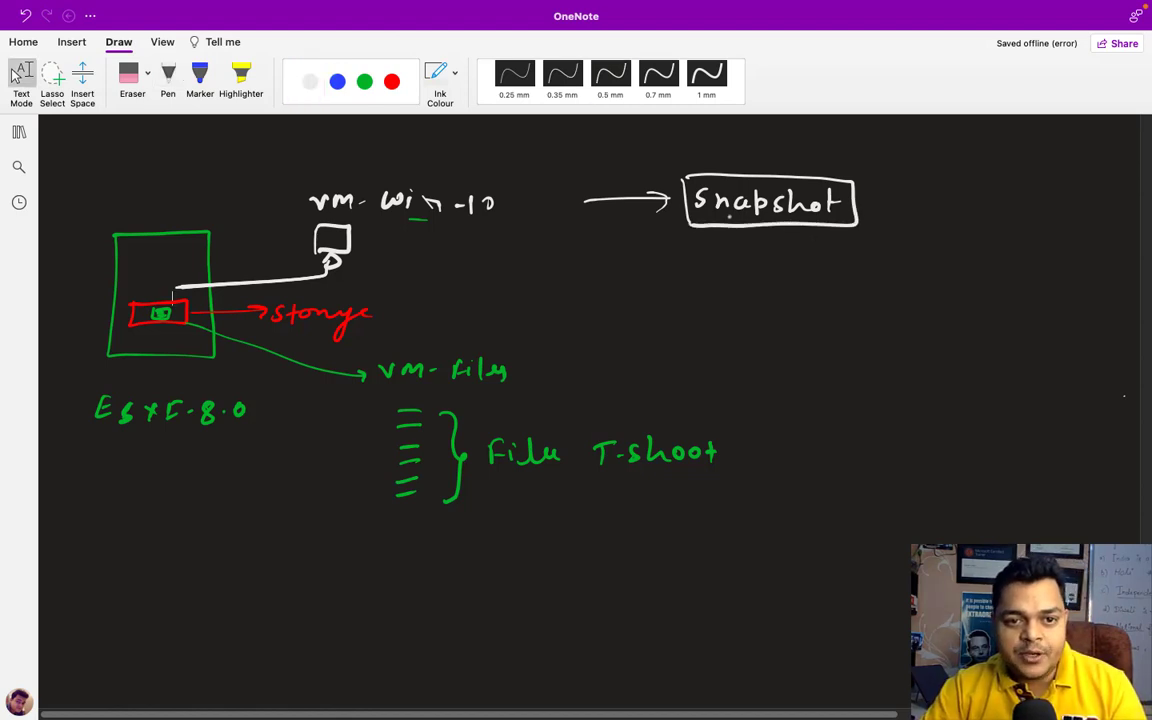
- Circle step marker 1 at top-left and a 2 above Snapshot
click(17, 76)
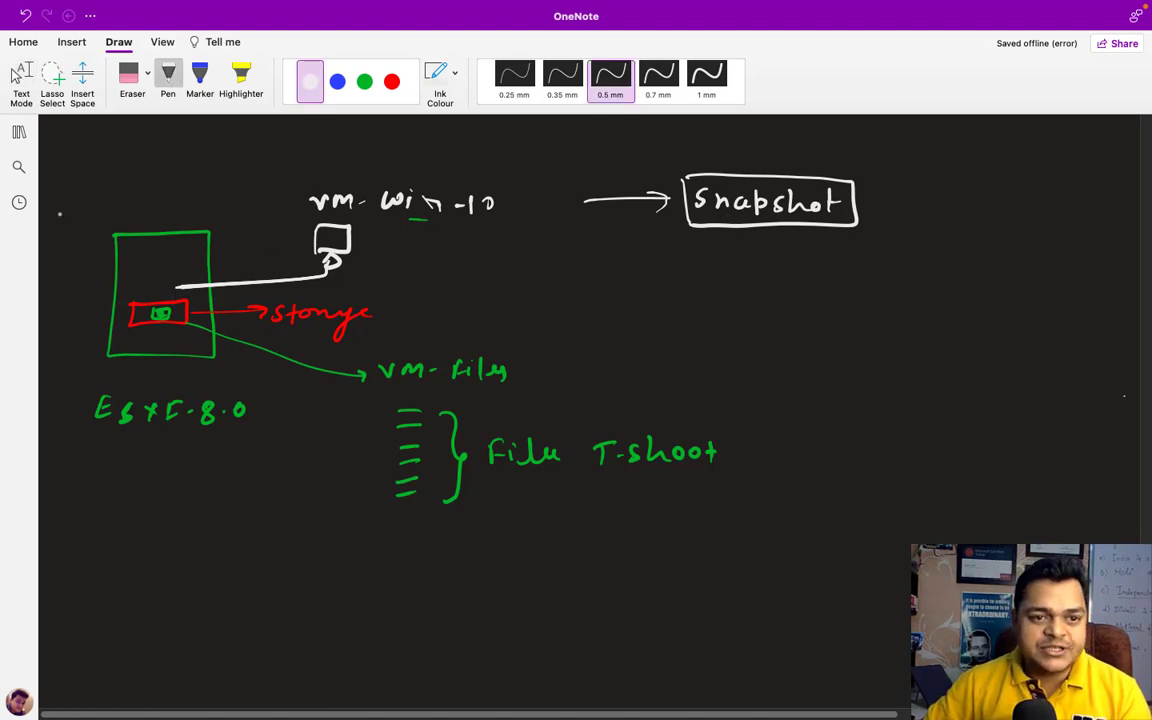
drag(70, 183, 66, 184)
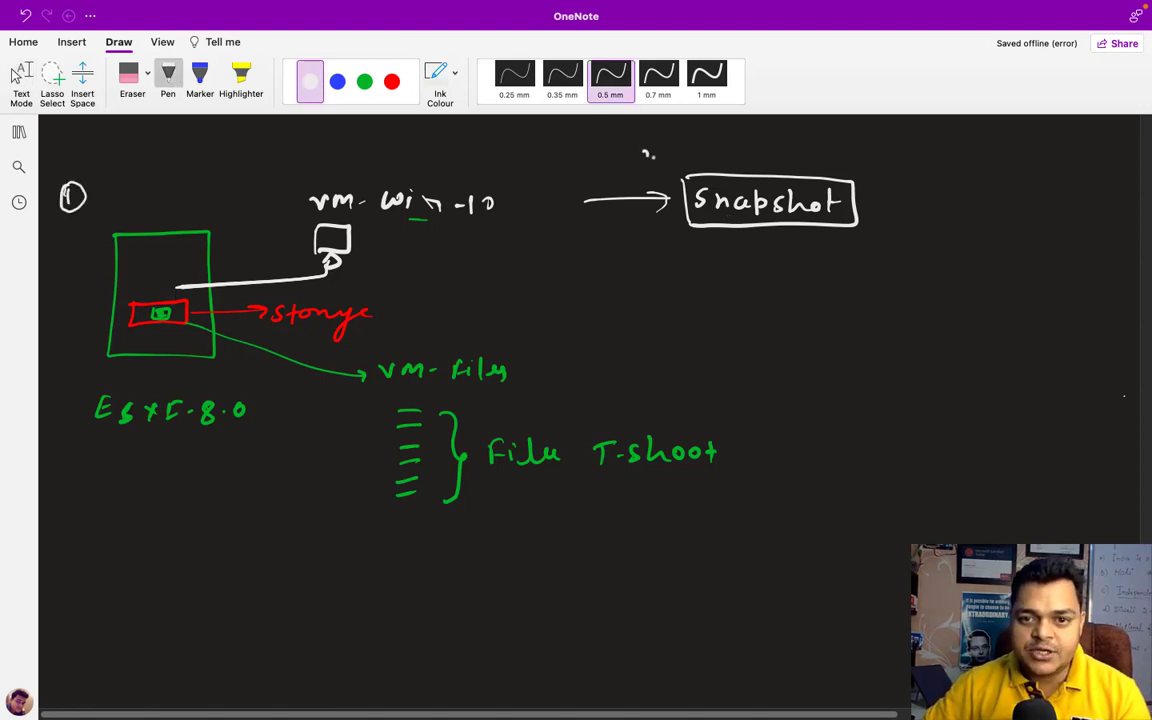
drag(645, 152, 653, 163)
drag(646, 144, 646, 145)
click(16, 76)
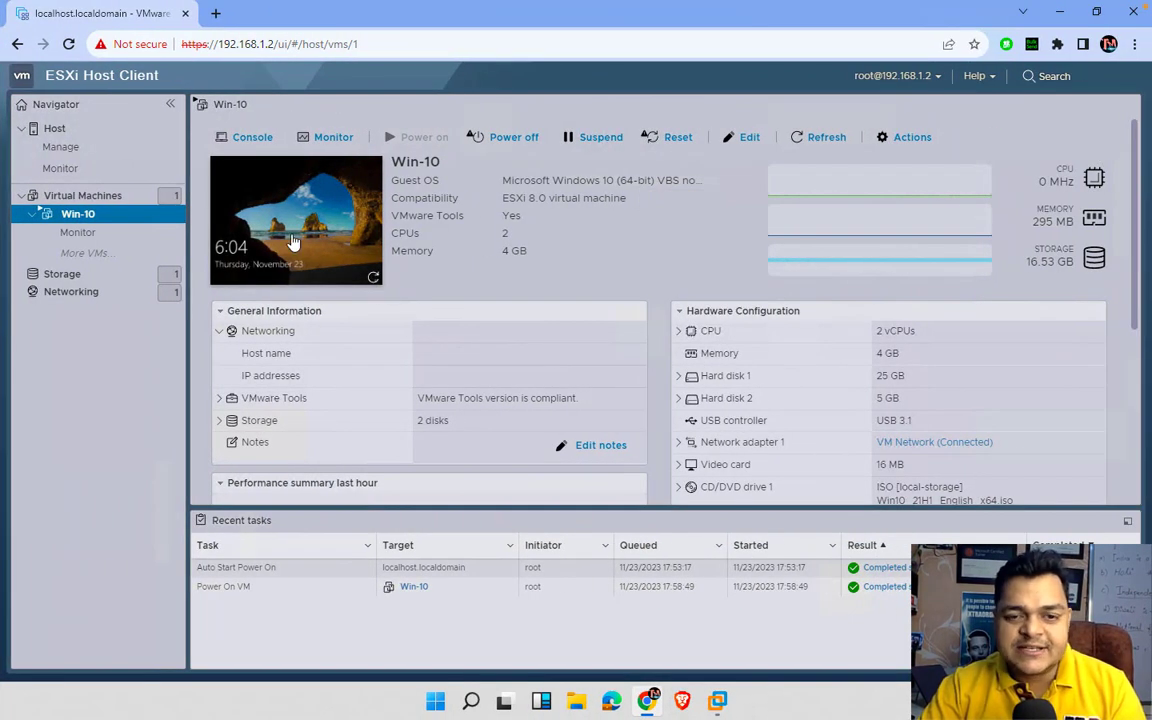
- Glance at the Win-10 console, then open the Storage list showing local-storage
click(293, 243)
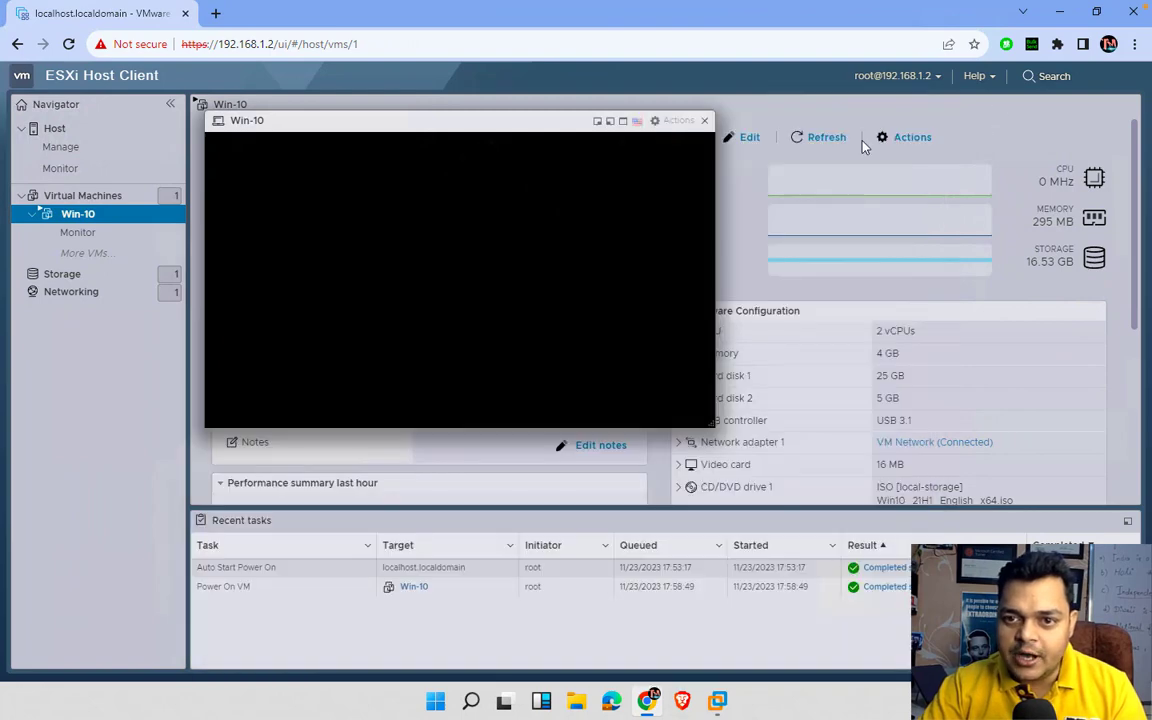
click(705, 121)
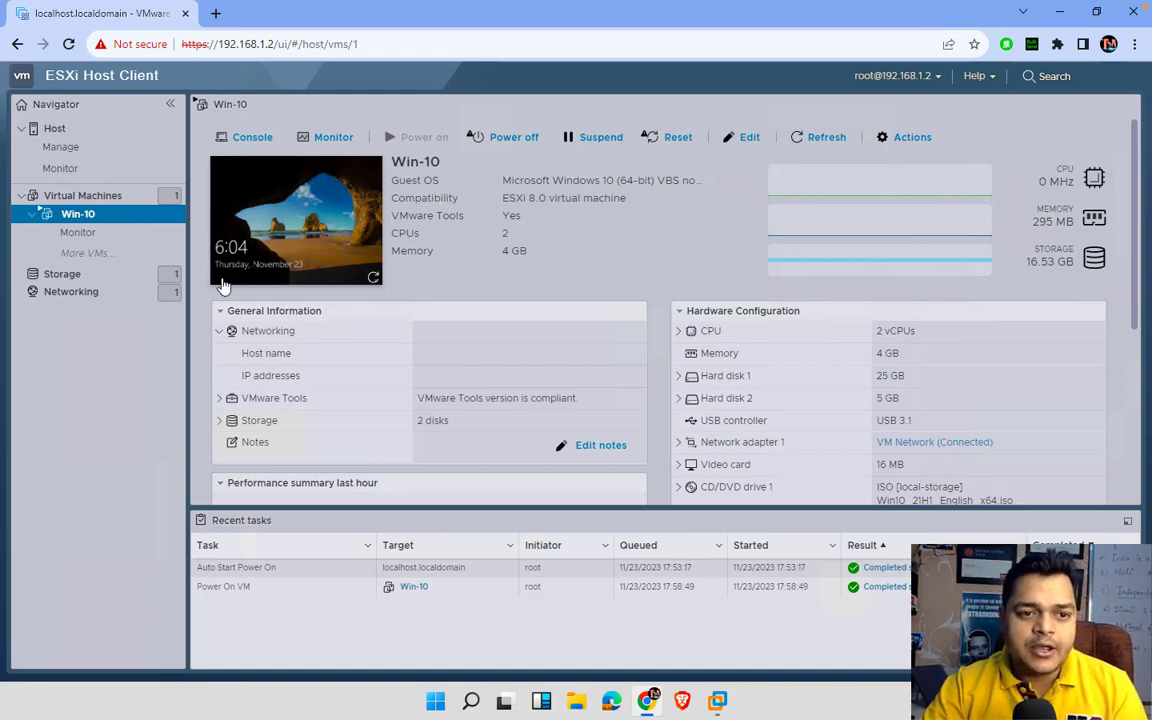
click(95, 276)
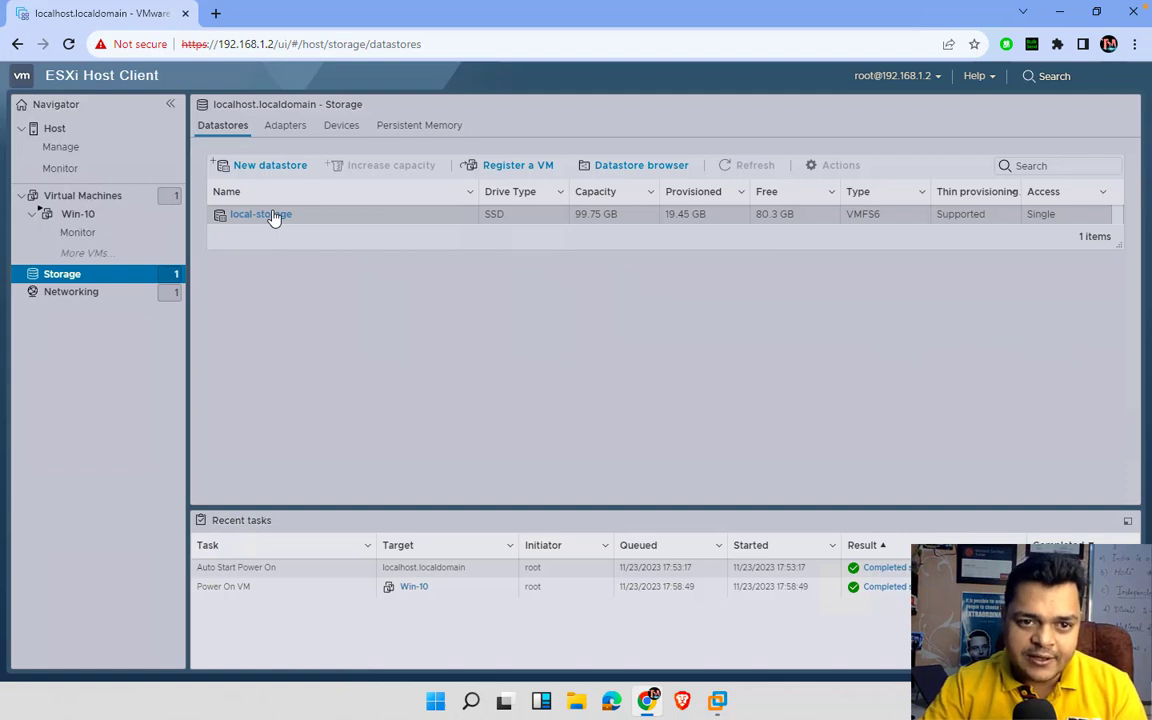
- Open the local-storage datastore browser on the Win-10 folder
click(274, 218)
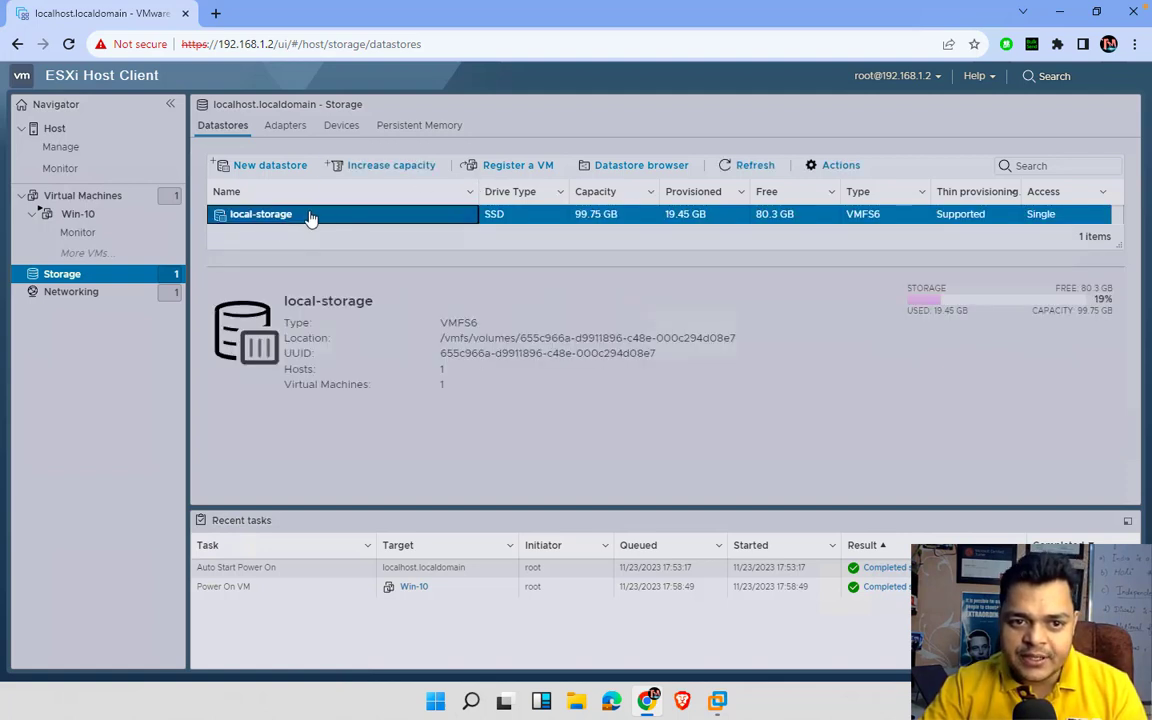
click(262, 214)
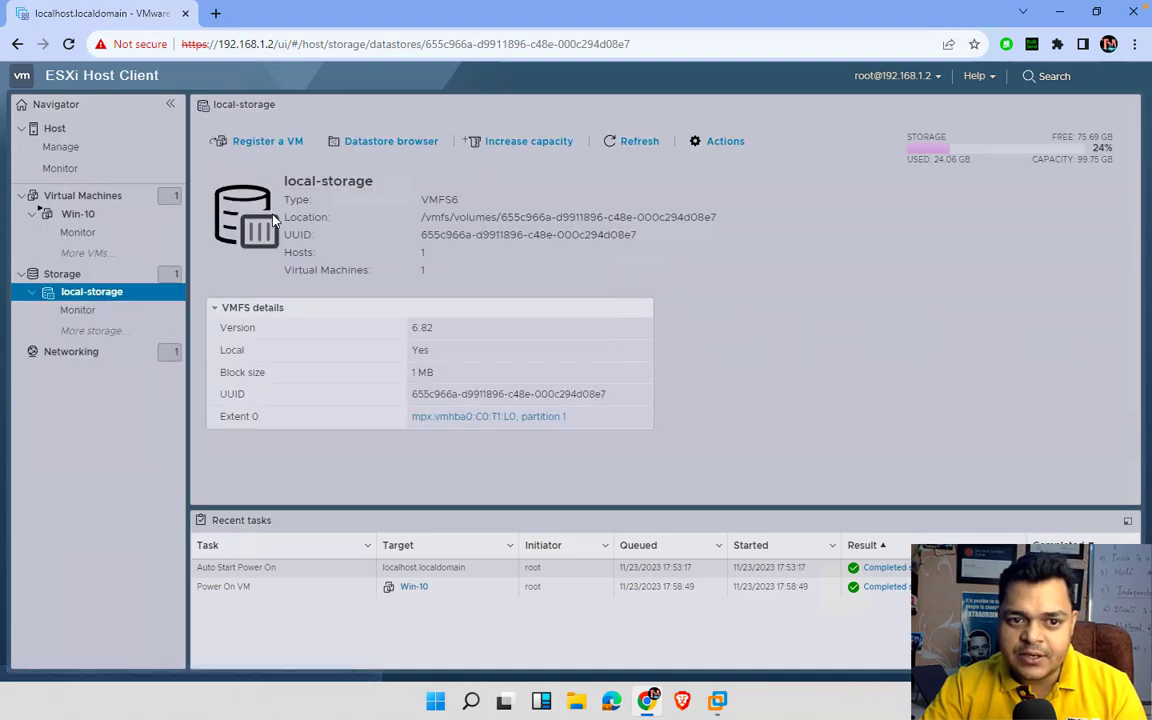
click(391, 144)
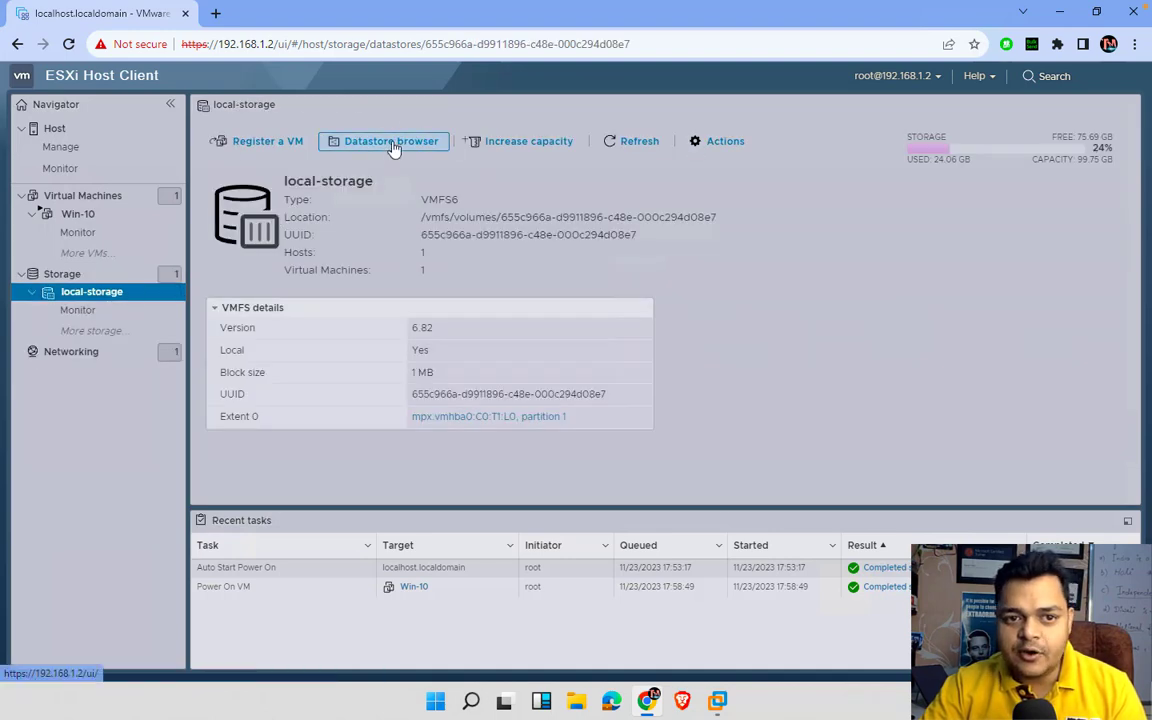
click(306, 266)
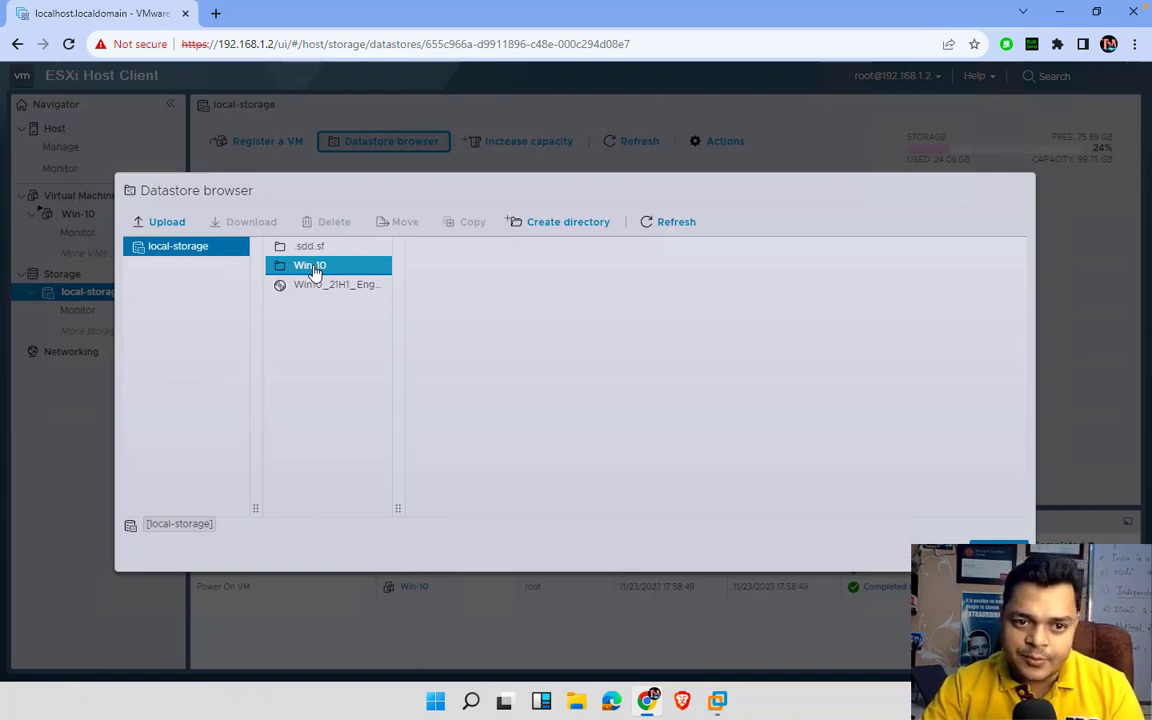
click(337, 286)
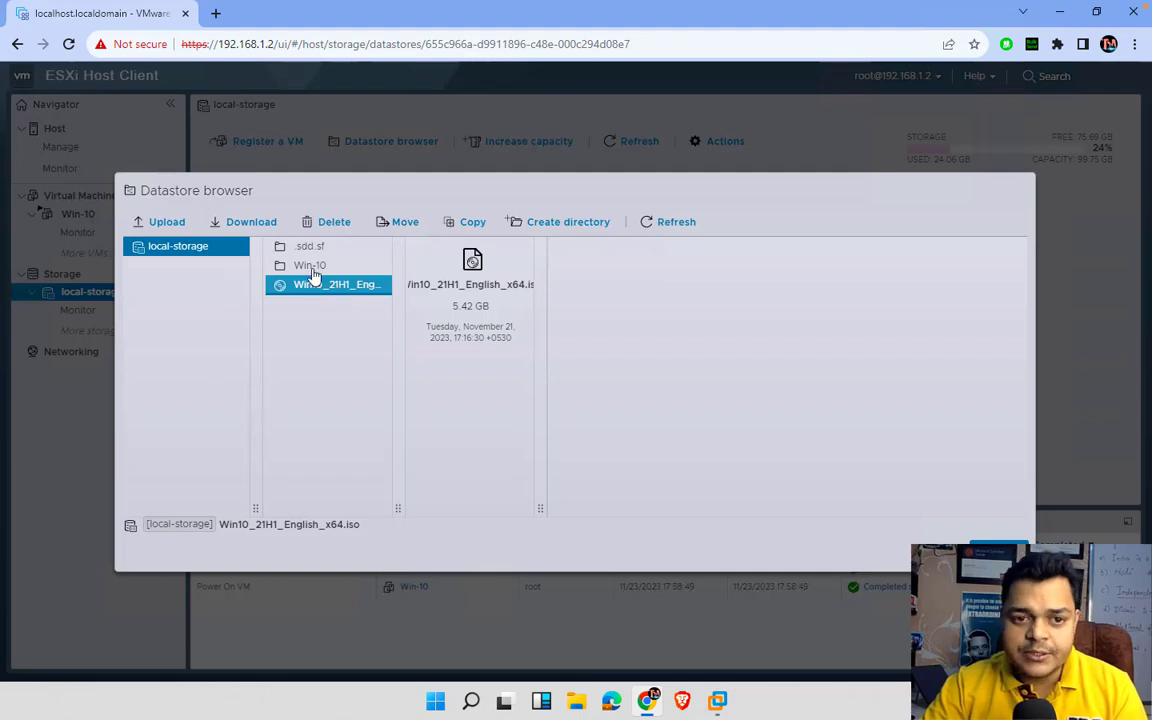
ctrl+click(310, 268)
click(313, 270)
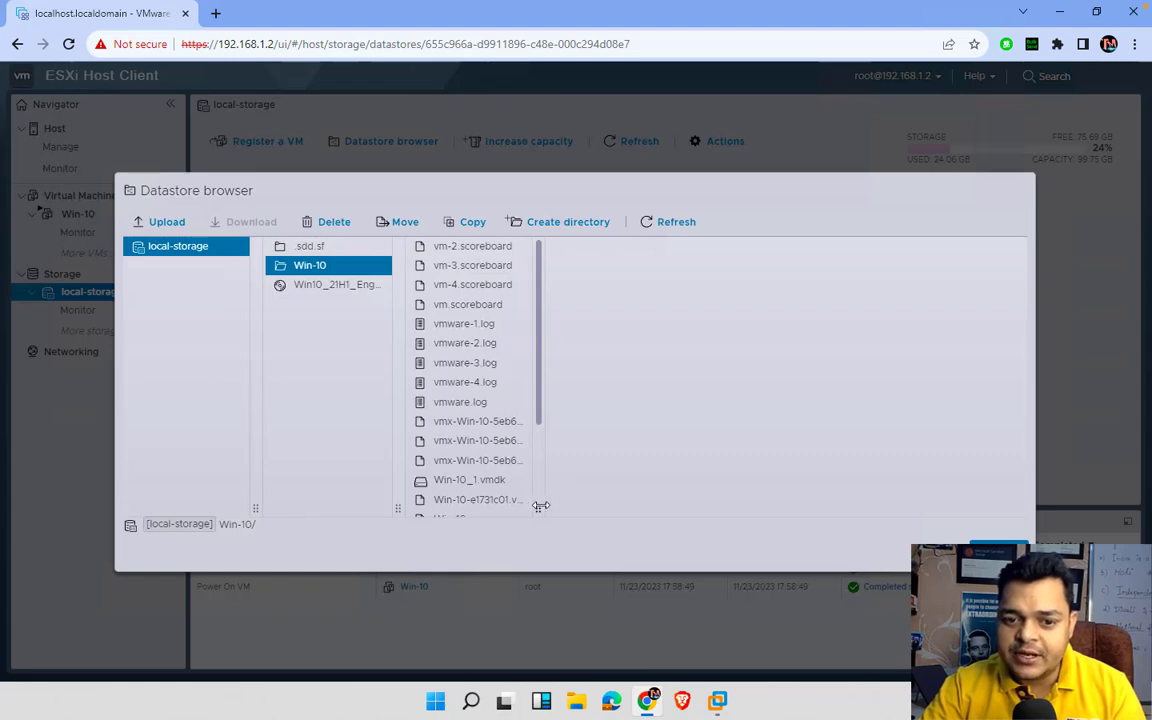
- Widen the file column and inspect the Win-10 vmx, vmsd and vswp files
drag(538, 507, 818, 500)
click(553, 441)
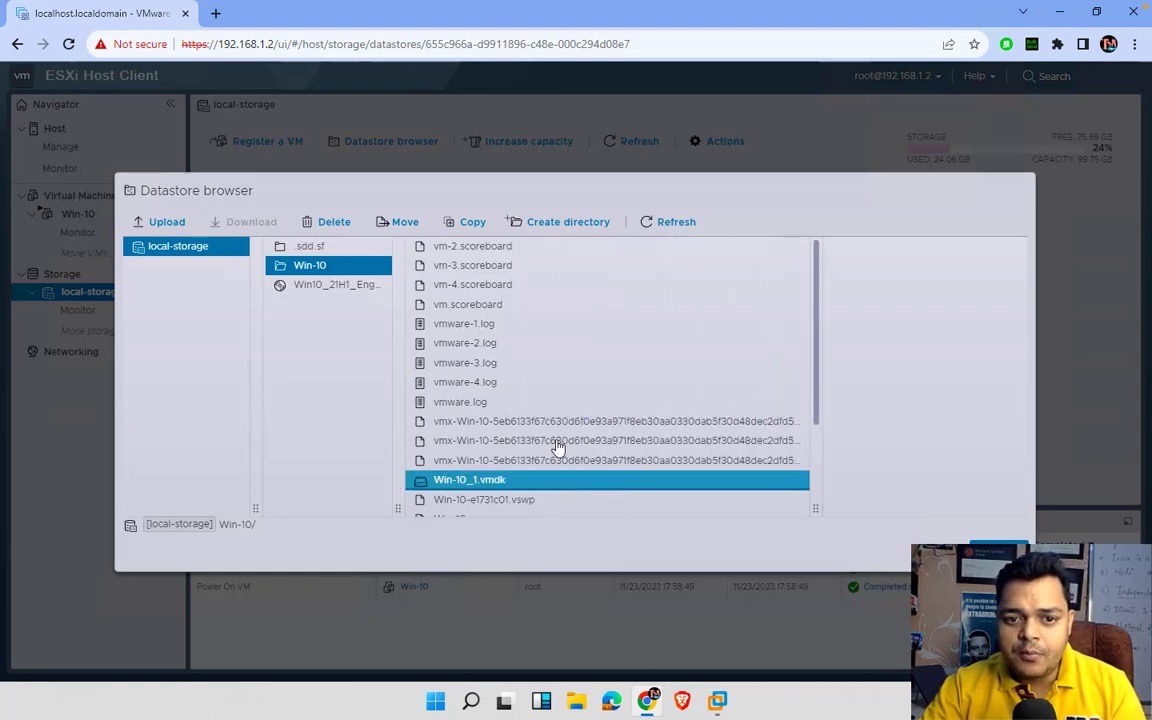
scroll(557, 446, down, 3)
click(559, 436)
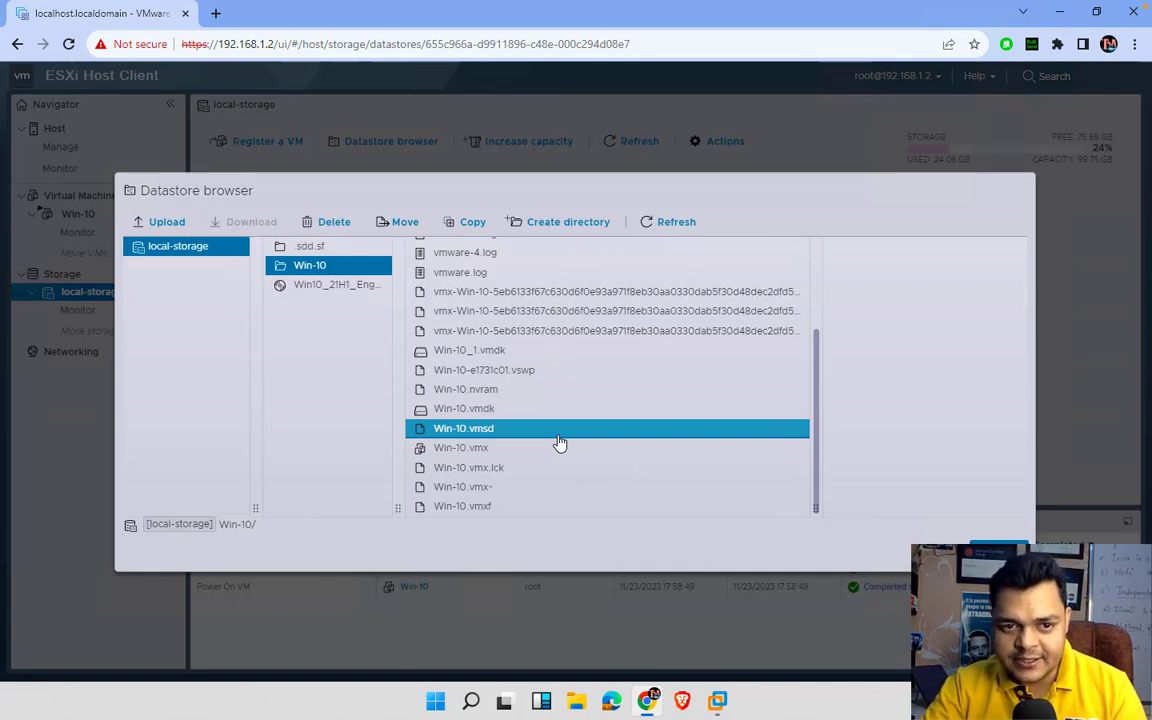
click(563, 373)
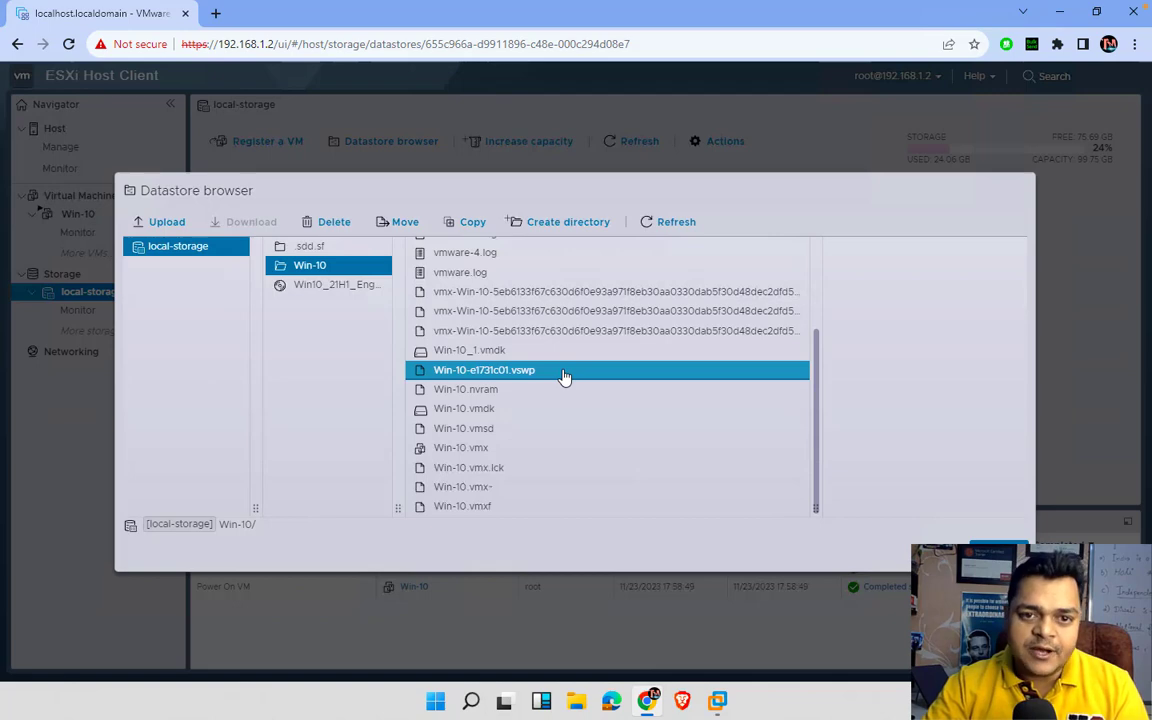
scroll(563, 373, up, 3)
click(290, 357)
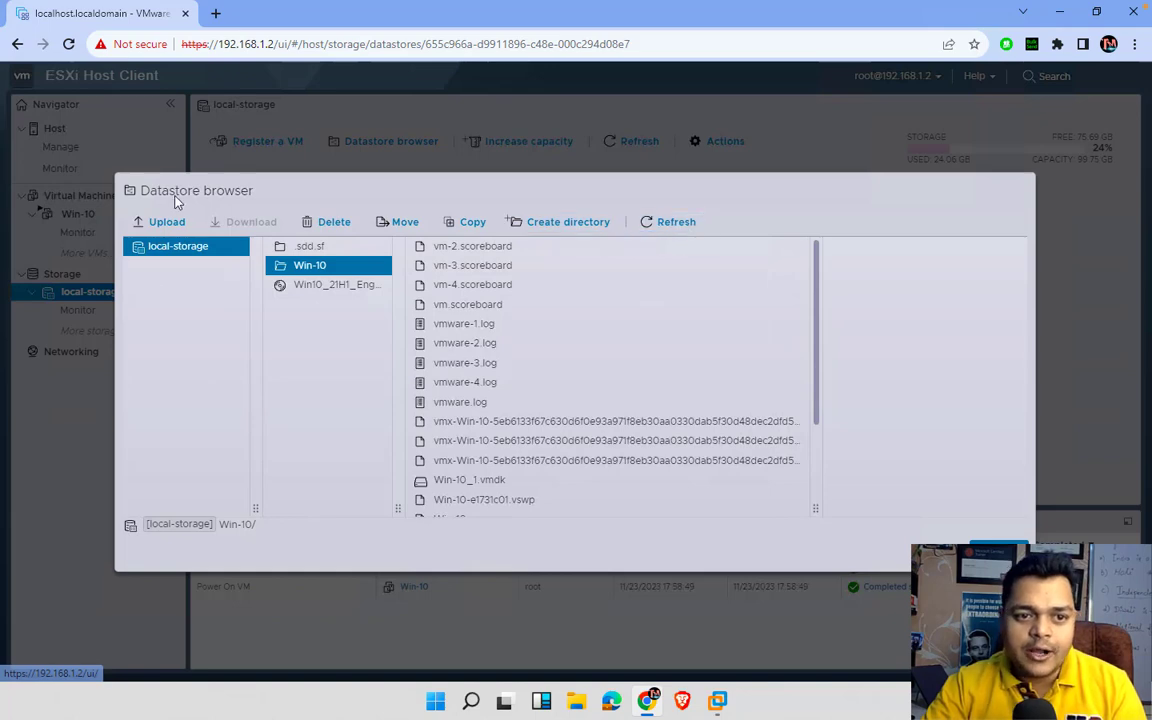
click(476, 340)
ctrl+click(510, 286)
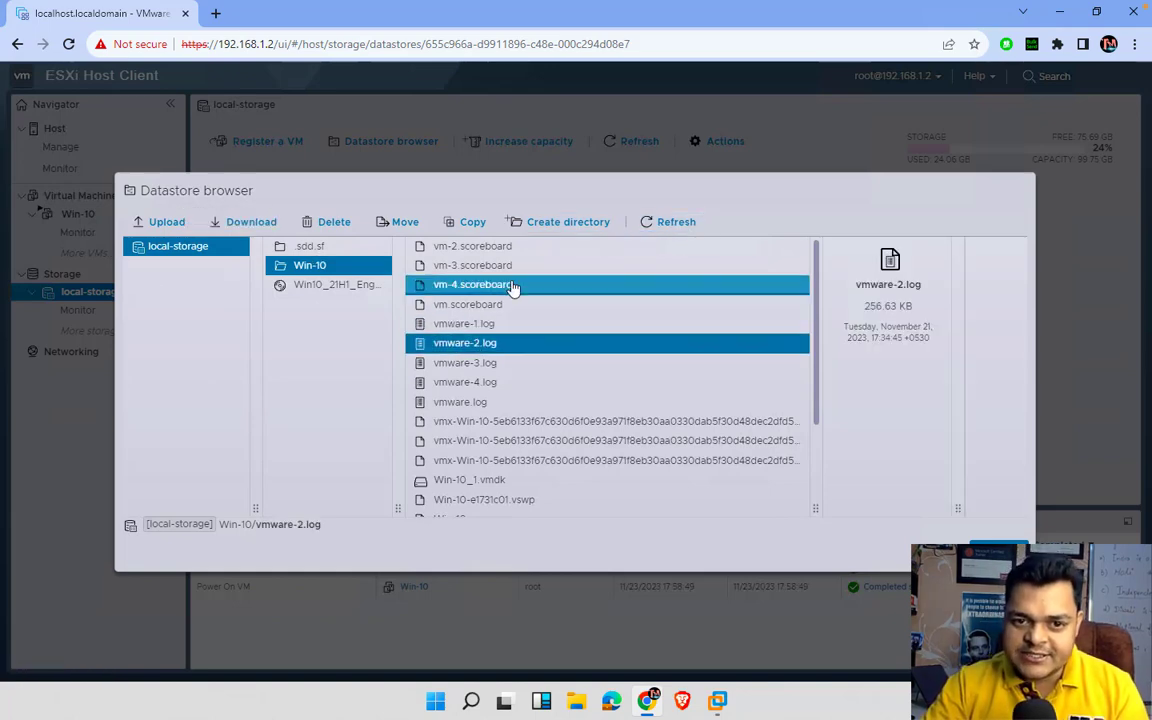
click(507, 251)
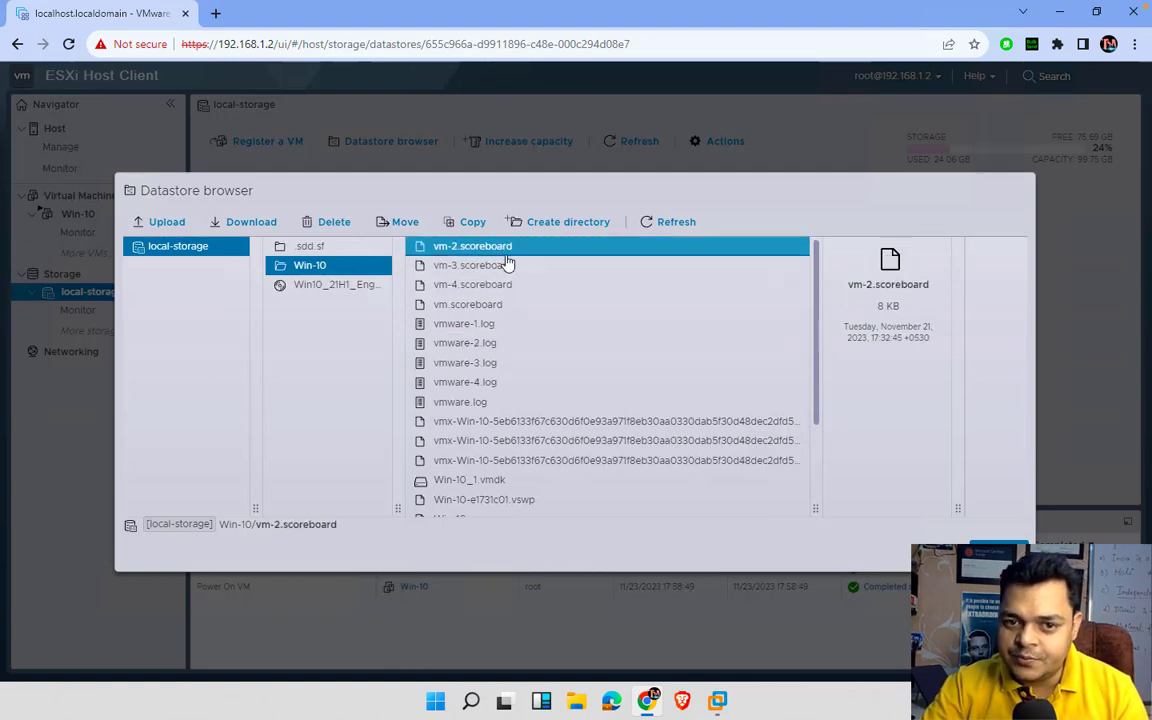
ctrl+click(498, 288)
click(497, 291)
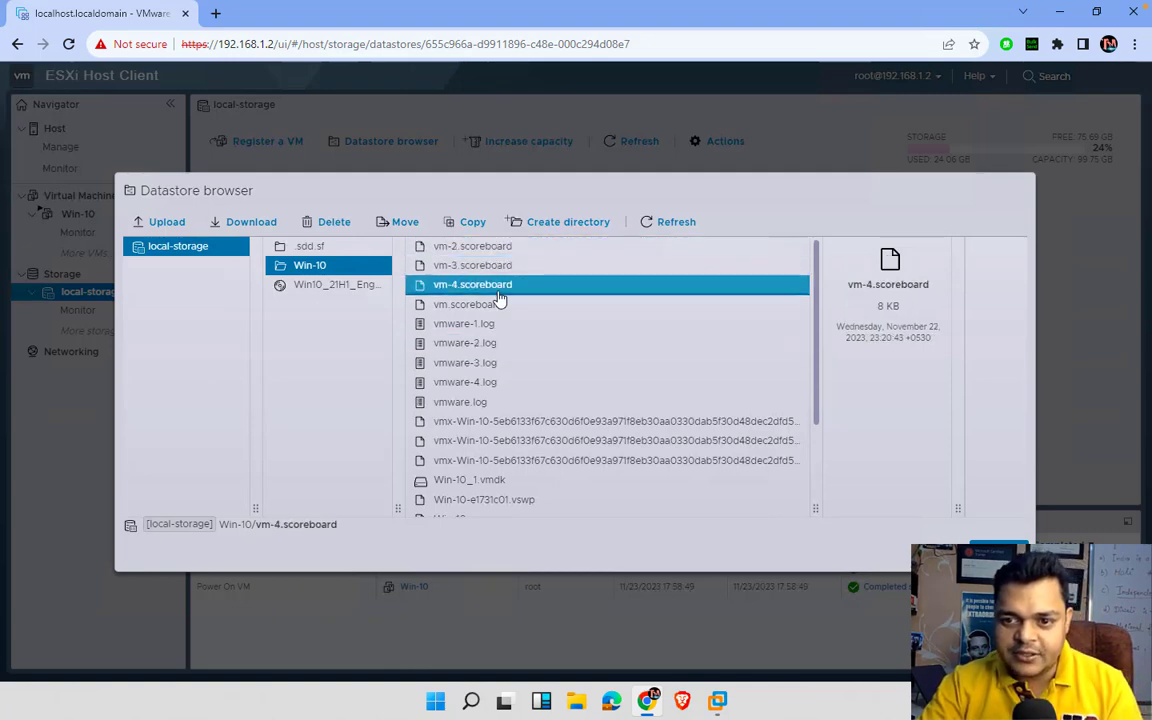
ctrl+click(496, 362)
shift+click(510, 304)
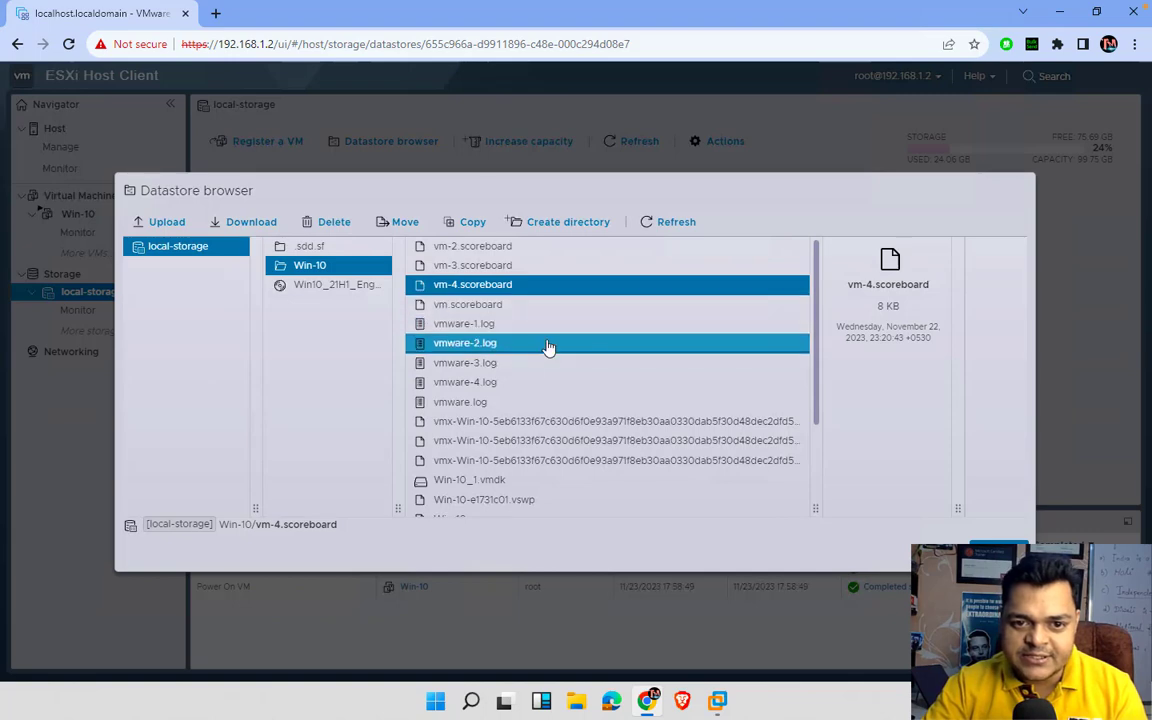
scroll(514, 380, down, 1)
scroll(514, 380, up, 1)
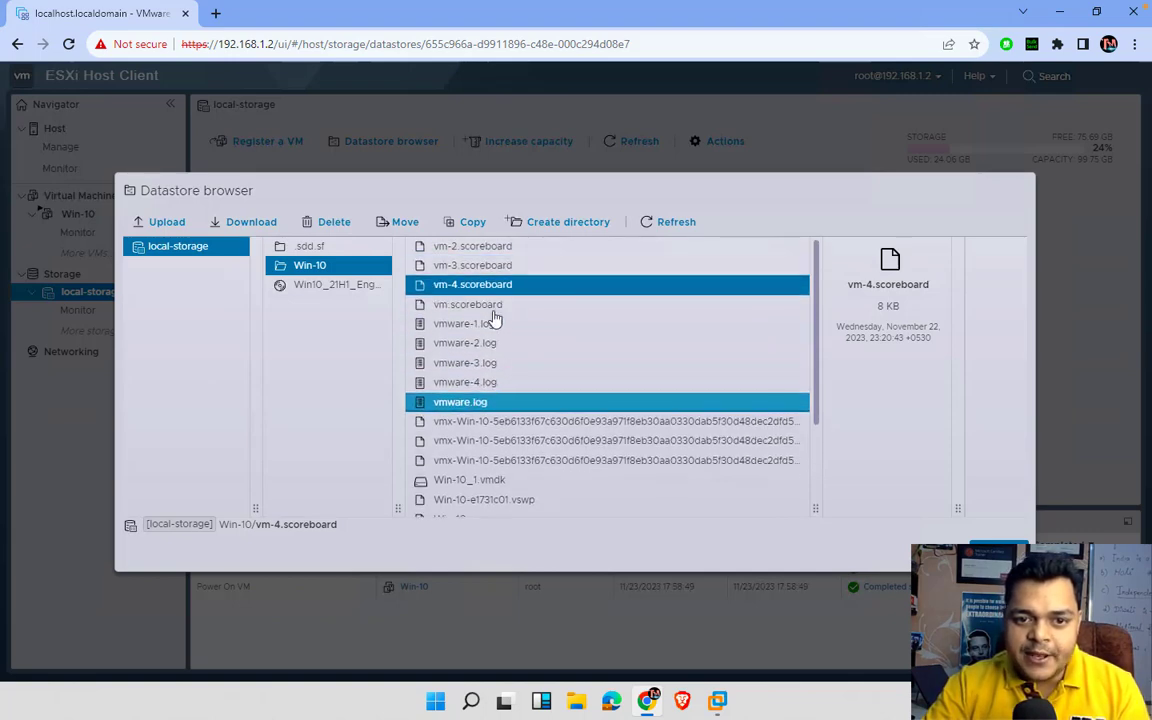
click(486, 310)
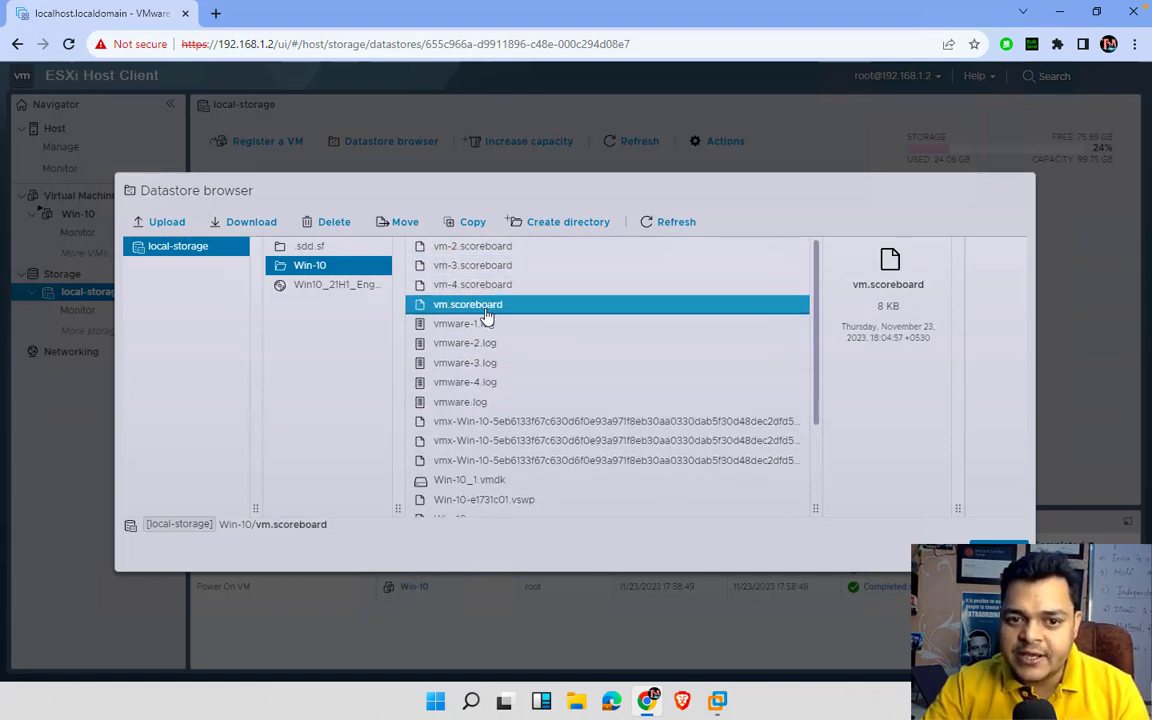
click(592, 270)
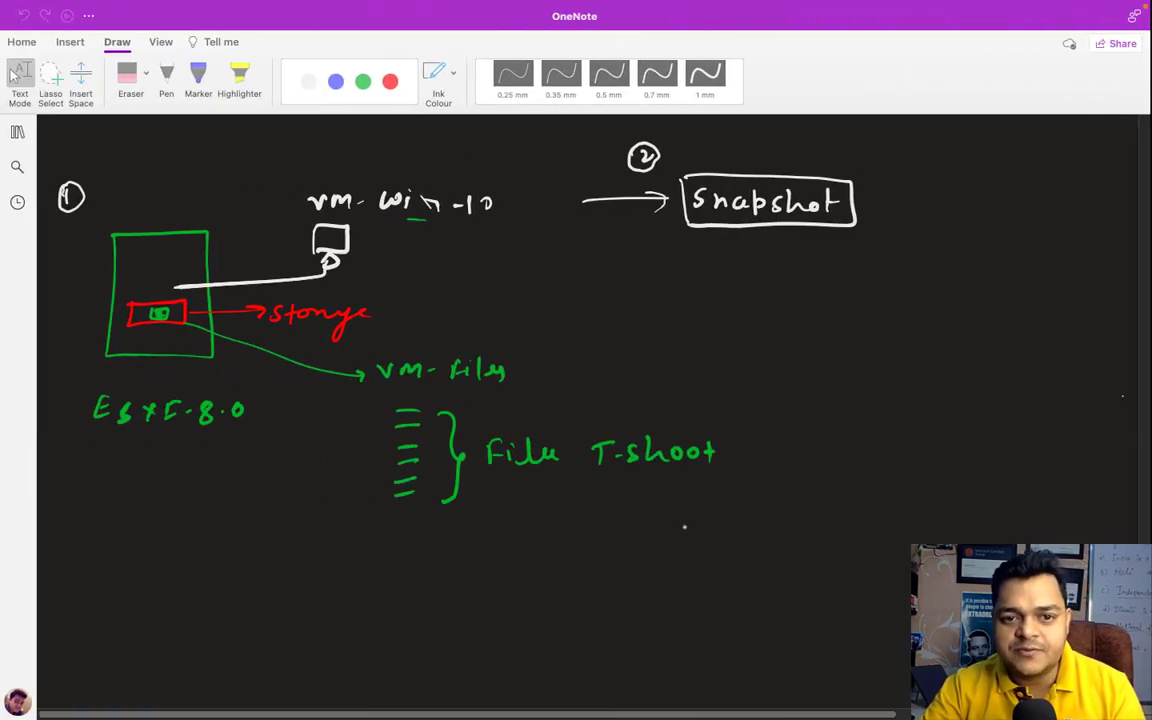
key(ctrl+Left)
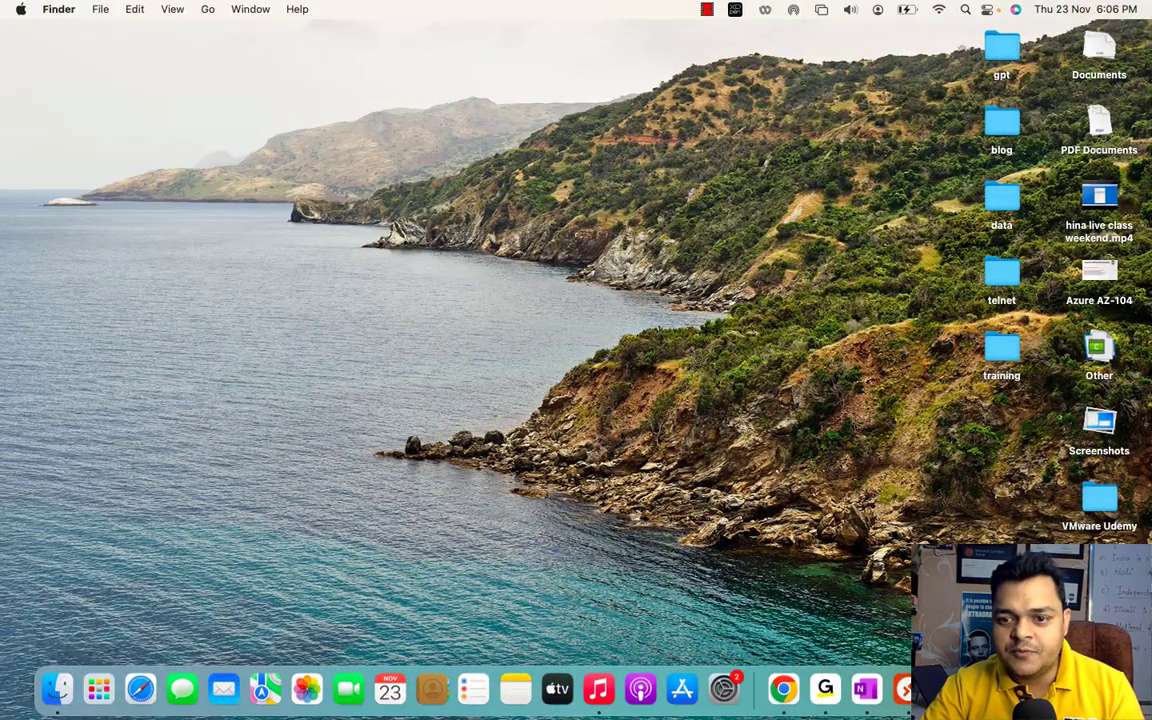
click(925, 505)
click(907, 466)
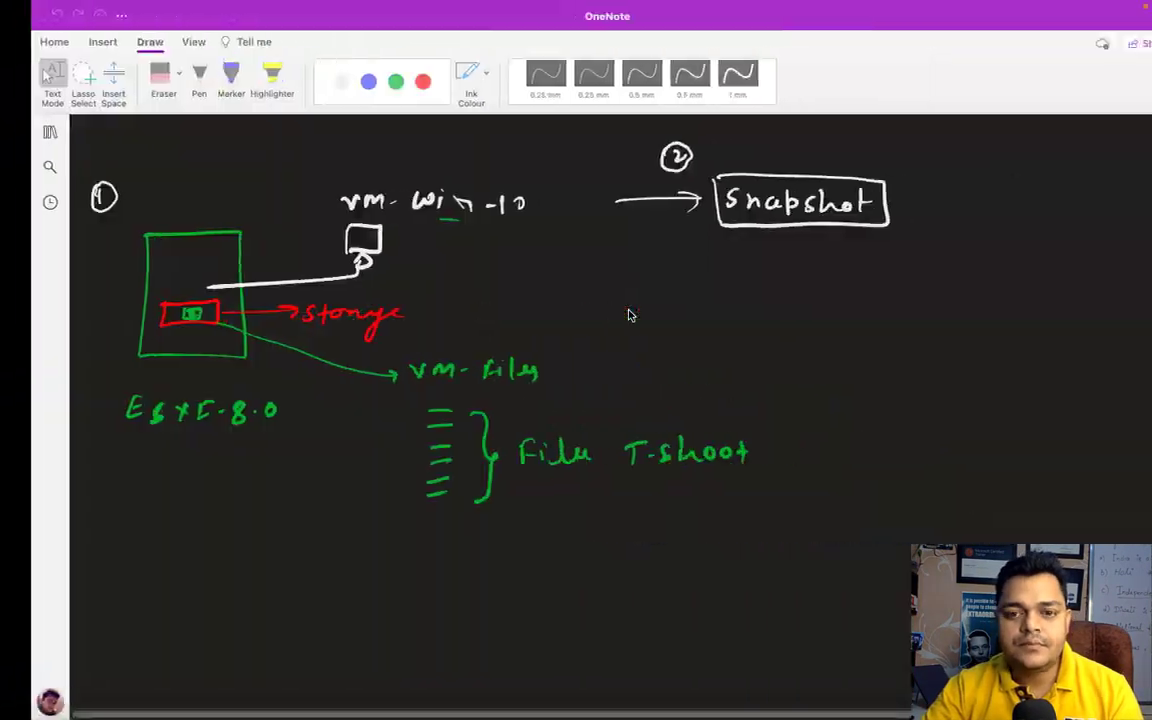
key(ctrl+Right)
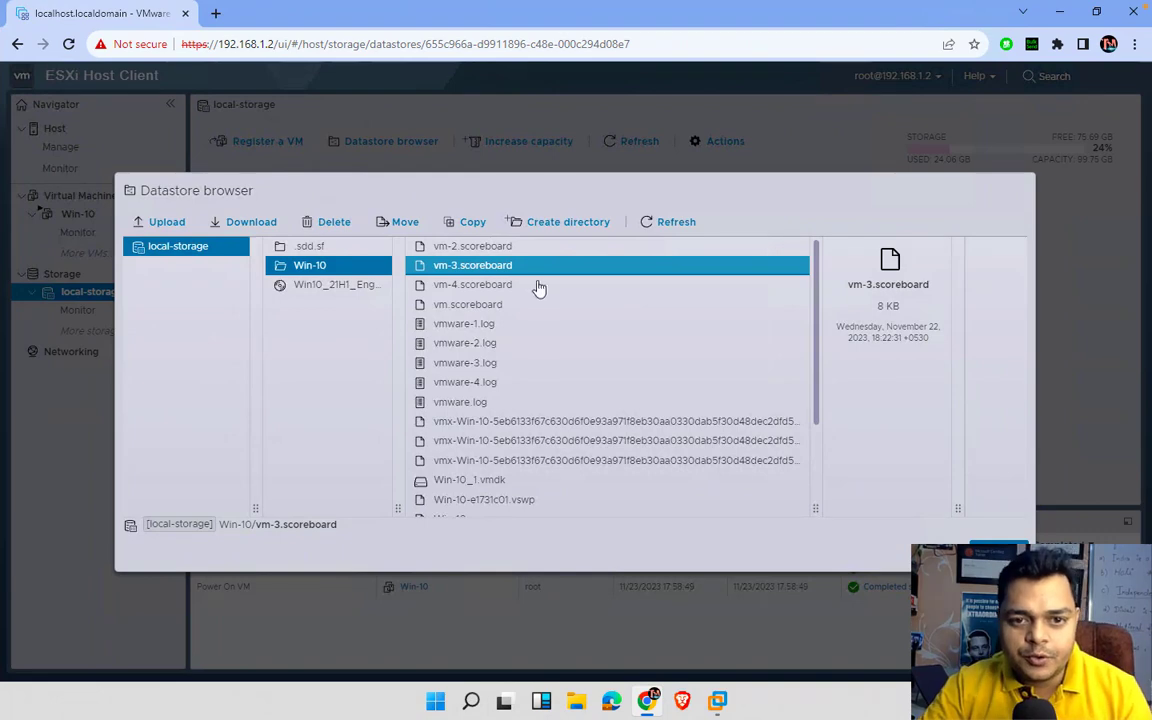
ctrl+click(472, 250)
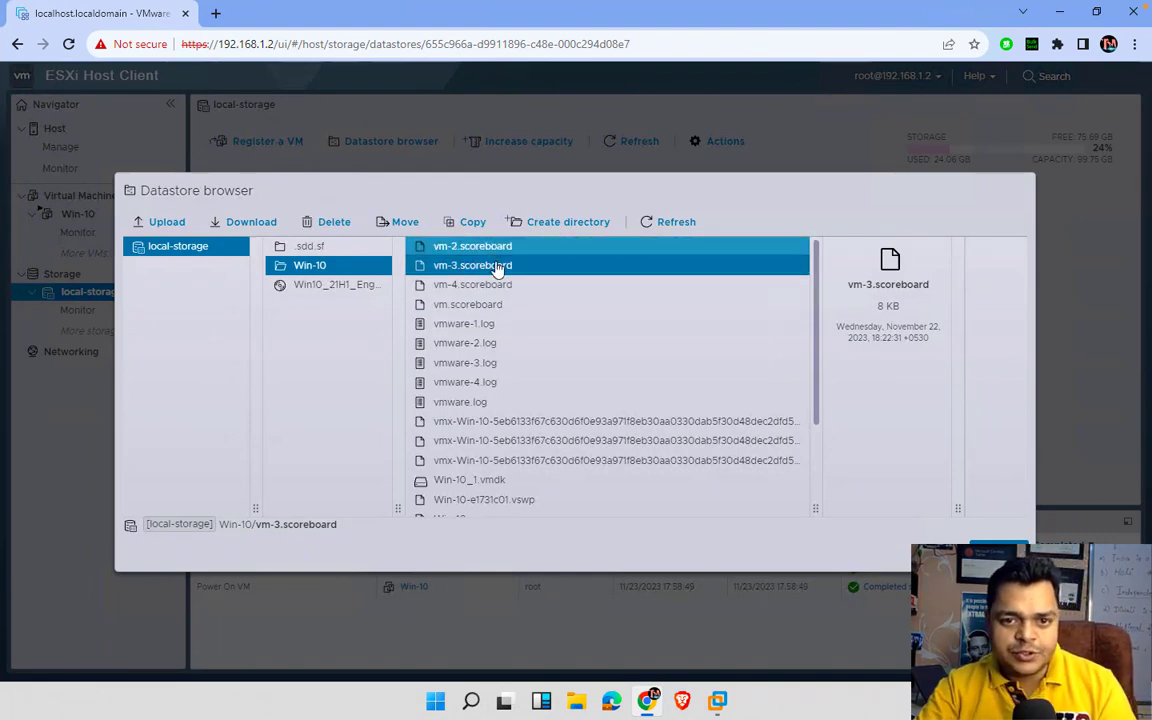
click(497, 268)
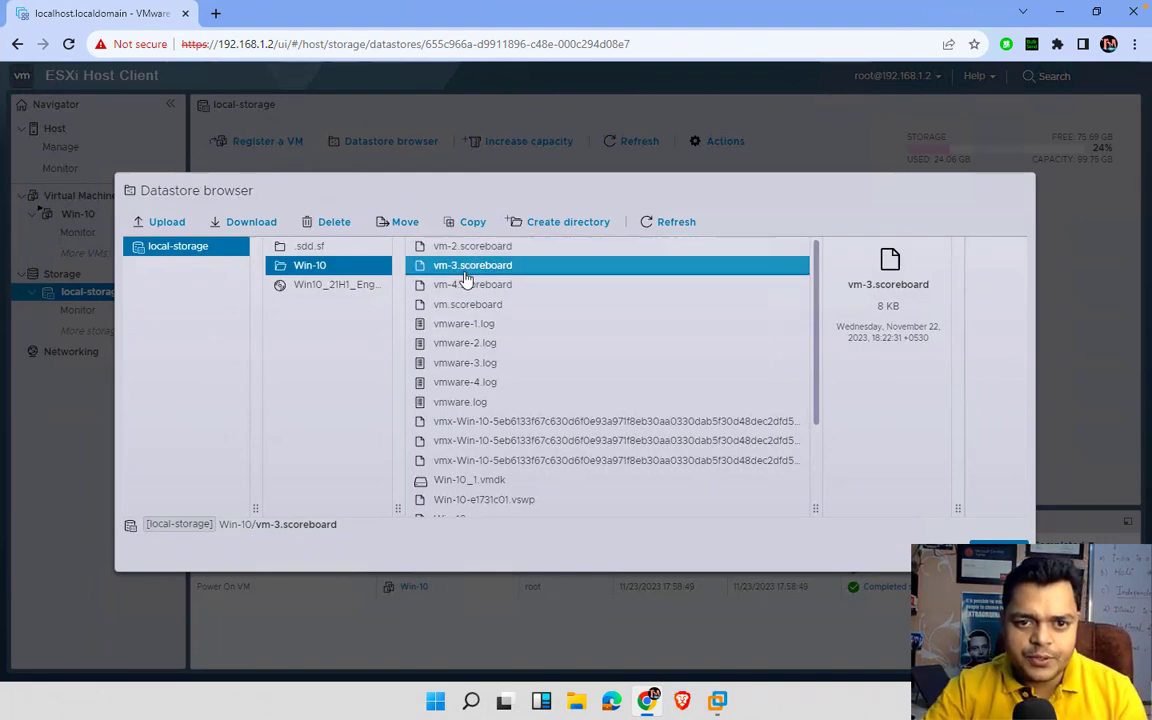
ctrl+click(466, 283)
ctrl+click(466, 285)
ctrl+click(472, 304)
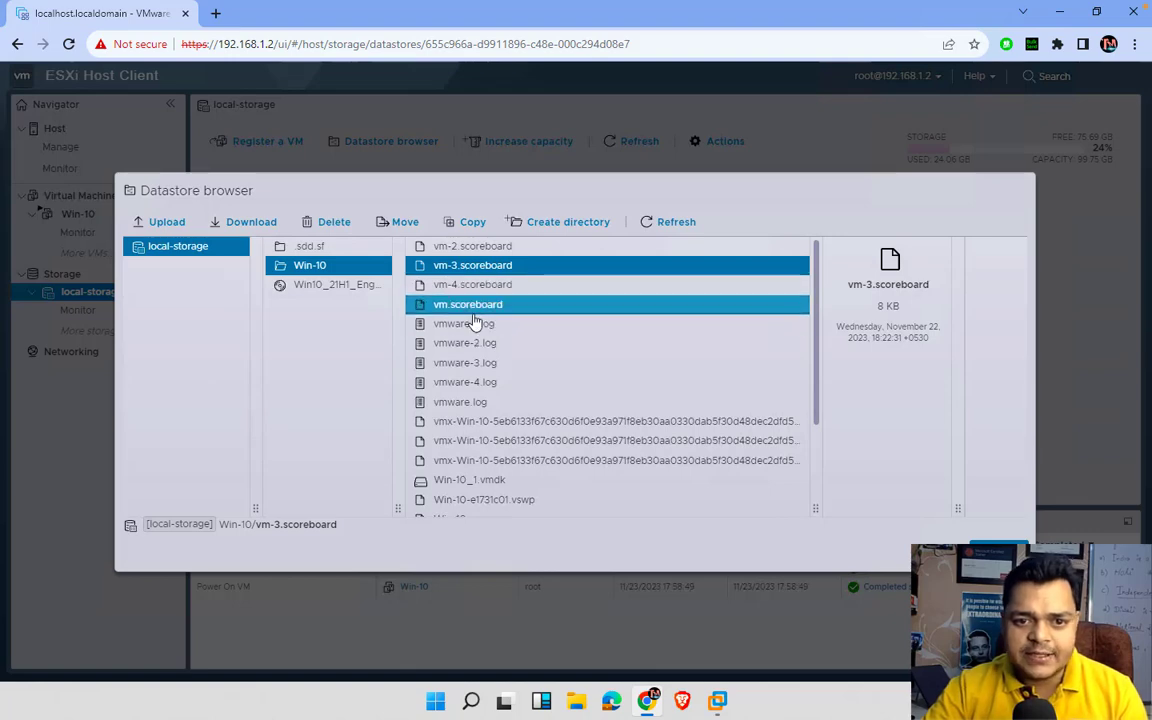
shift+click(498, 285)
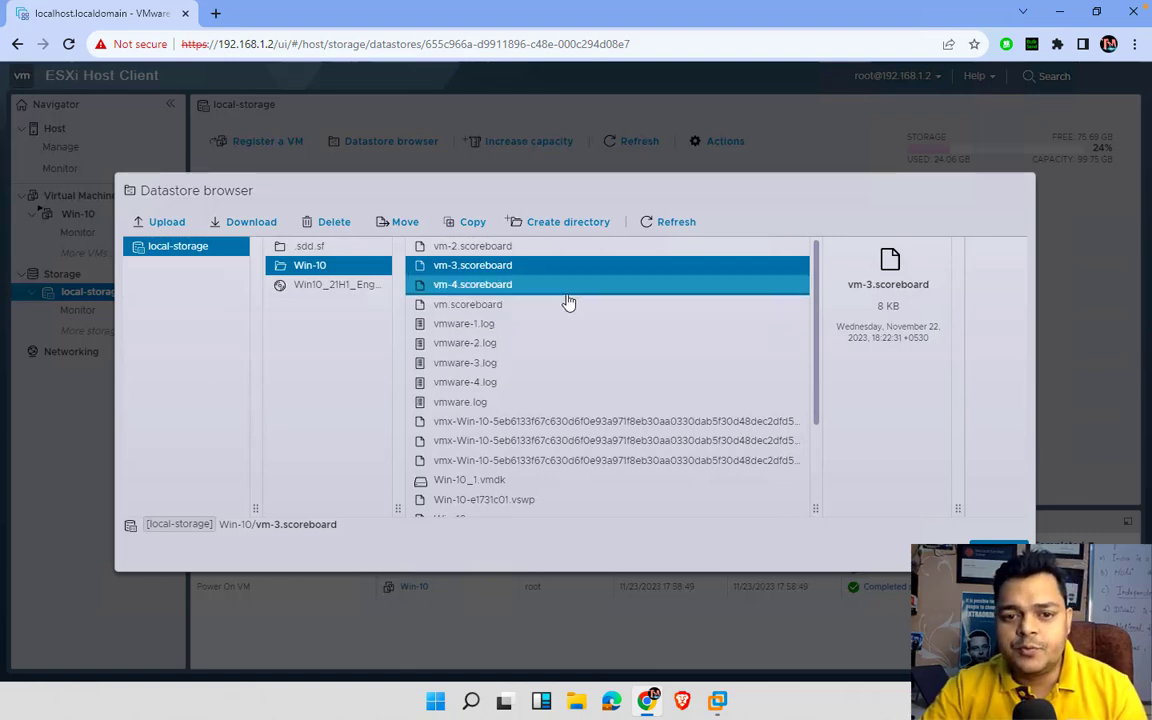
click(493, 290)
ctrl+click(494, 305)
click(494, 306)
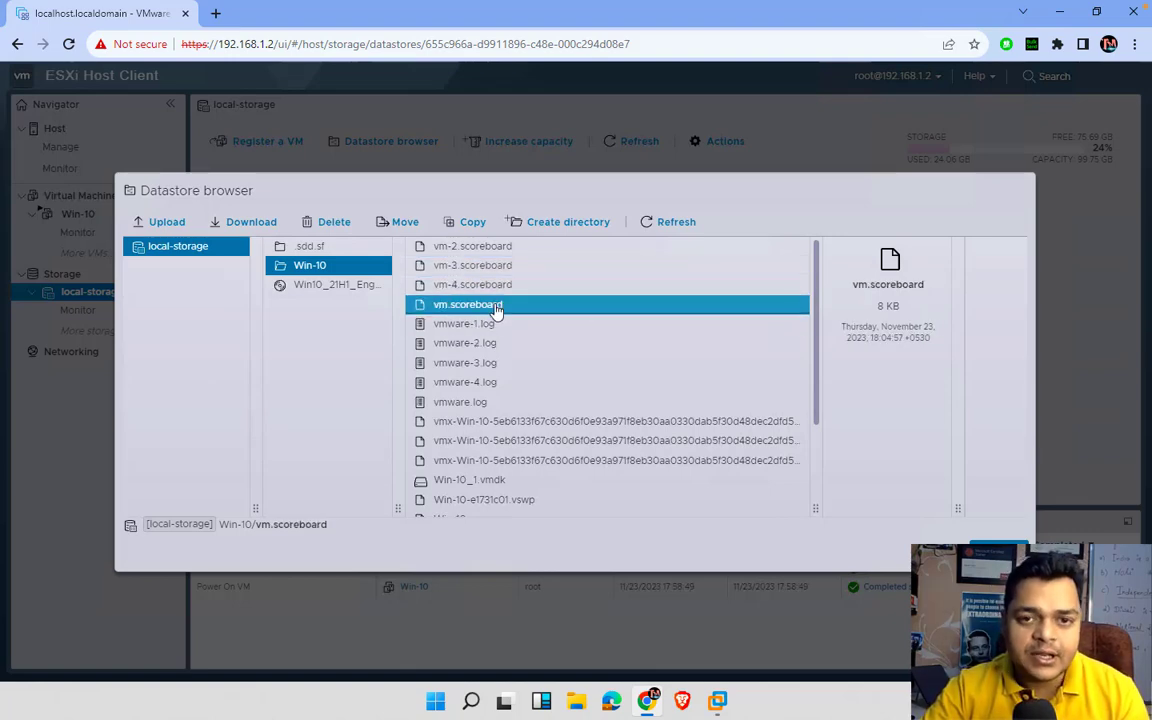
ctrl+click(483, 265)
click(483, 284)
ctrl+click(483, 302)
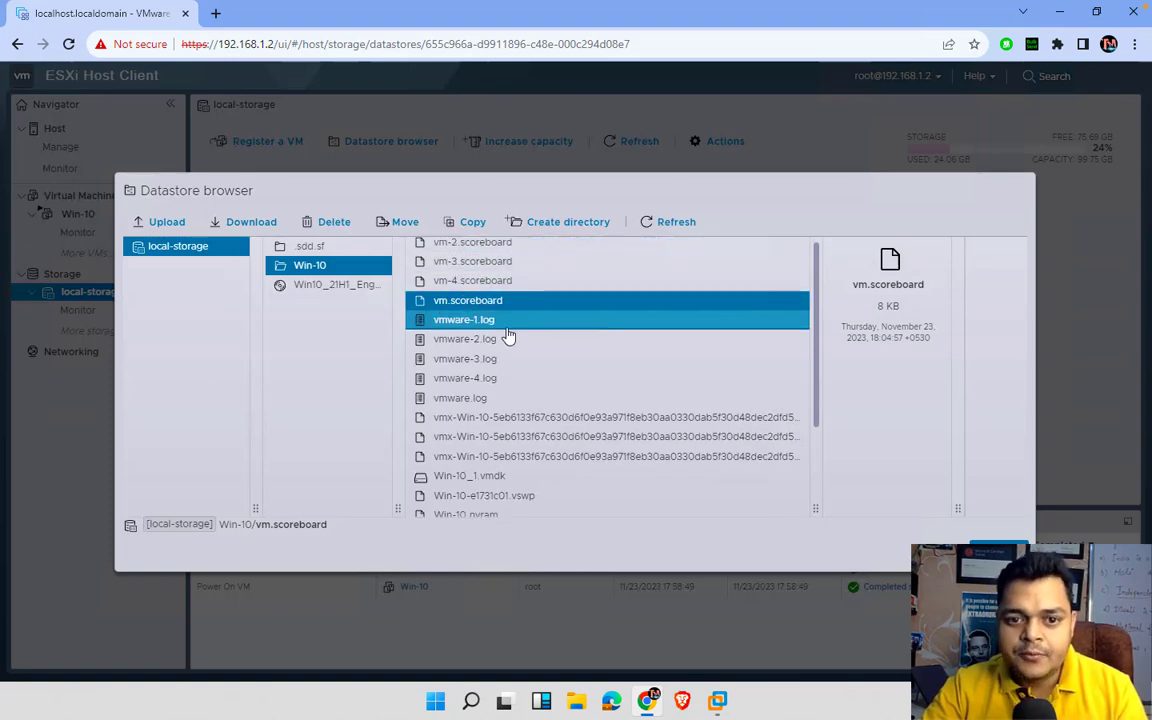
scroll(510, 336, down, 1)
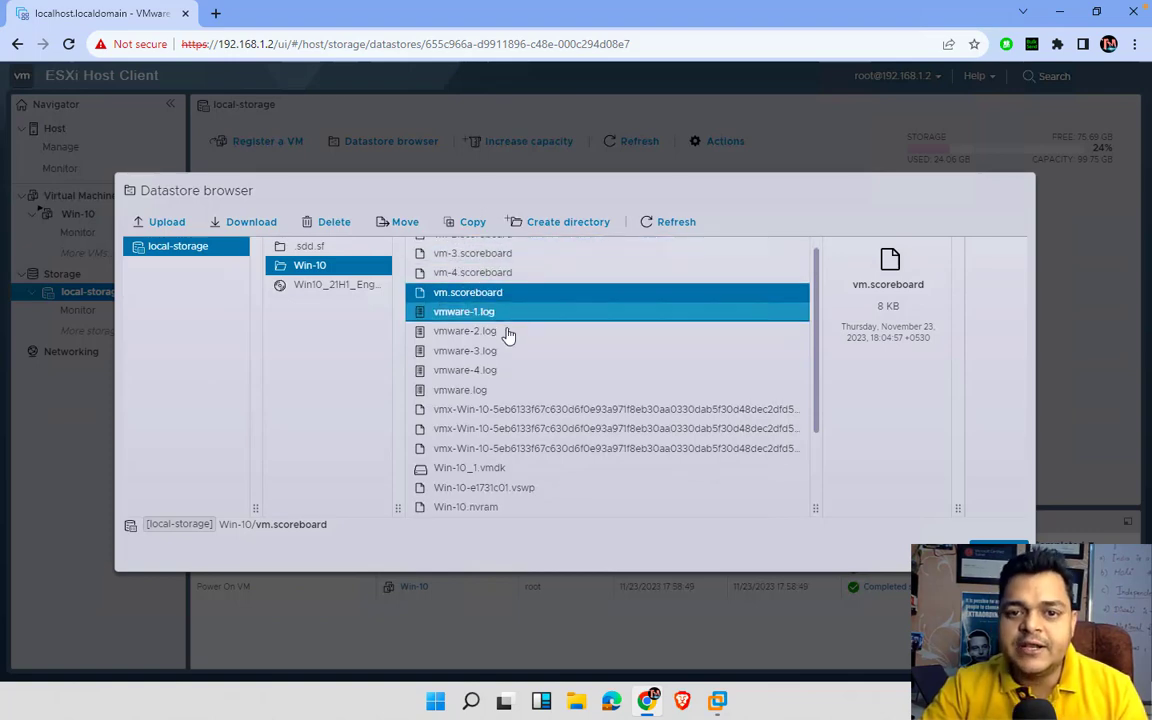
click(499, 317)
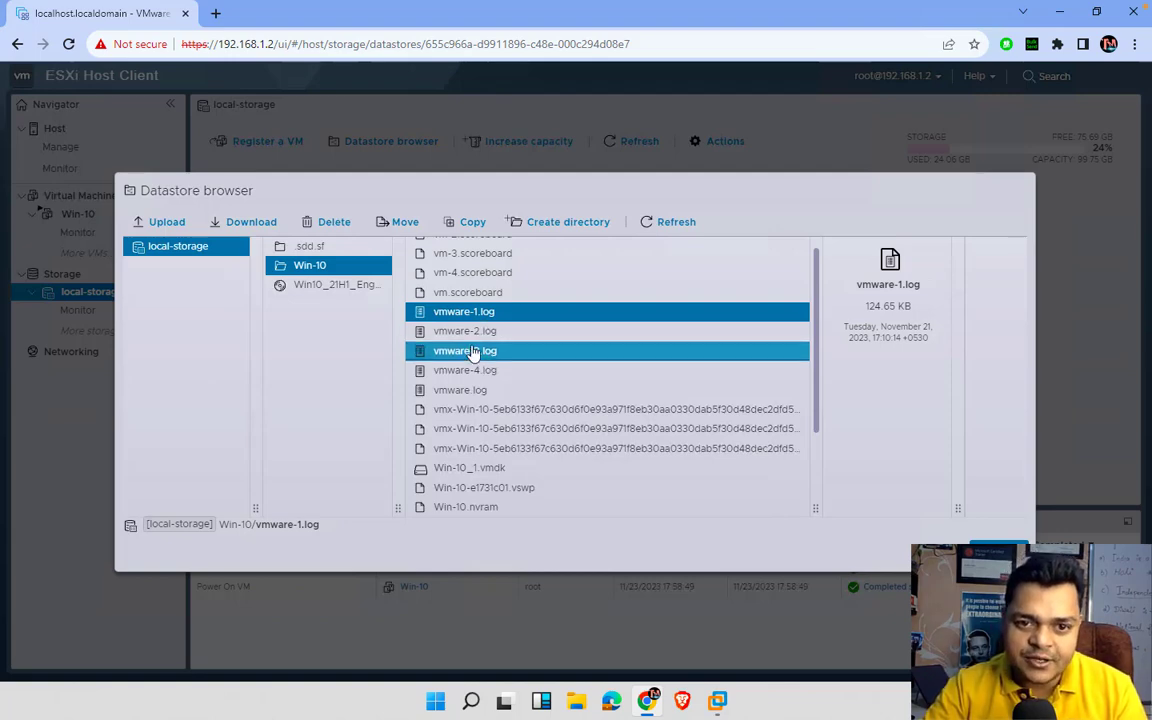
click(474, 438)
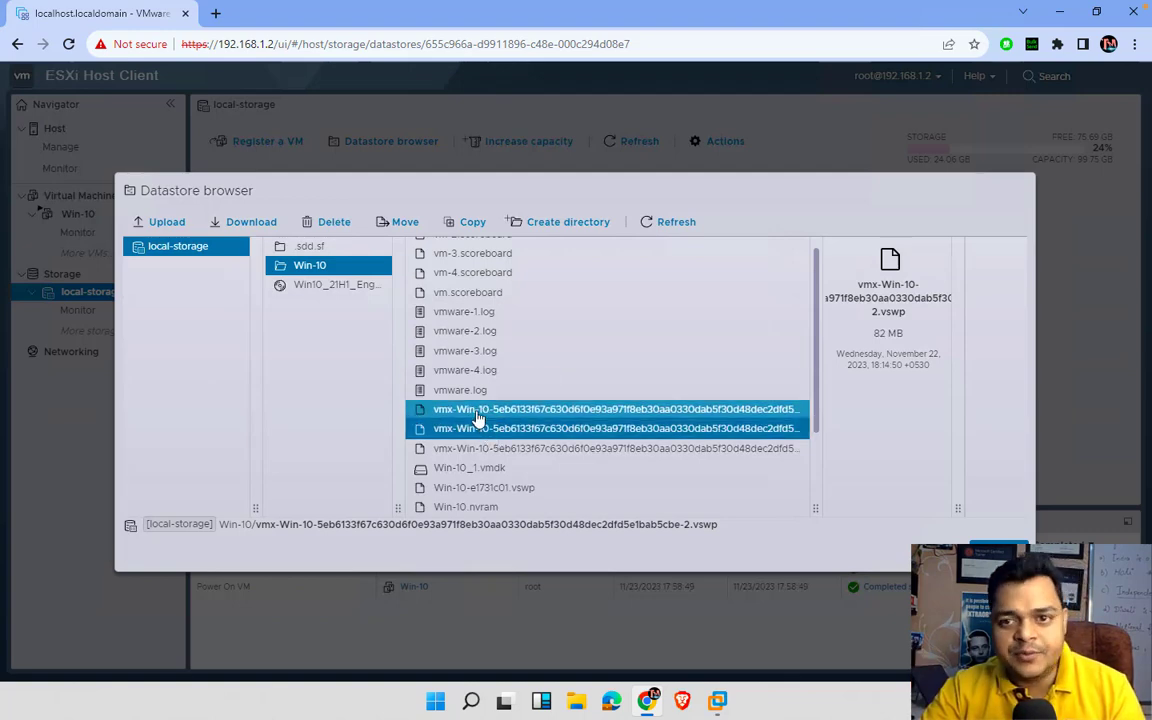
scroll(480, 428, down, 1)
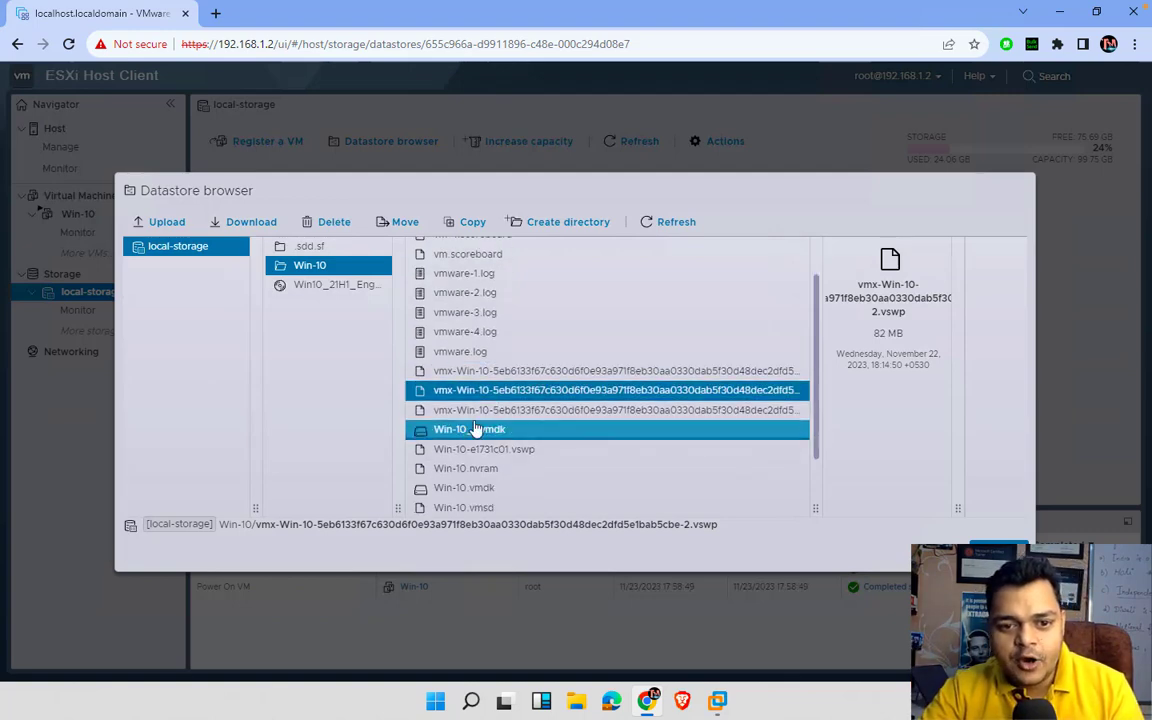
click(487, 436)
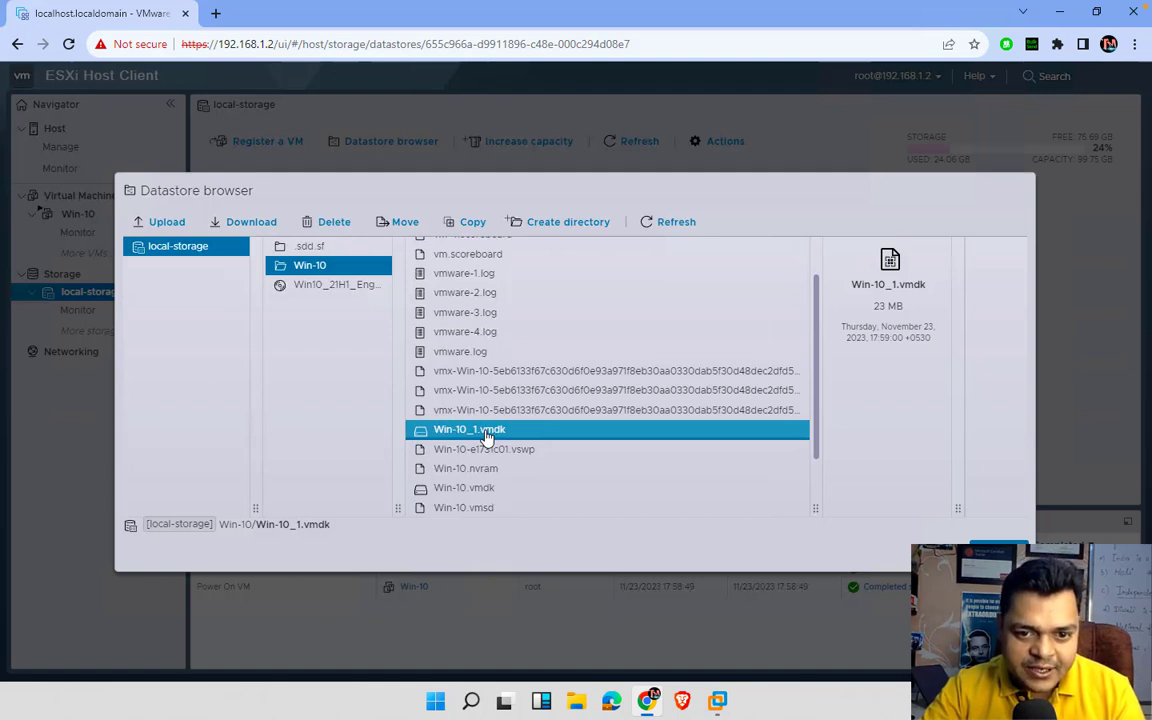
click(502, 452)
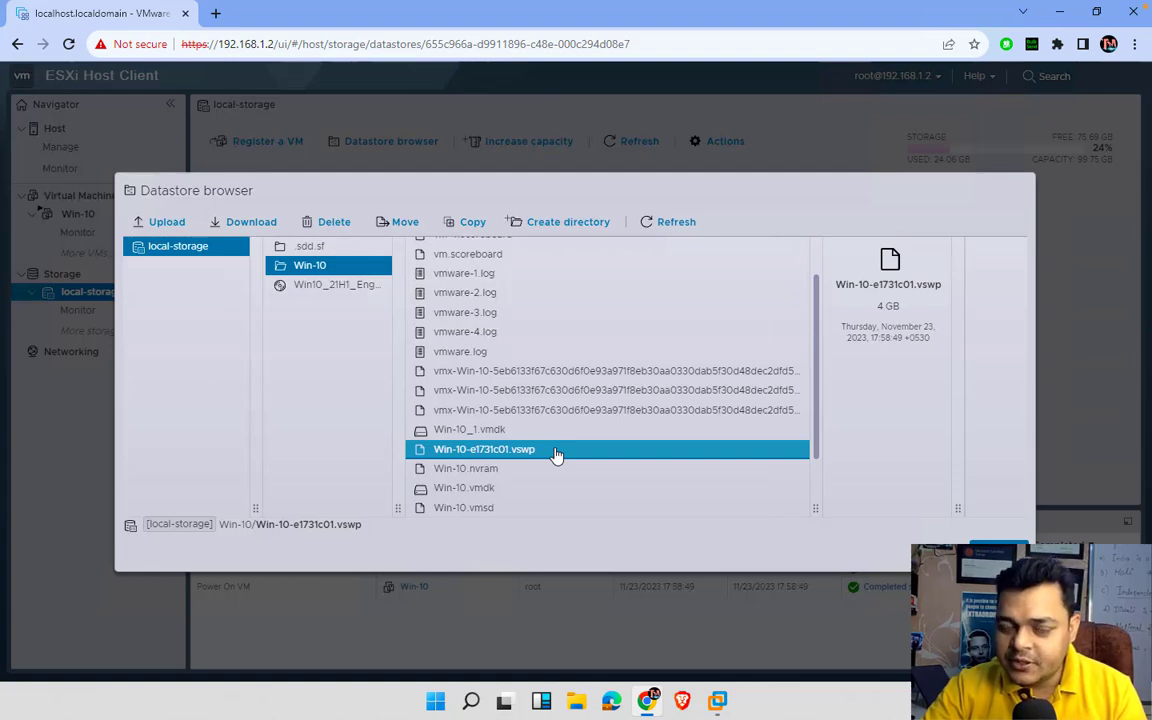
click(490, 472)
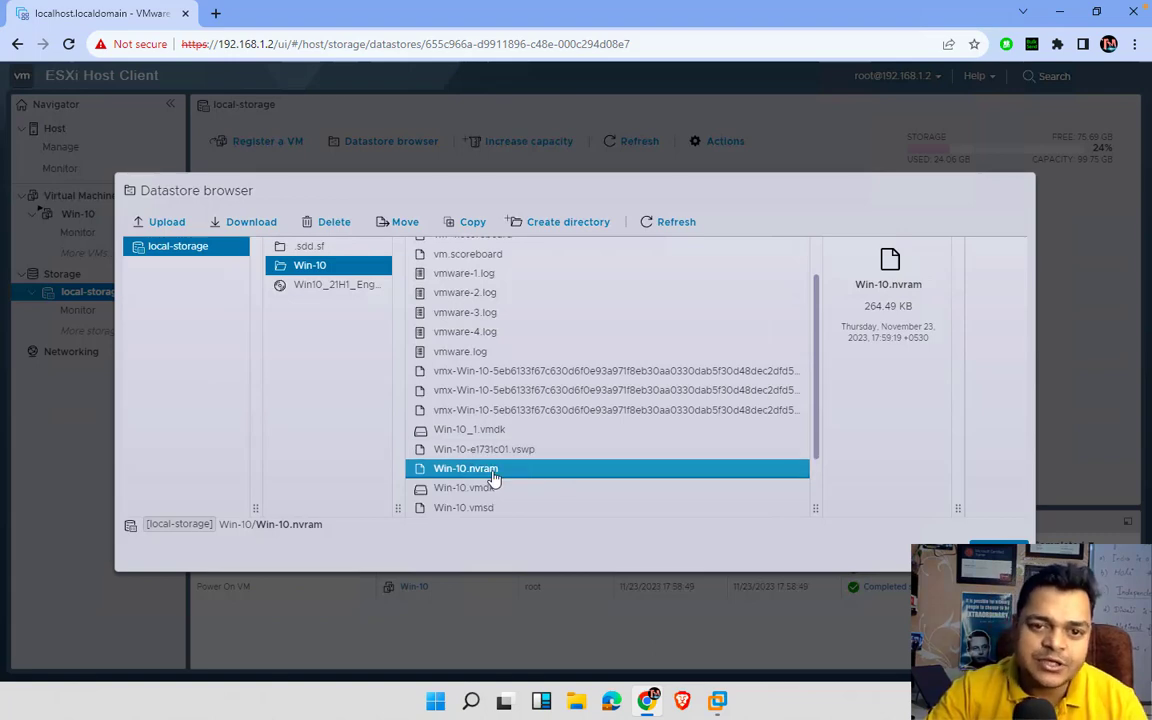
scroll(509, 477, down, 2)
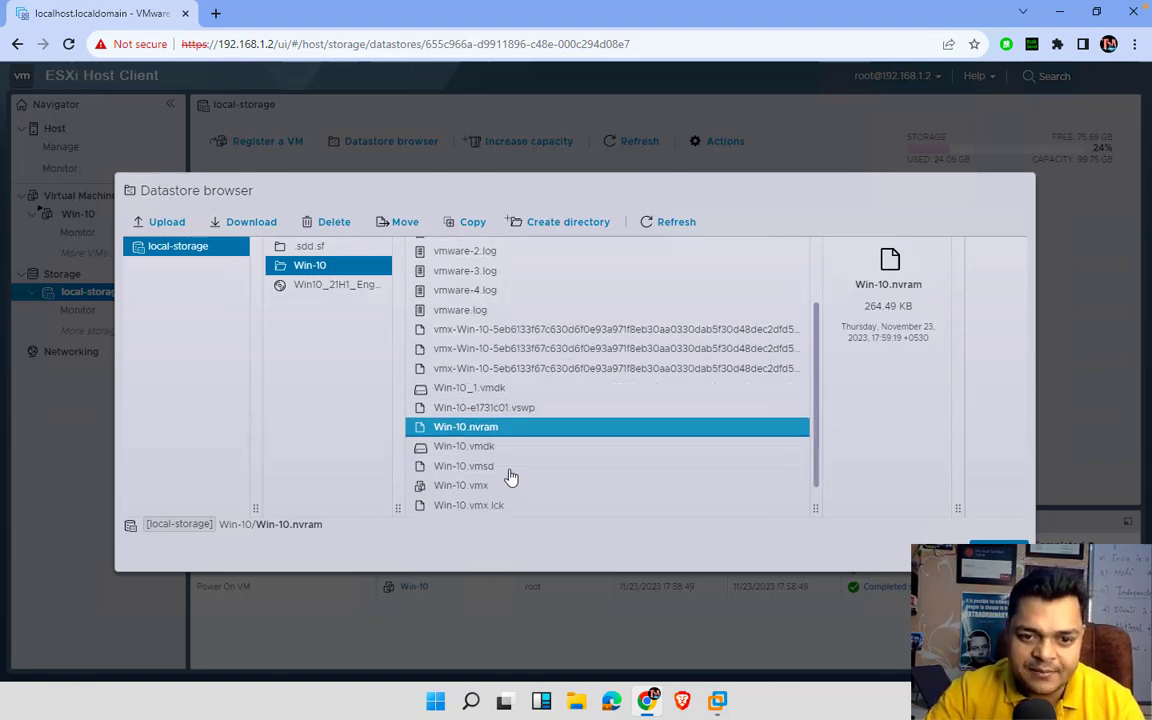
scroll(509, 477, down, 2)
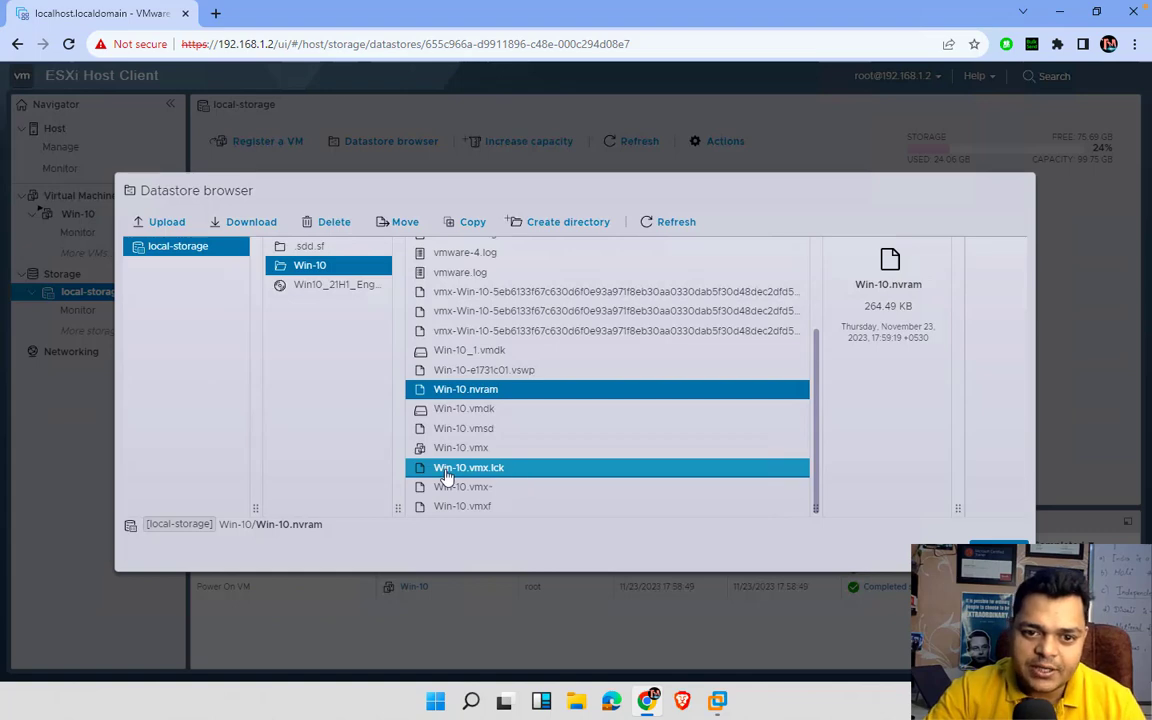
click(487, 468)
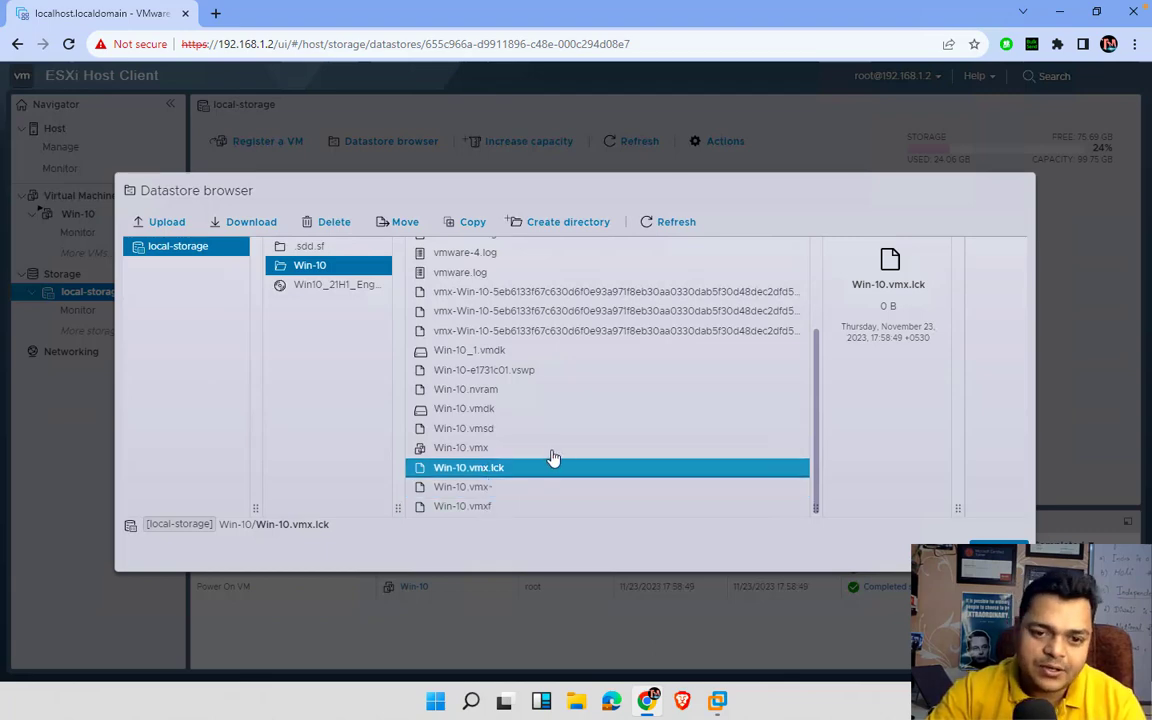
scroll(491, 398, up, 3)
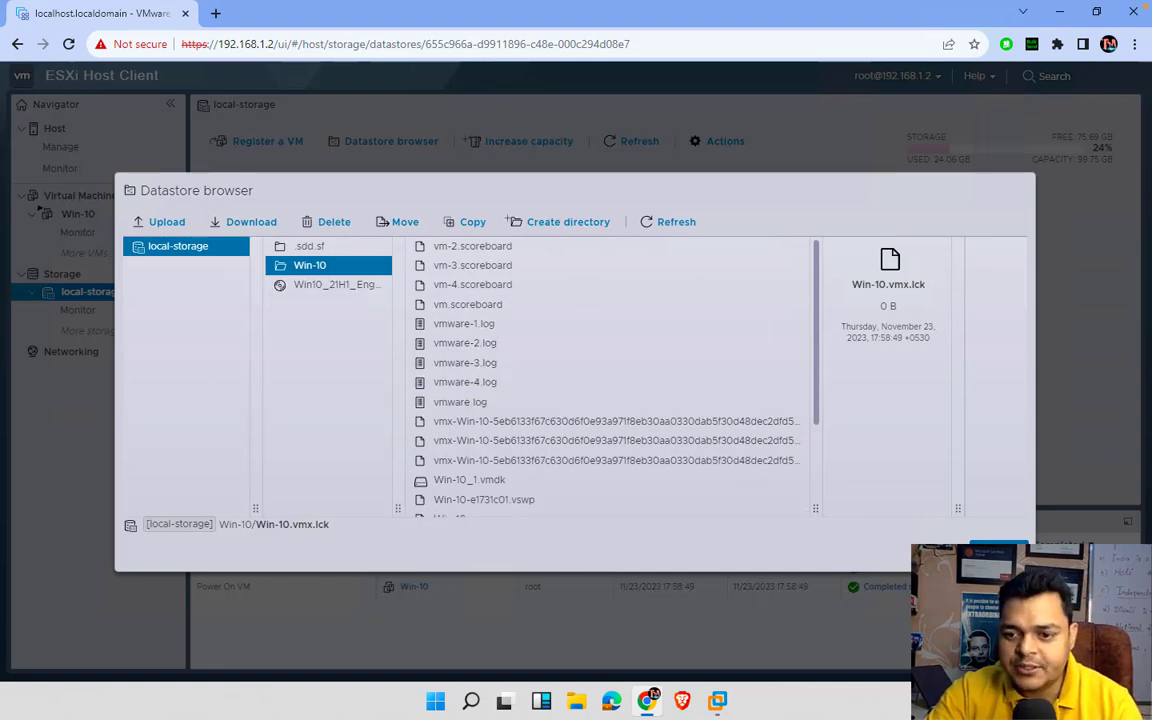
- Close the datastore browser, open the Win-10 VM page, and briefly open then close its console
click(998, 548)
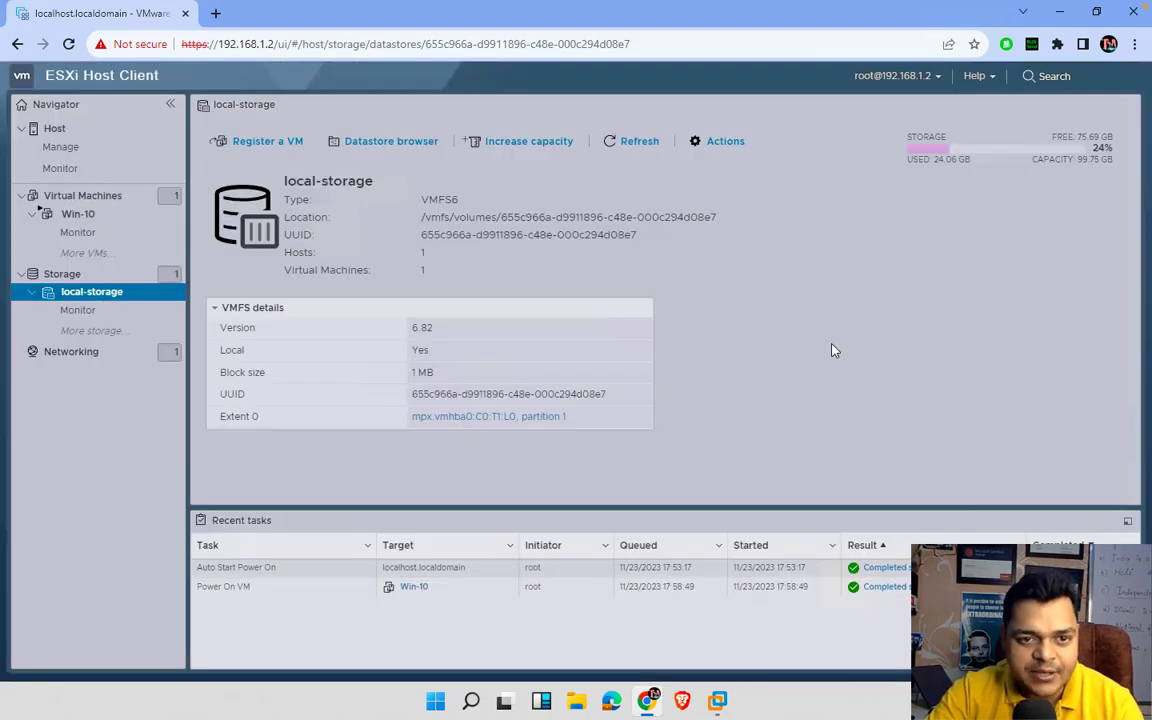
click(78, 216)
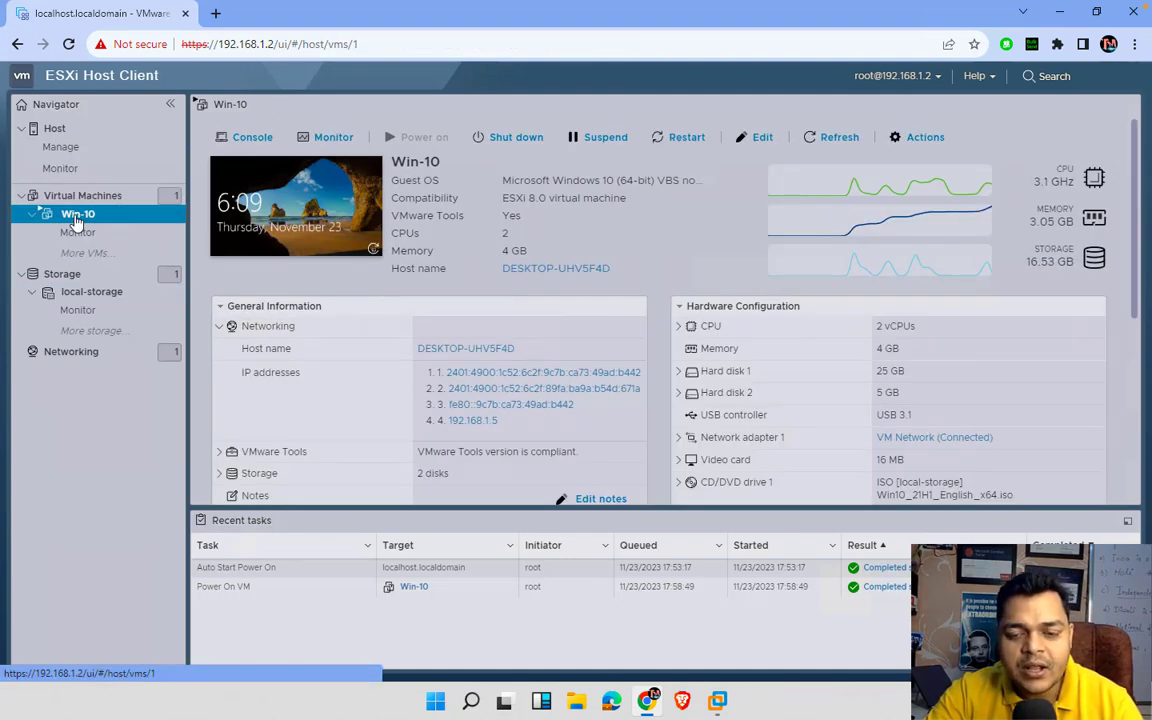
click(245, 137)
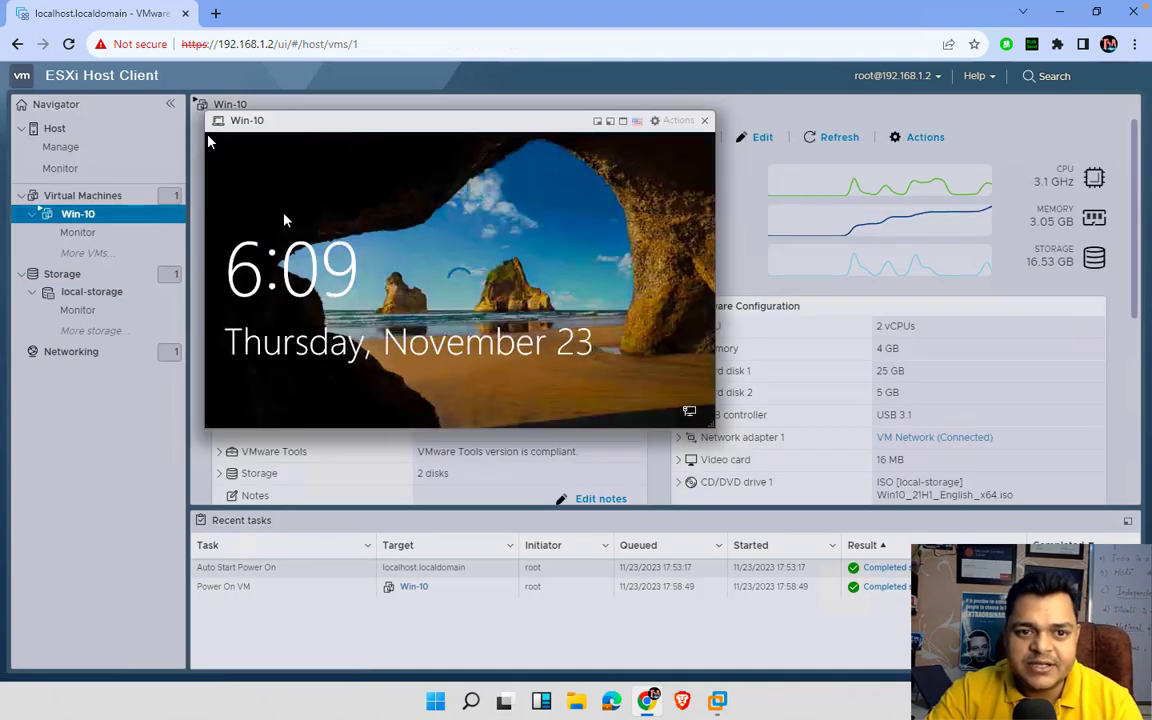
click(705, 121)
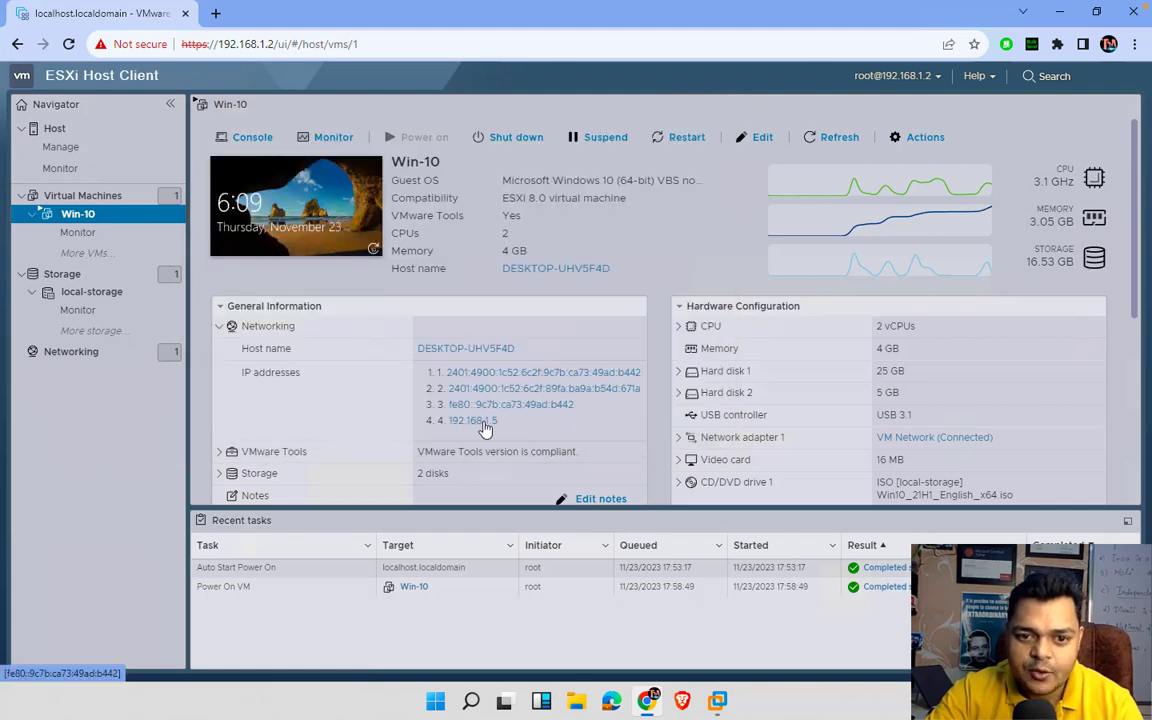
- Connect with mstsc to 192.168.1.5 as Administrator, accepting the certificate warning
key(super+r)
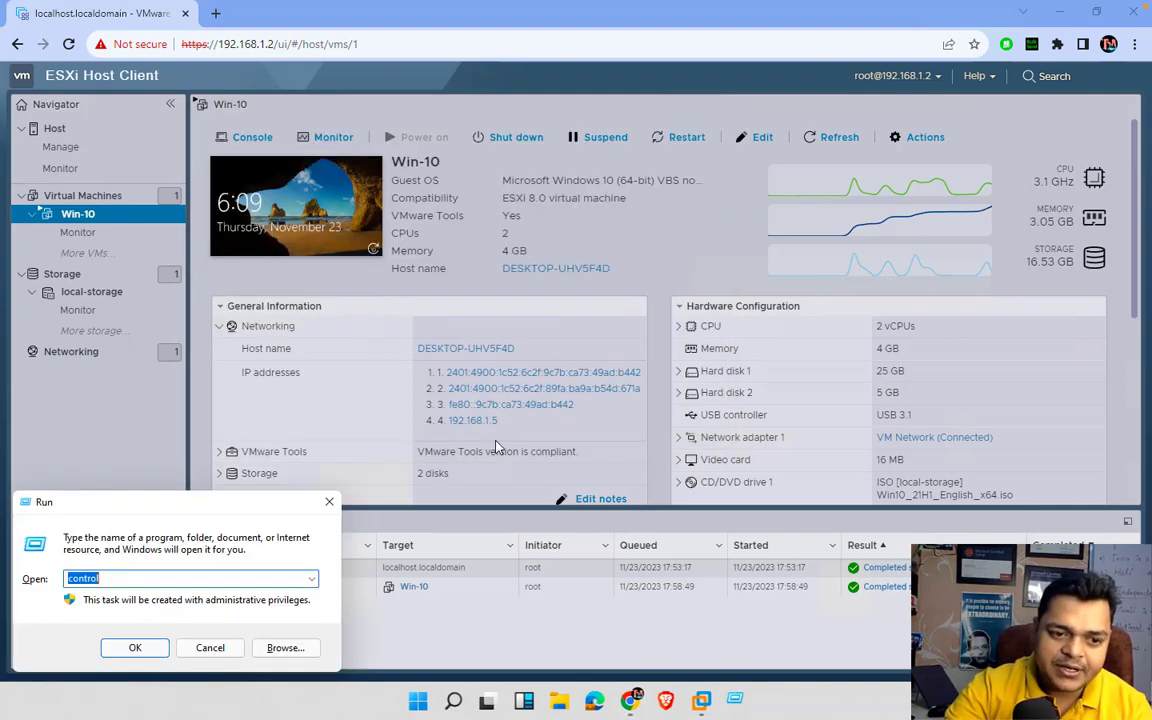
text(ms)
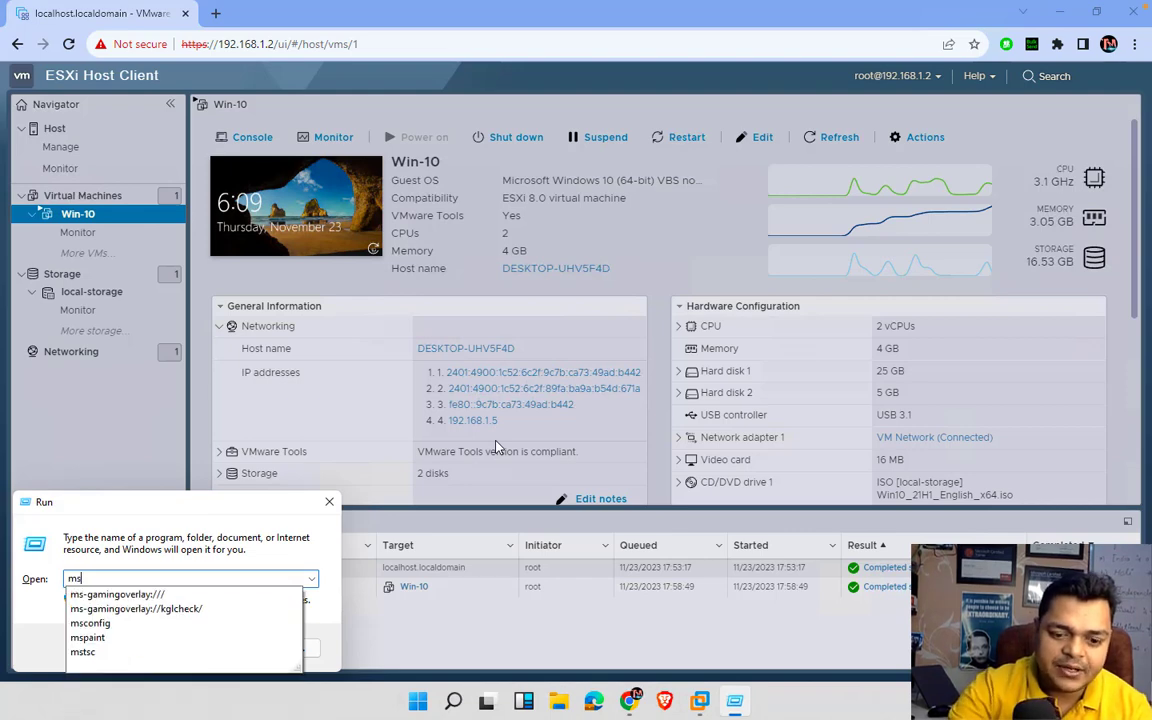
text(tsc)
key(Return)
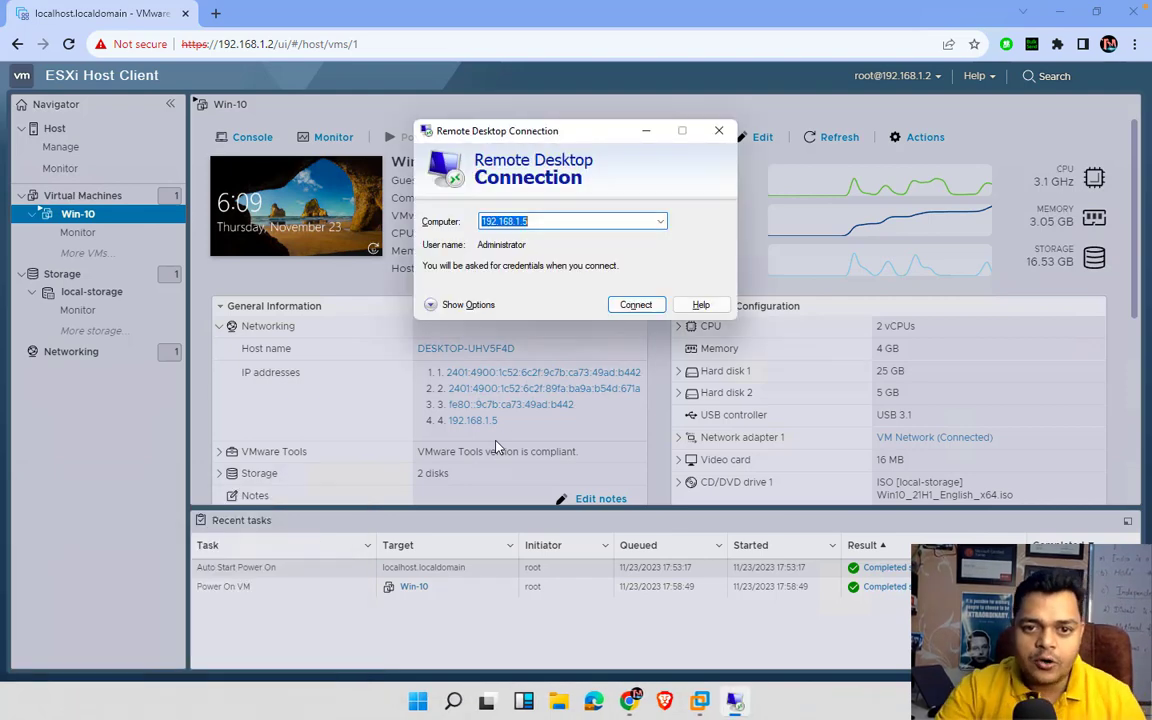
key(Return)
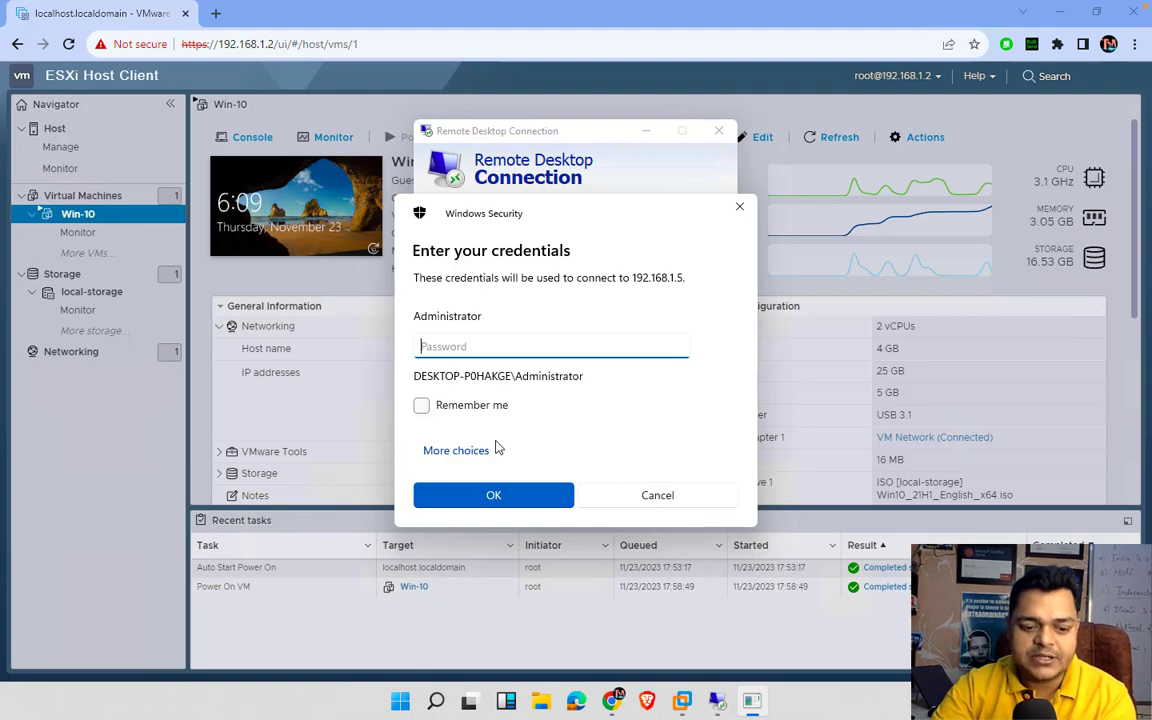
text(•••••••••)
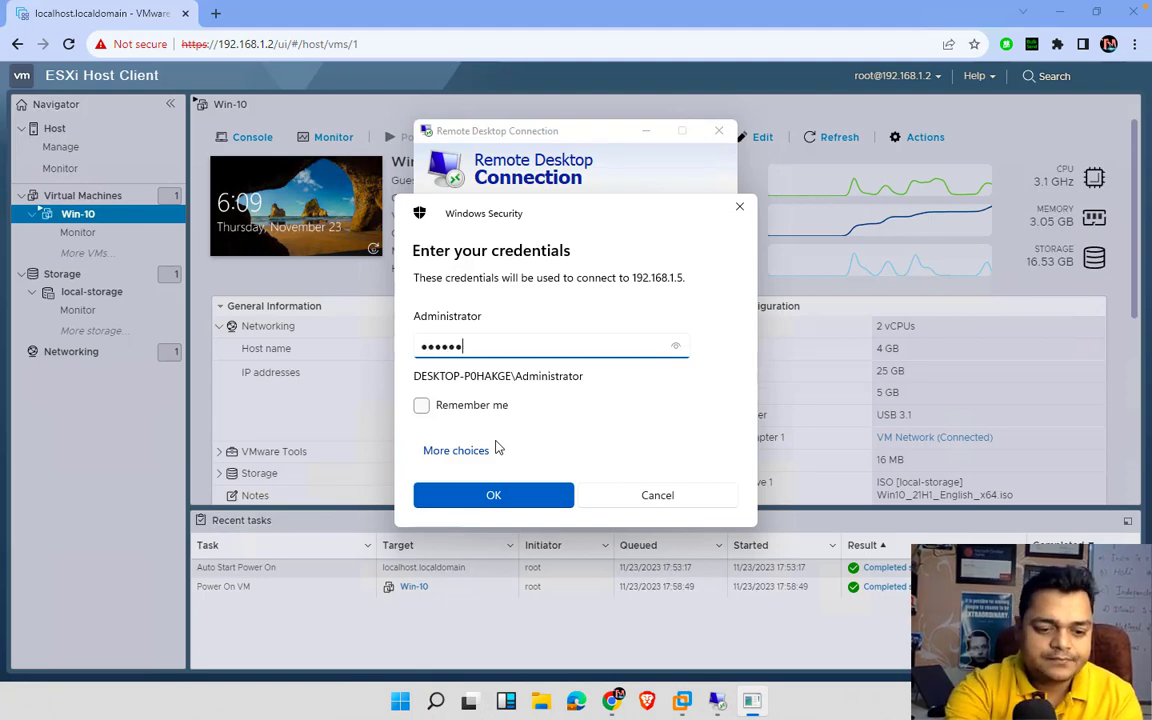
key(Return)
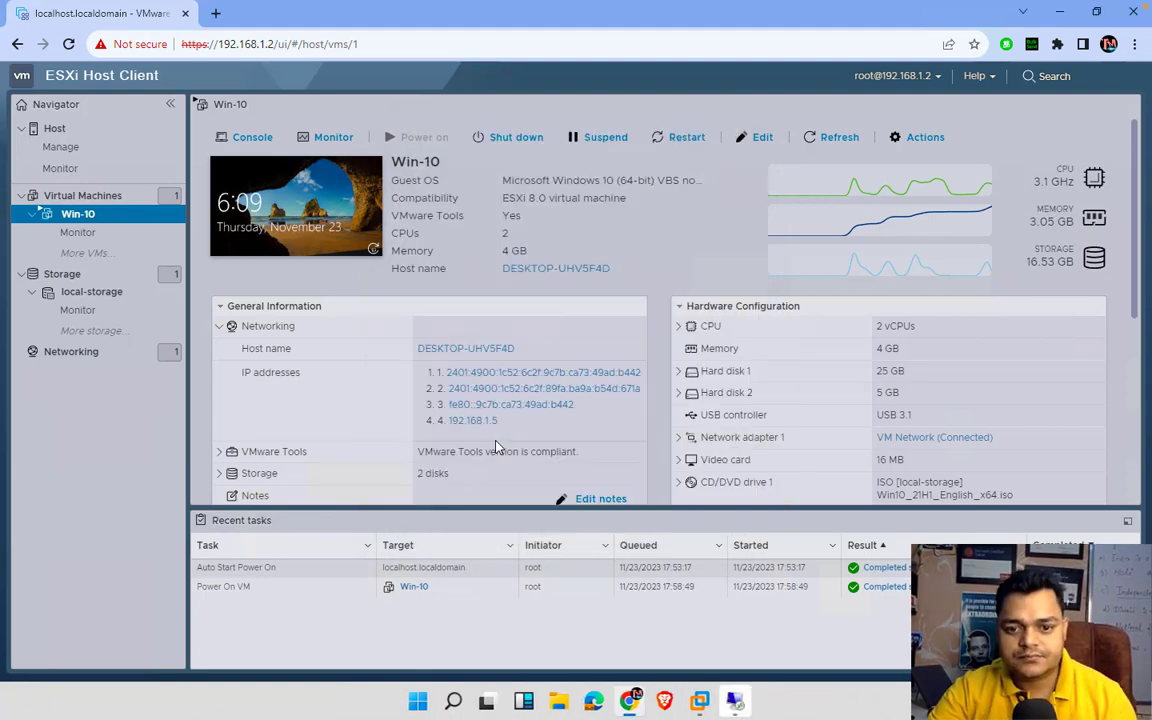
click(736, 703)
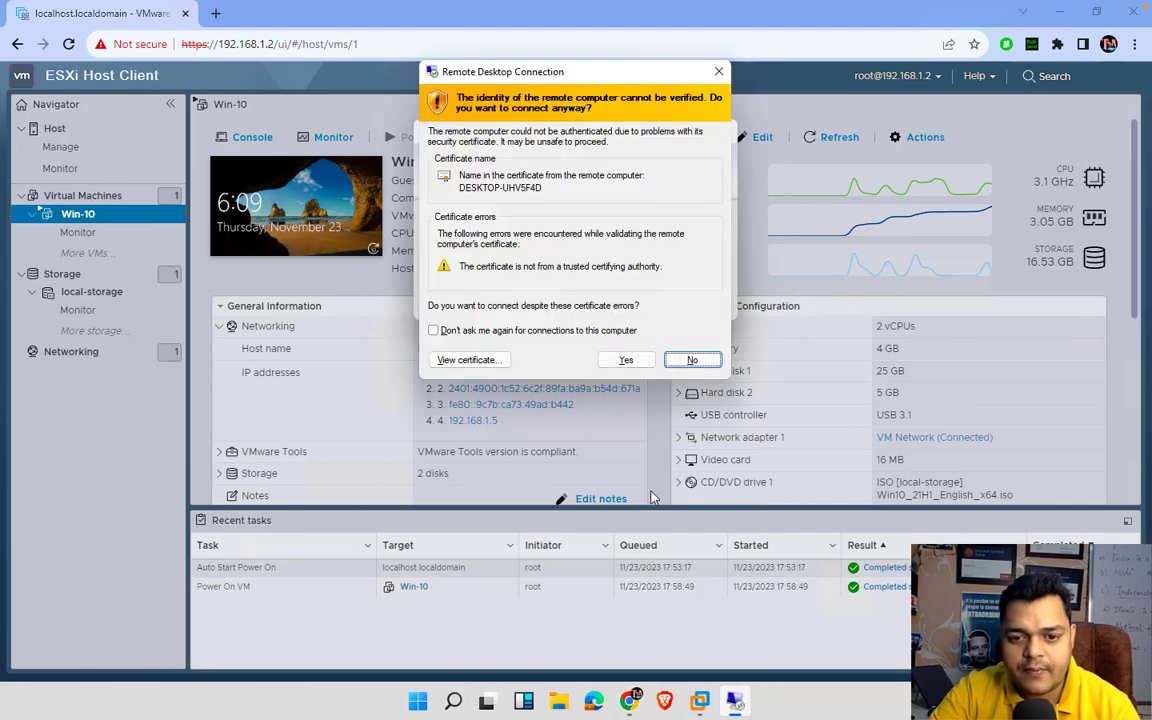
click(627, 359)
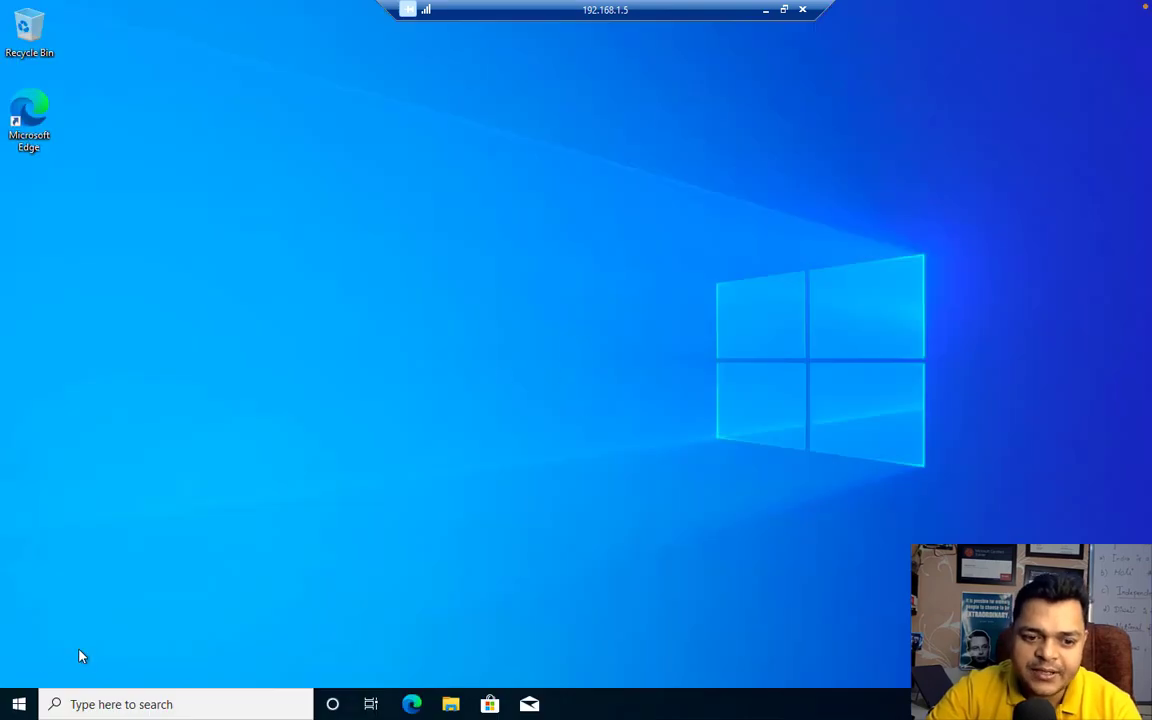
- Open Control Panel on the VM via Run 'control', view by Large icons, then minimize the remote session
right_click(15, 702)
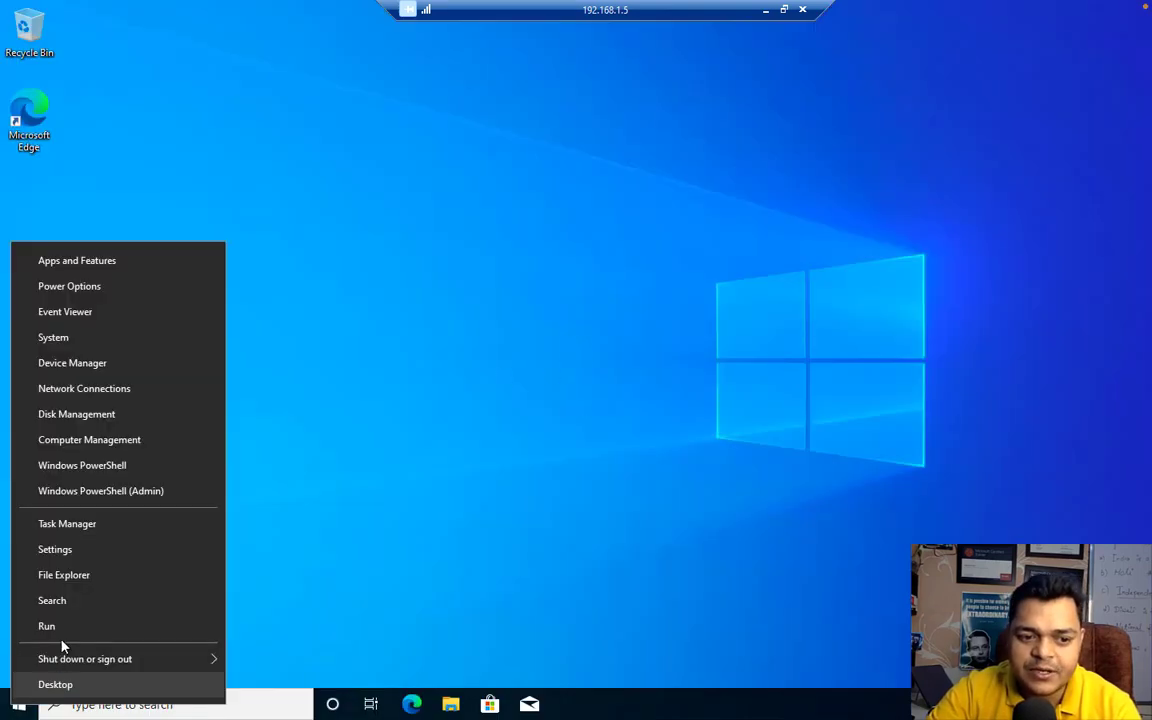
click(67, 625)
text(c)
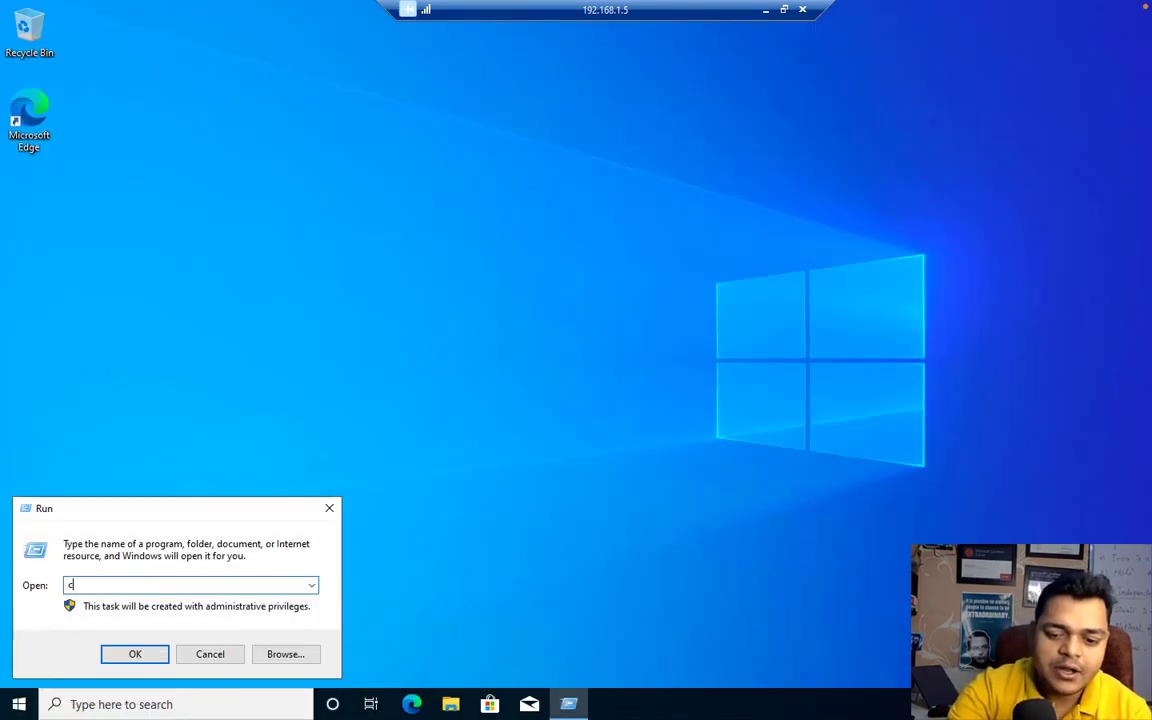
text(ontrol)
key(Return)
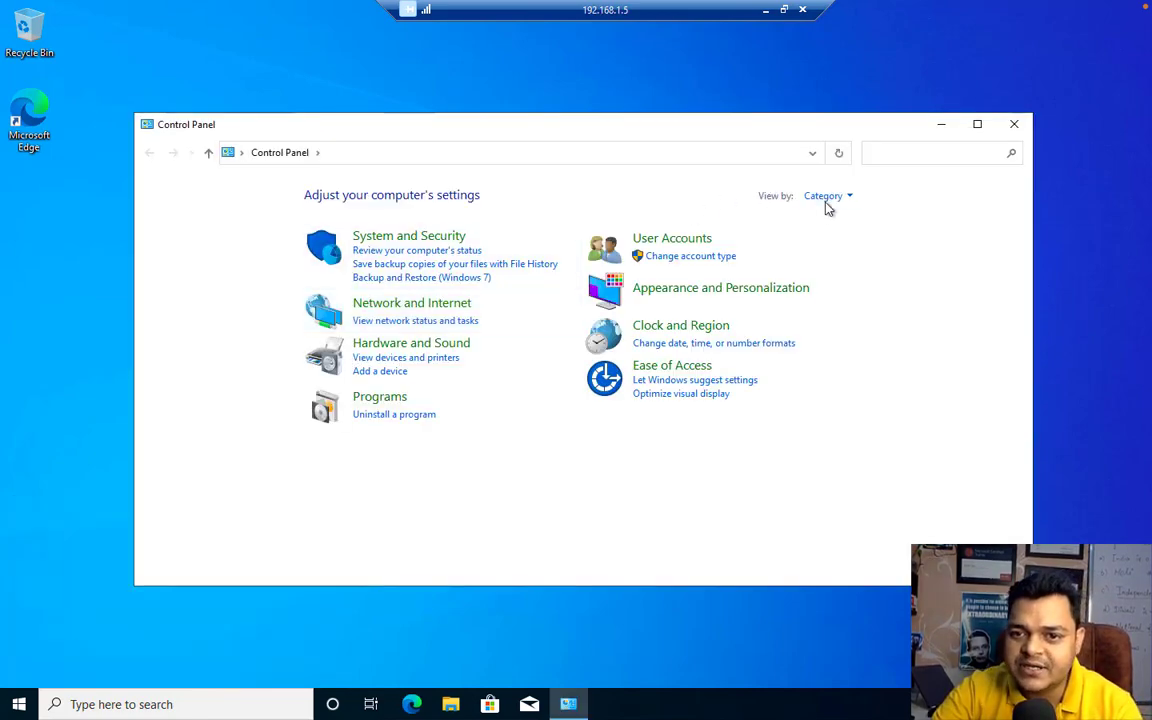
click(824, 197)
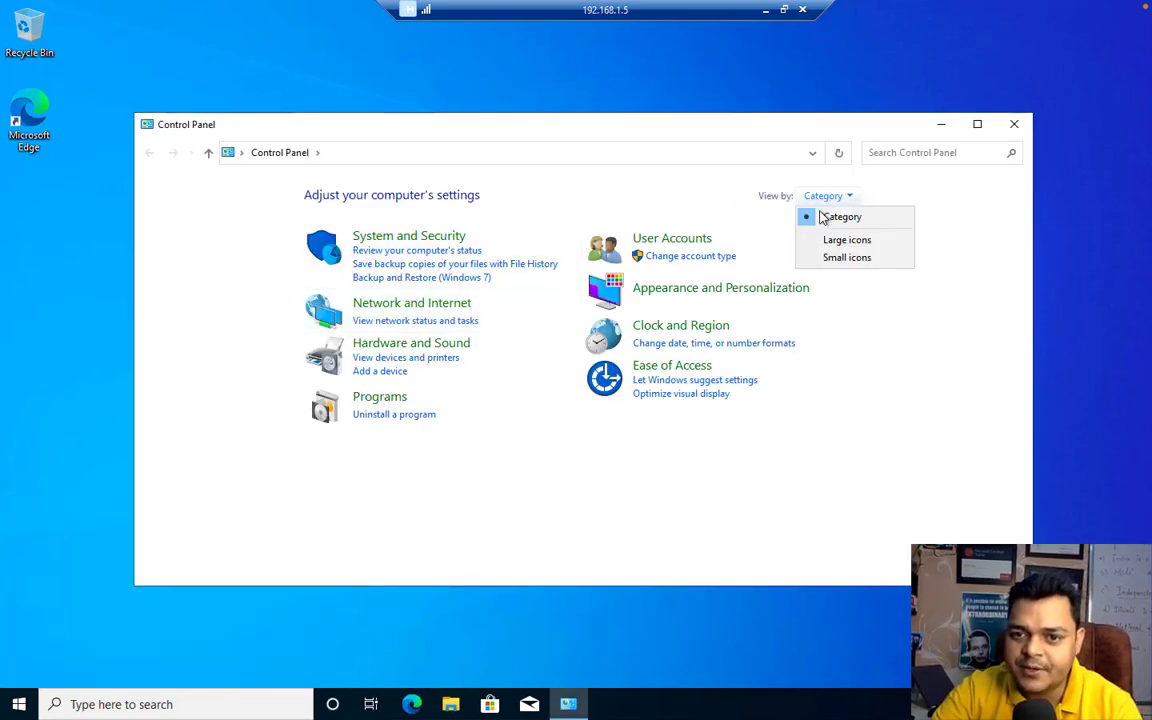
click(840, 240)
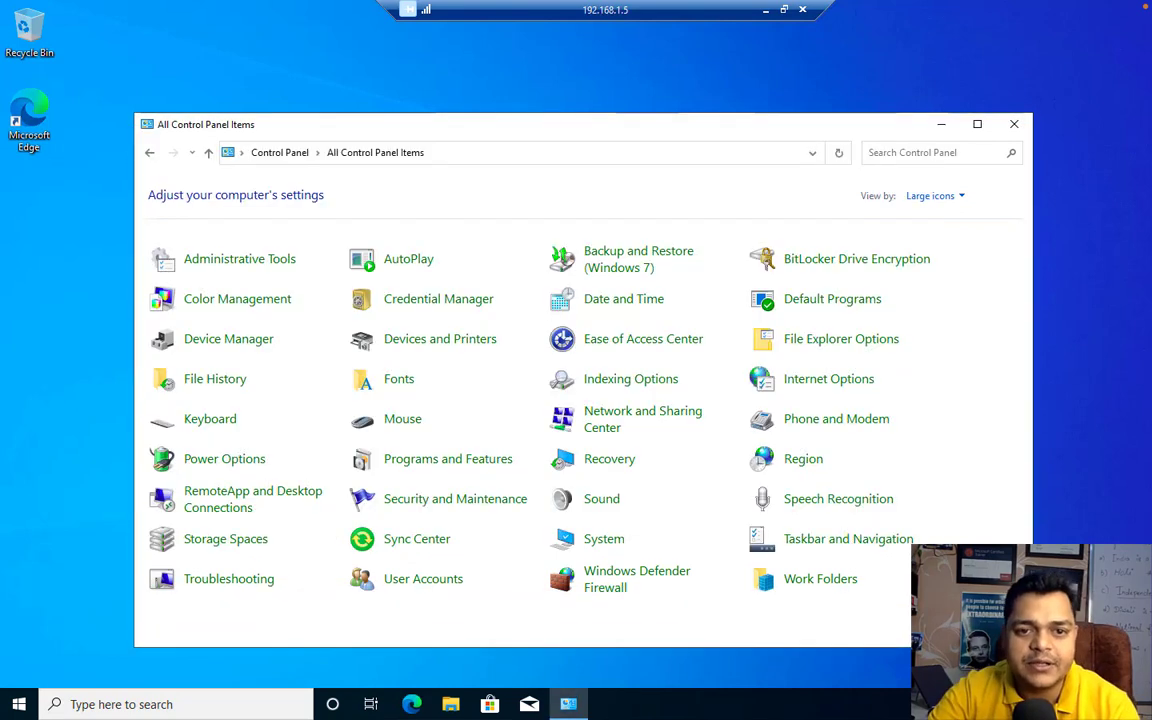
click(765, 10)
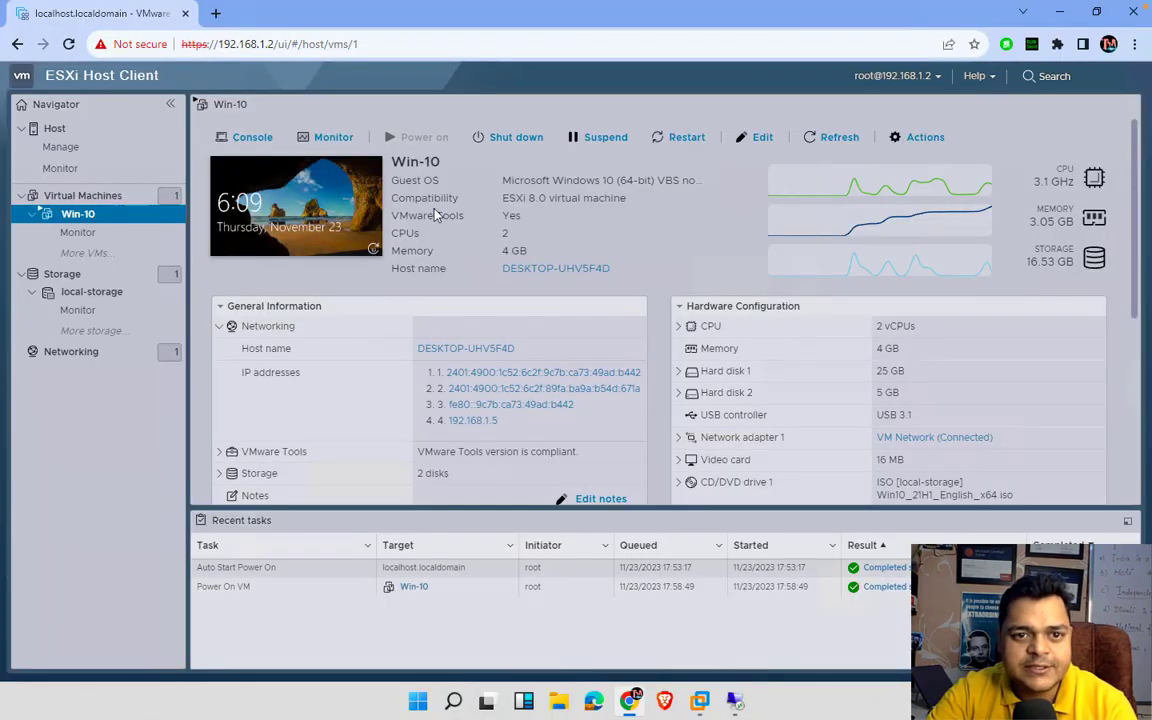
- Open the Win-10 Actions menu to preview Snapshots, then visit the macOS desktop and return to ESXi
click(918, 137)
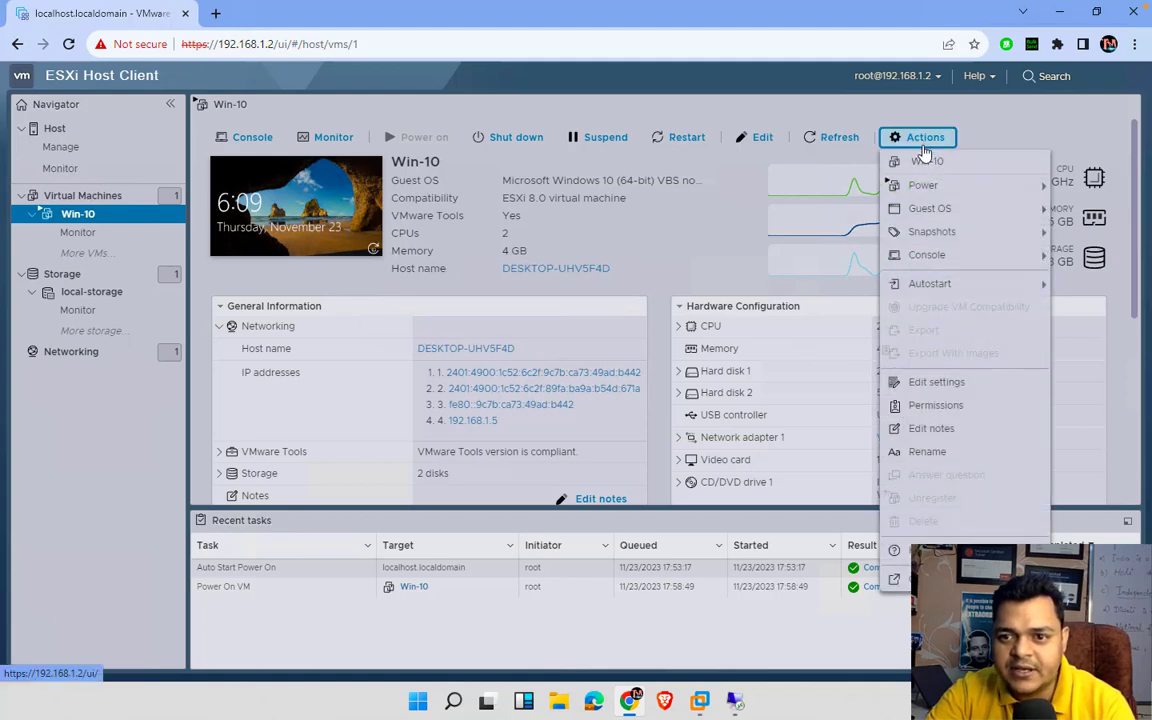
mouse_move(930, 240)
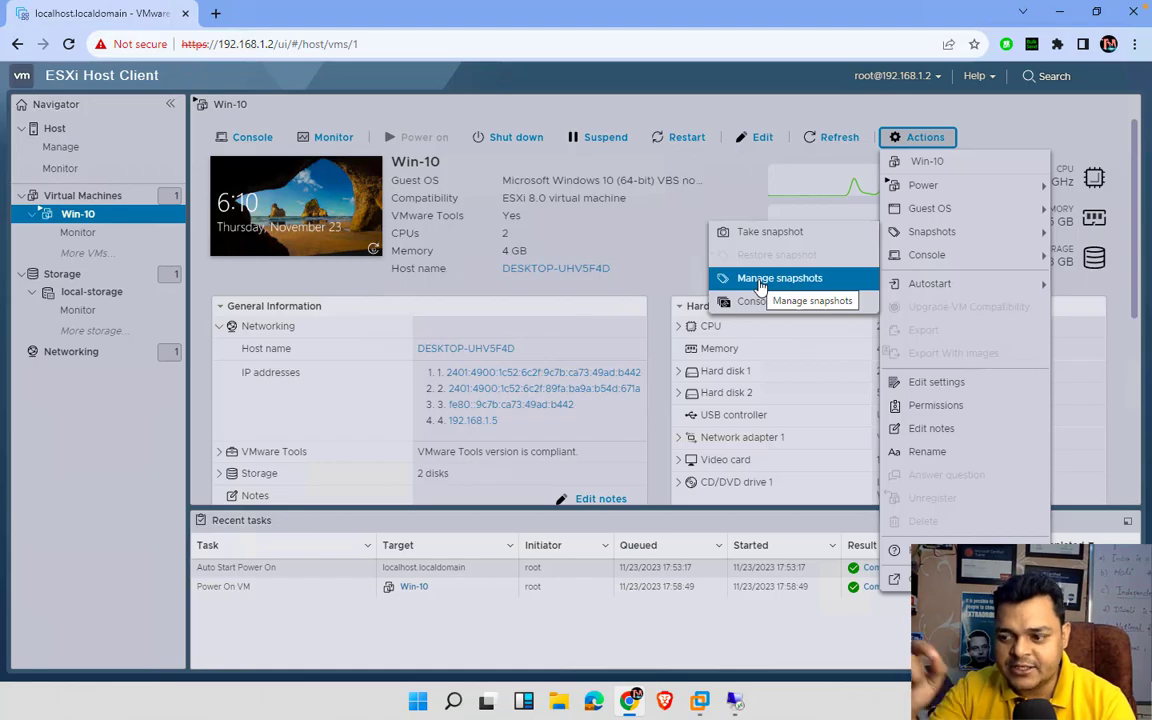
key(ctrl+Left)
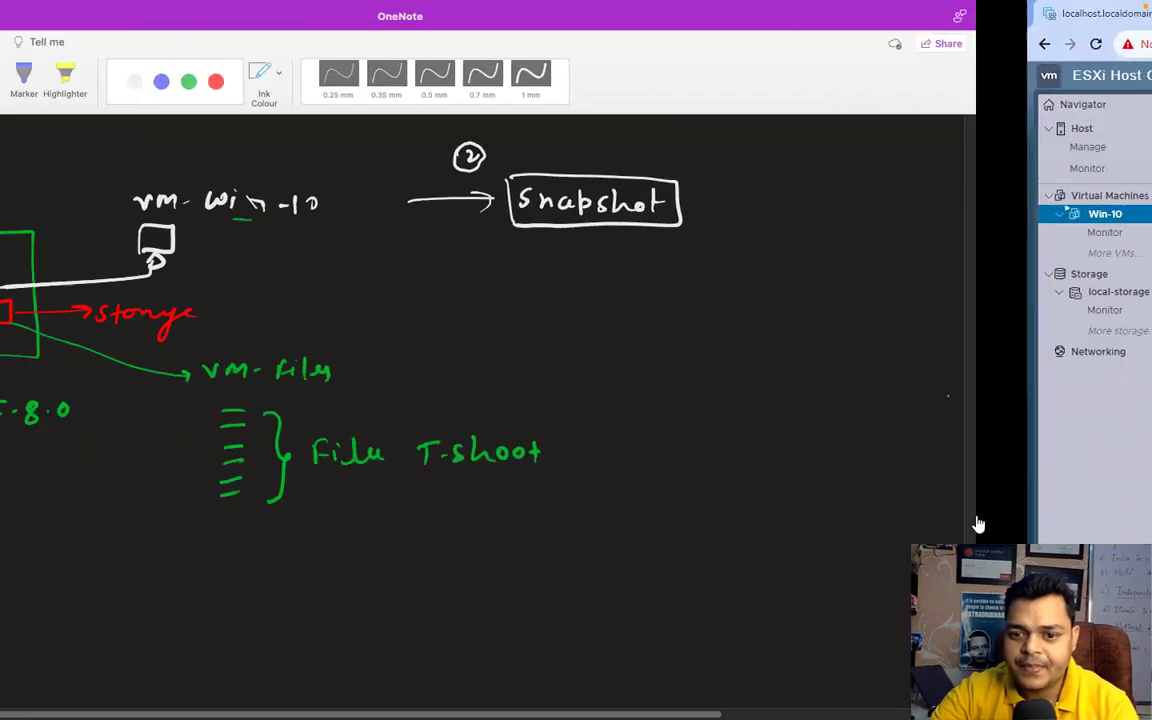
key(ctrl+Left)
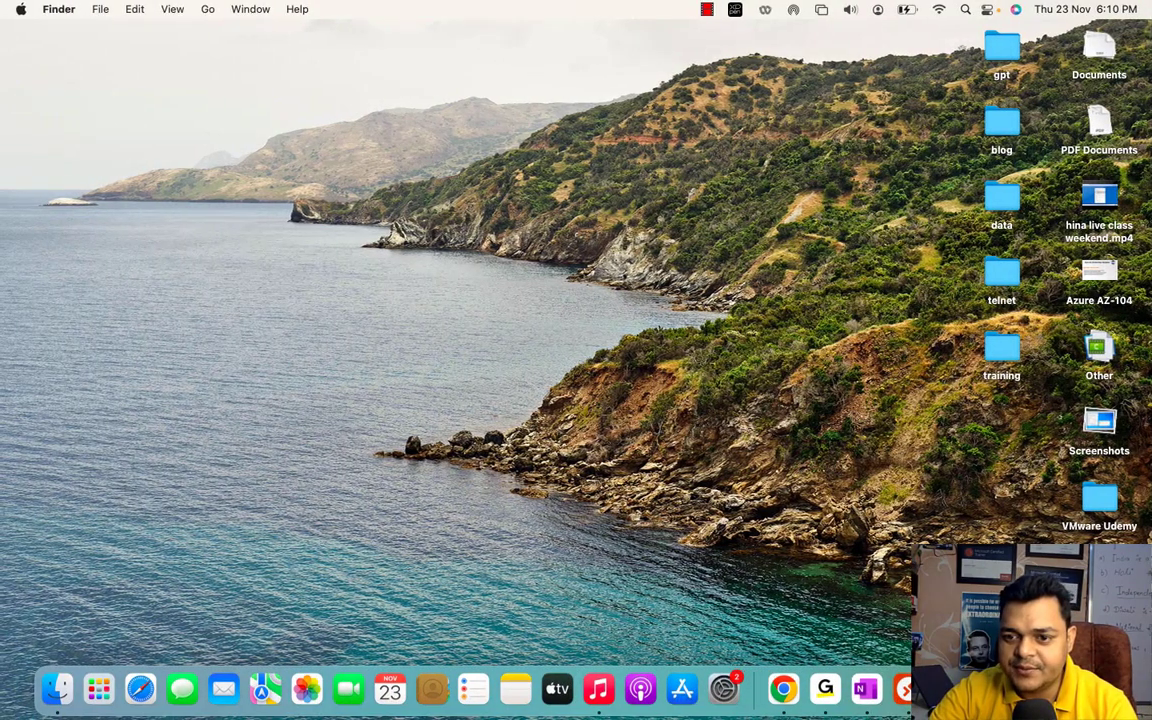
right_click(942, 328)
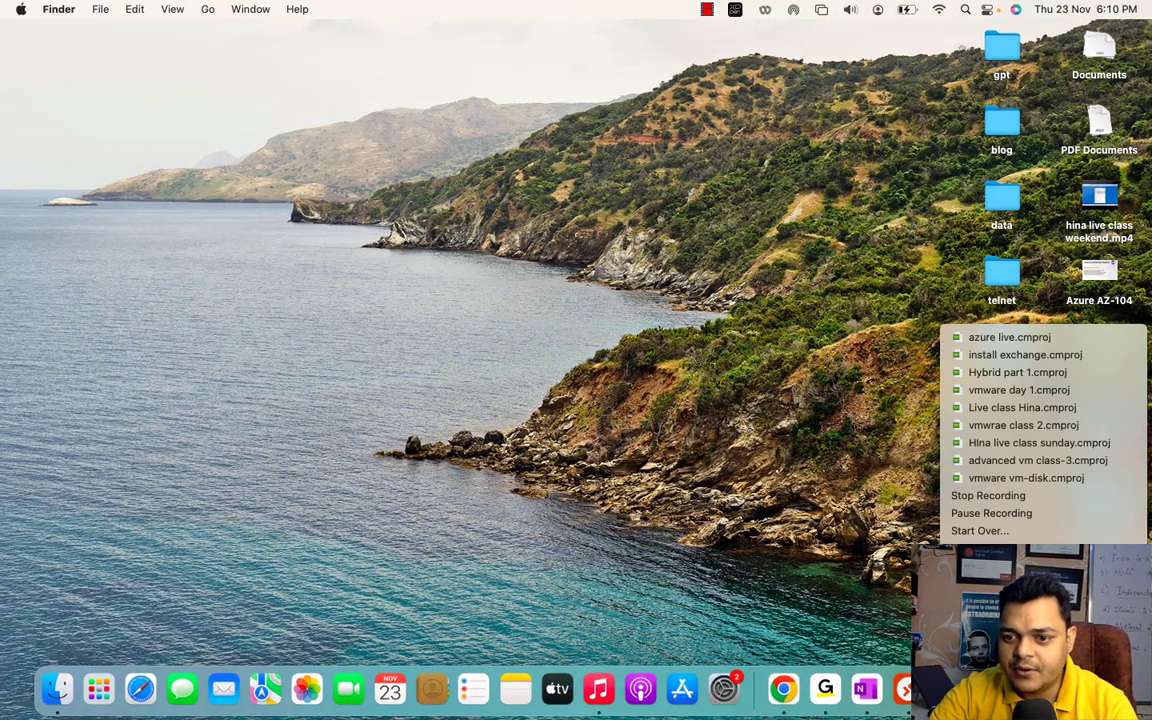
click(1027, 513)
key(ctrl+Right)
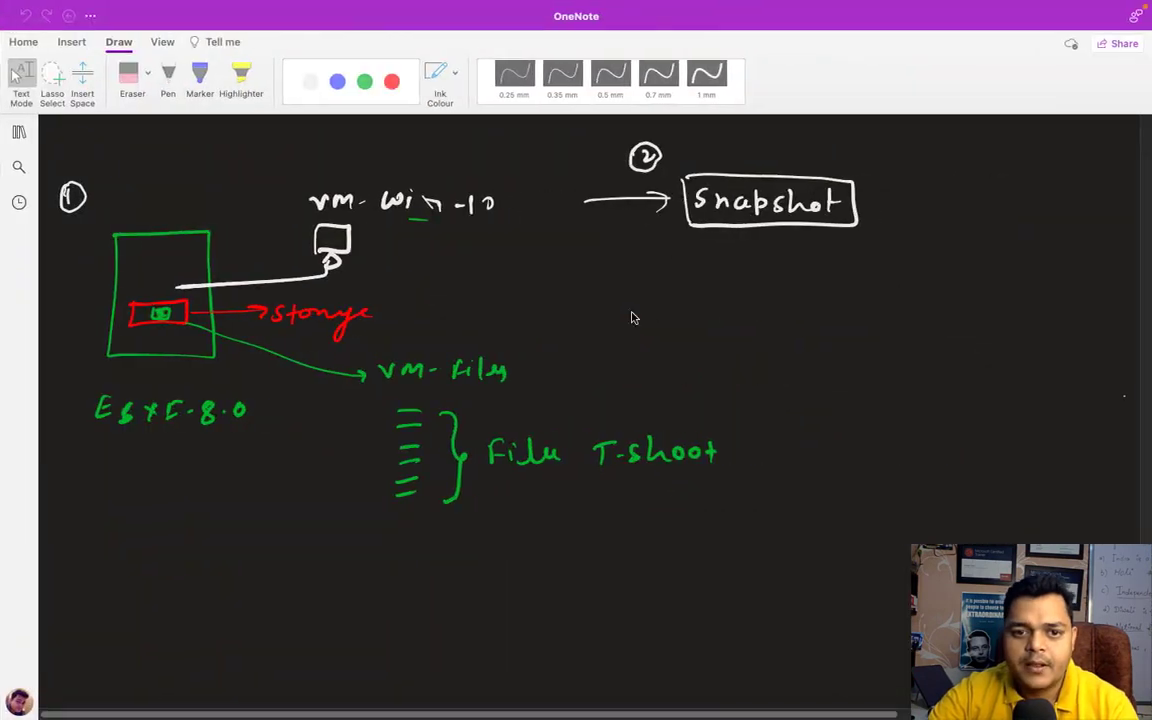
key(ctrl+Right)
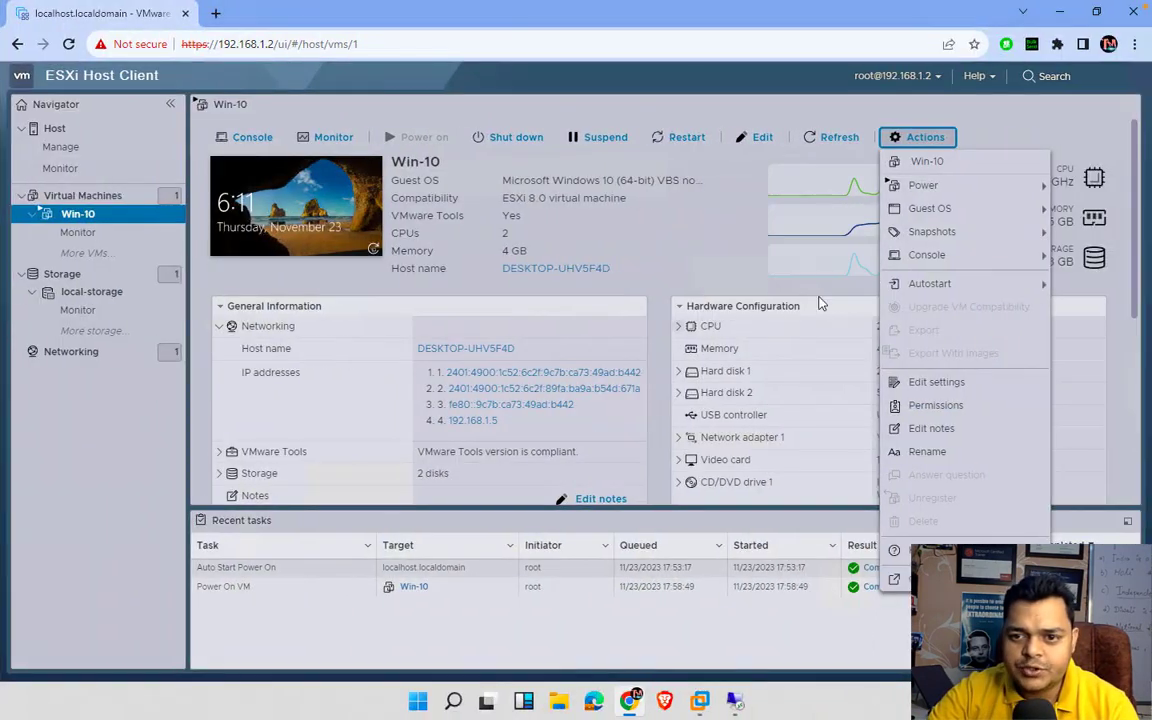
- Take a Win-10 snapshot named 'demo-snap' with memory included, then return to the remote session
mouse_move(925, 232)
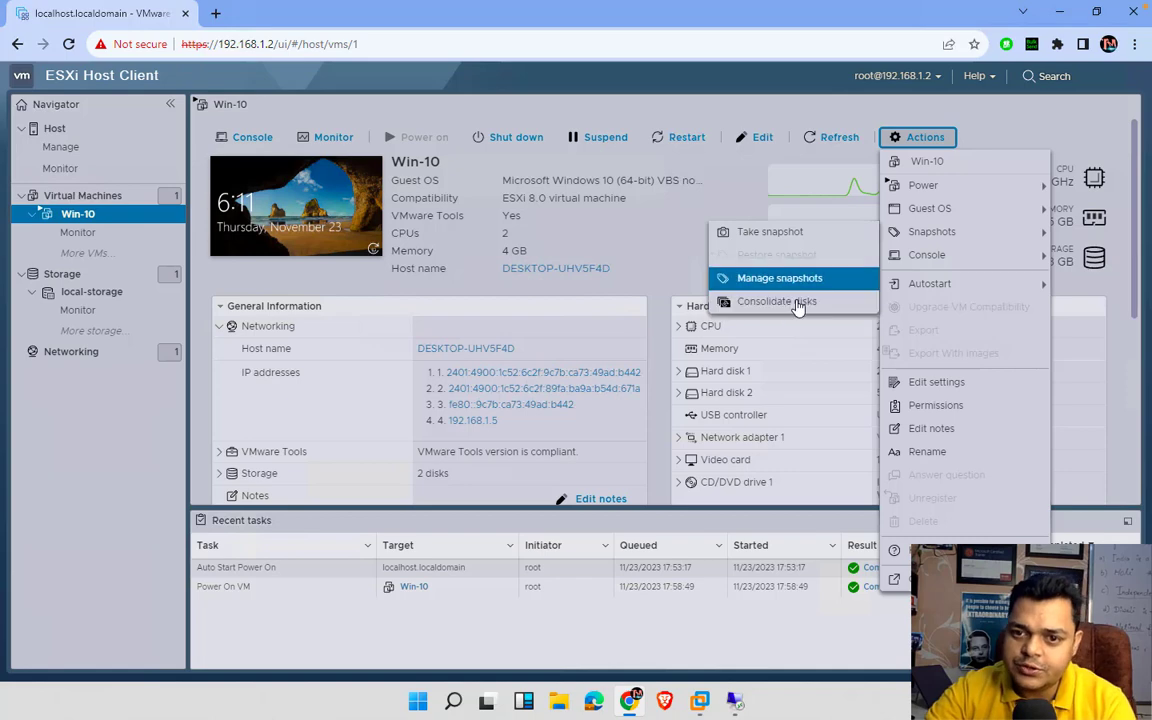
click(776, 233)
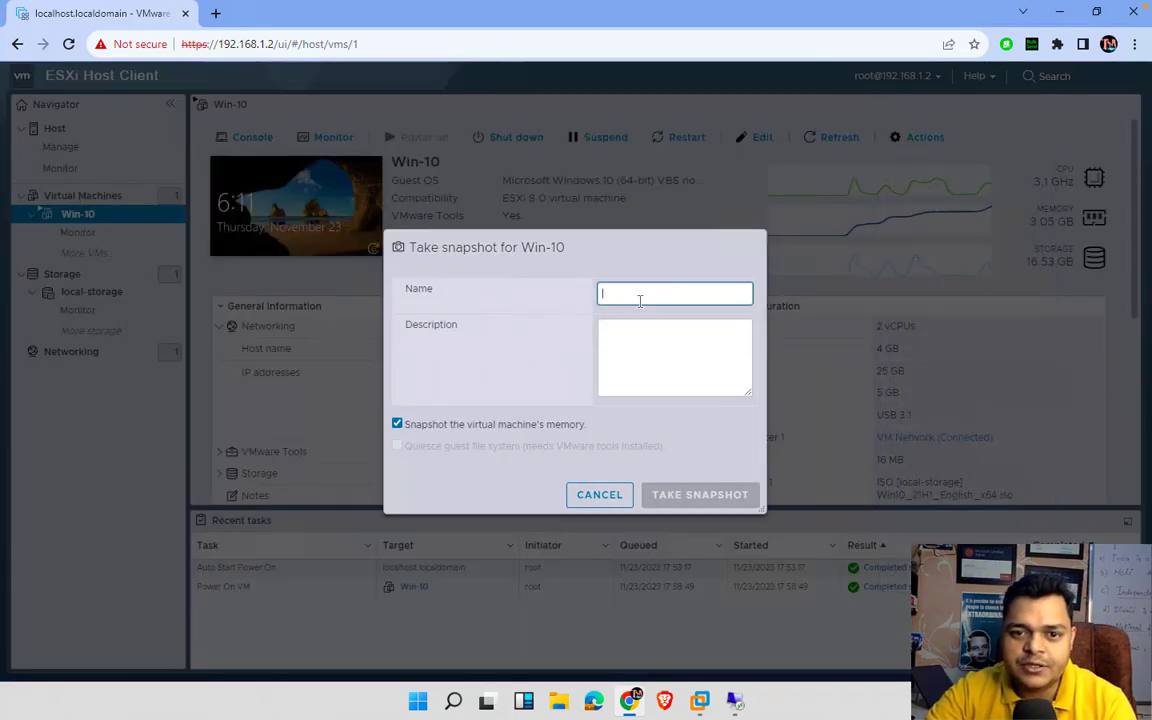
text(te)
key(BackSpace)
key(BackSpace)
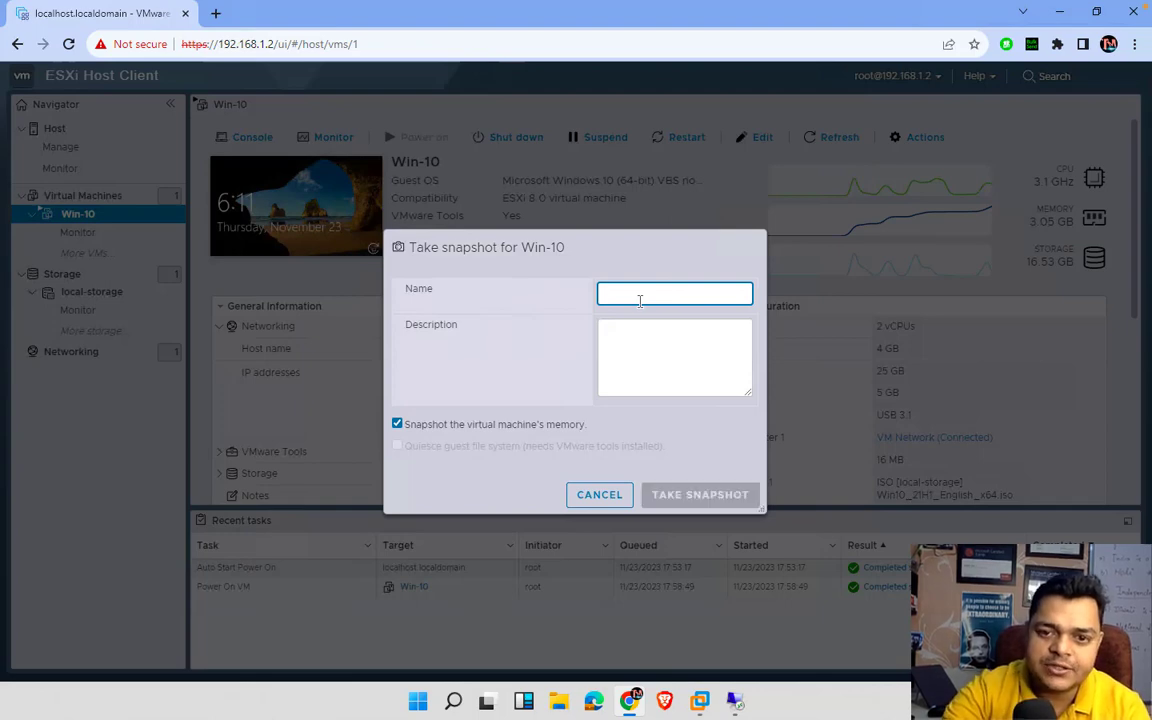
text(demo-)
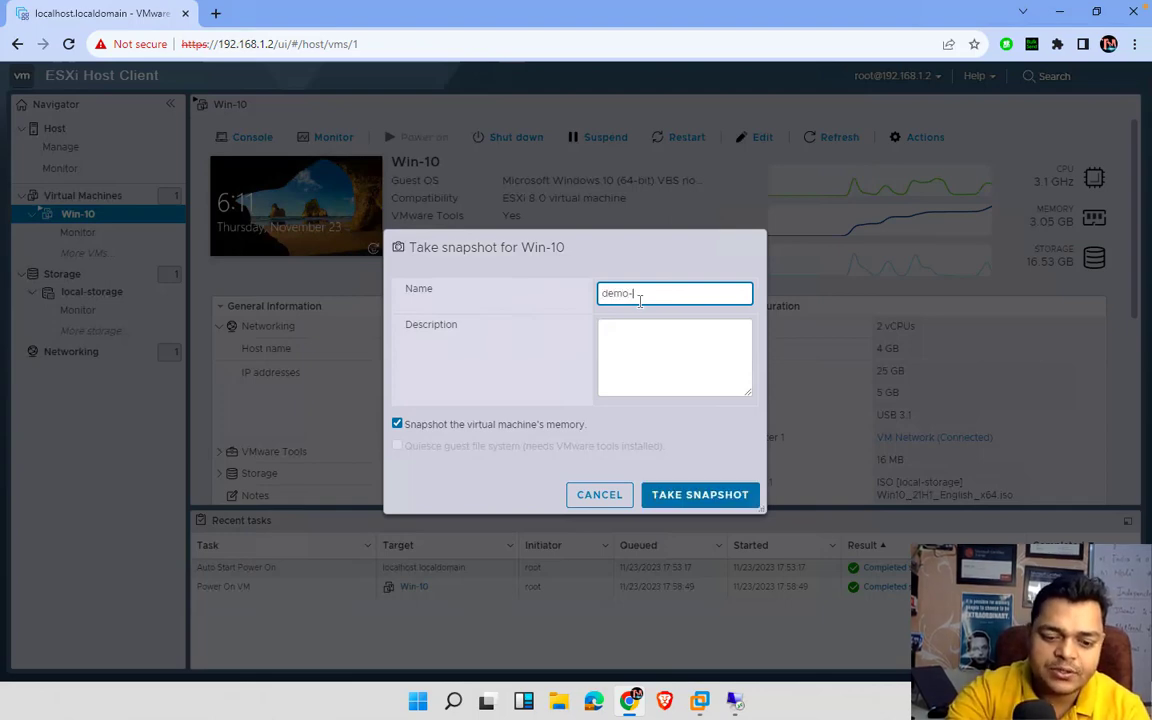
text(sb)
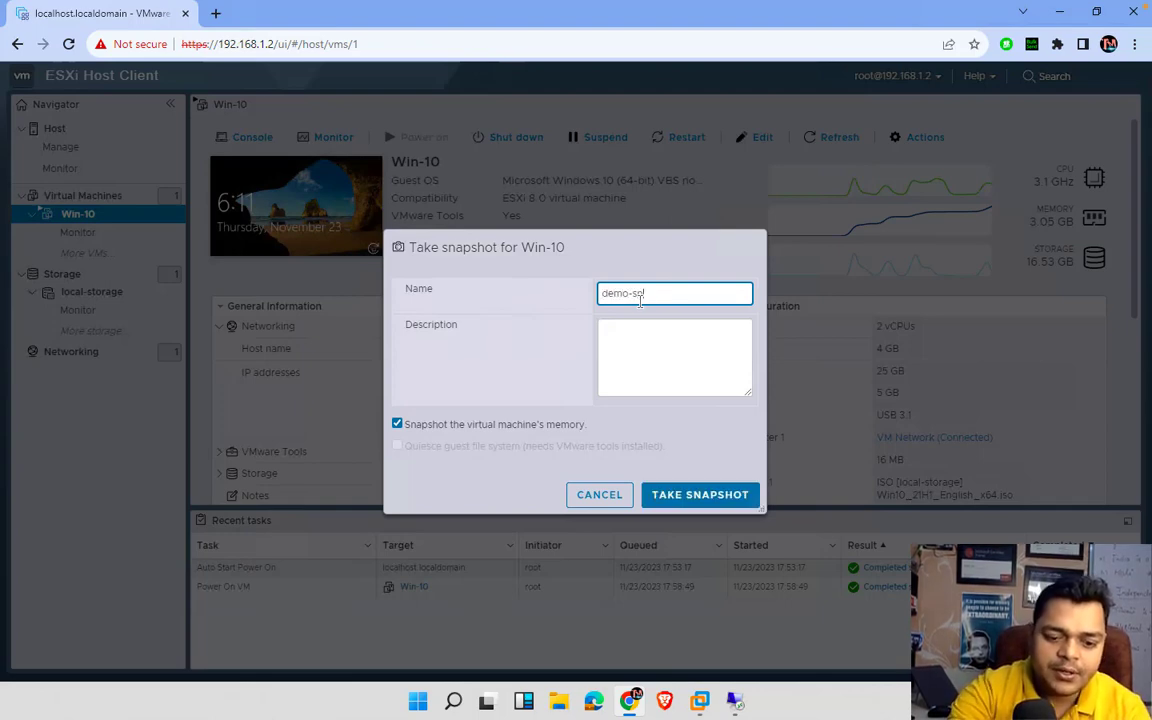
text(ap)
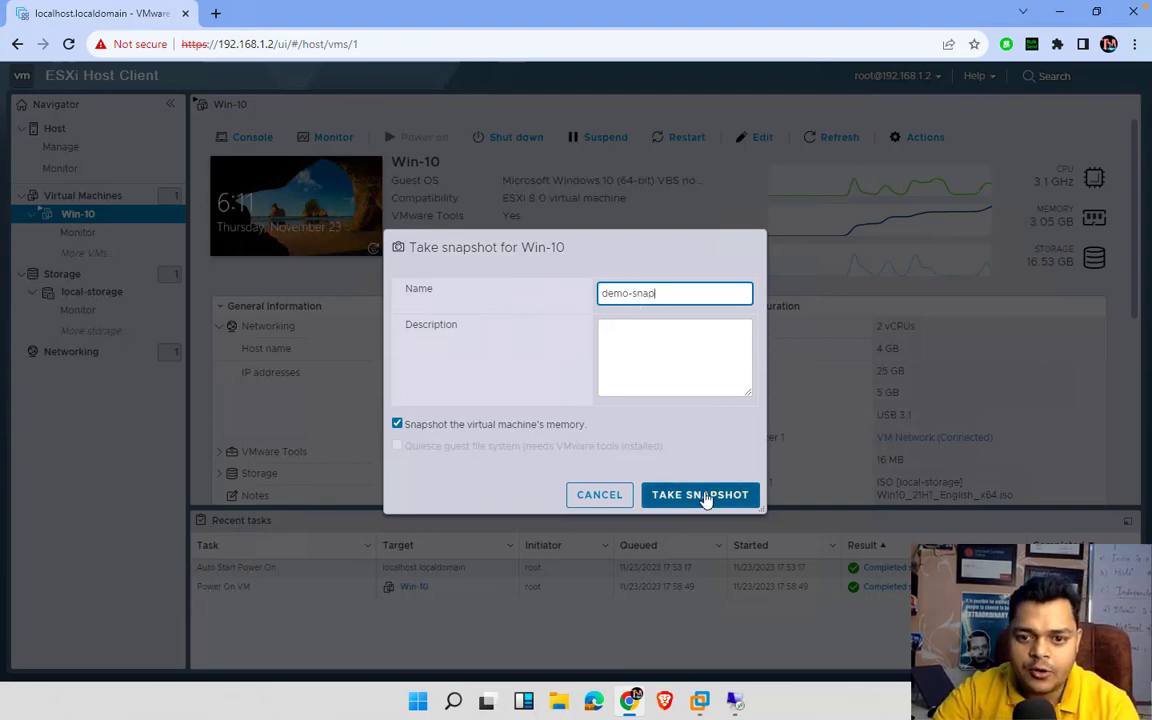
click(703, 495)
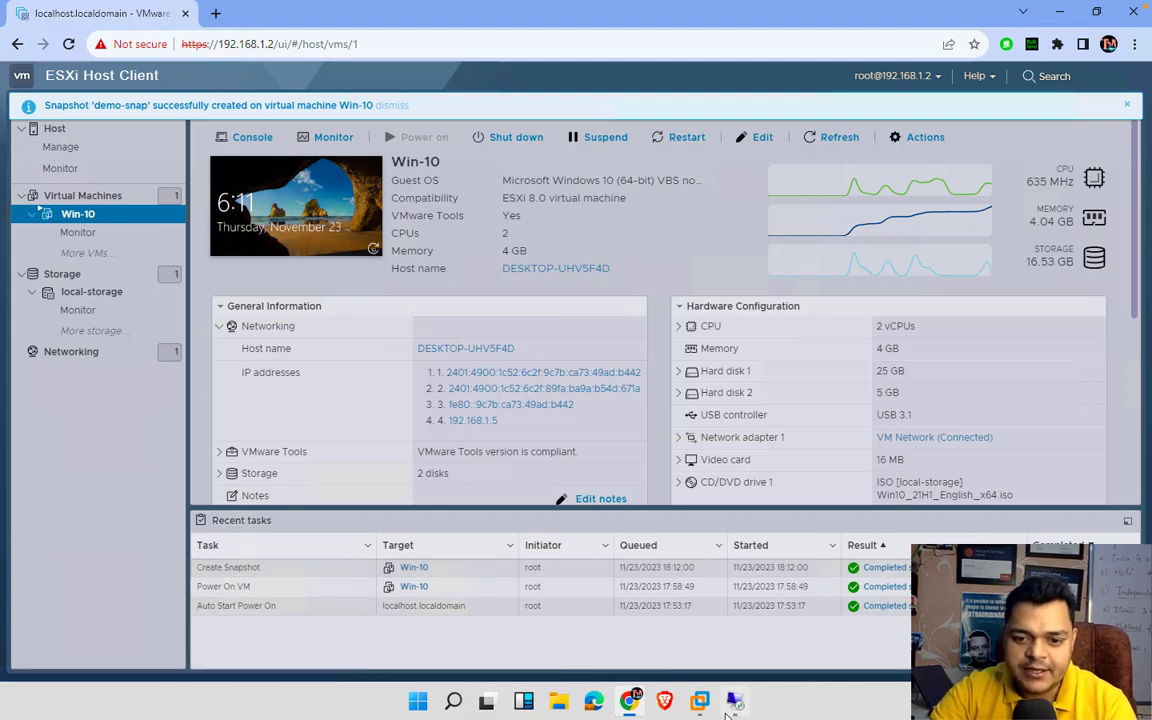
click(735, 700)
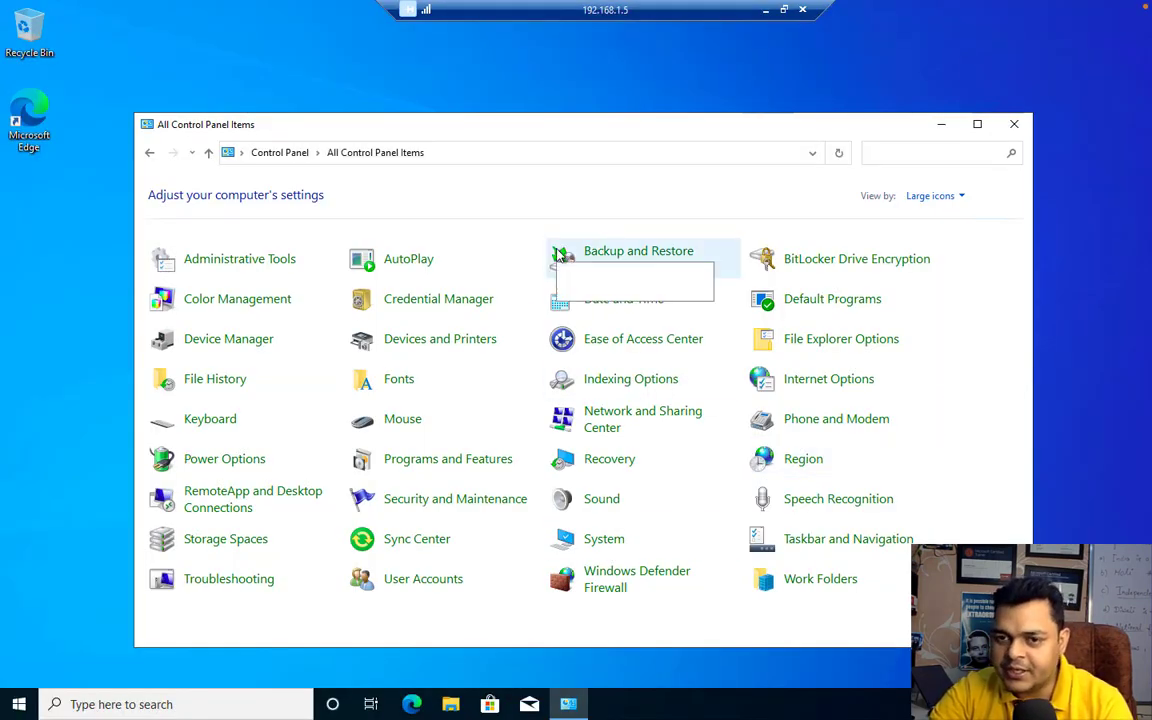
- Switch to the macOS desktop and back, then minimize the remote Windows session
key(ctrl+Left)
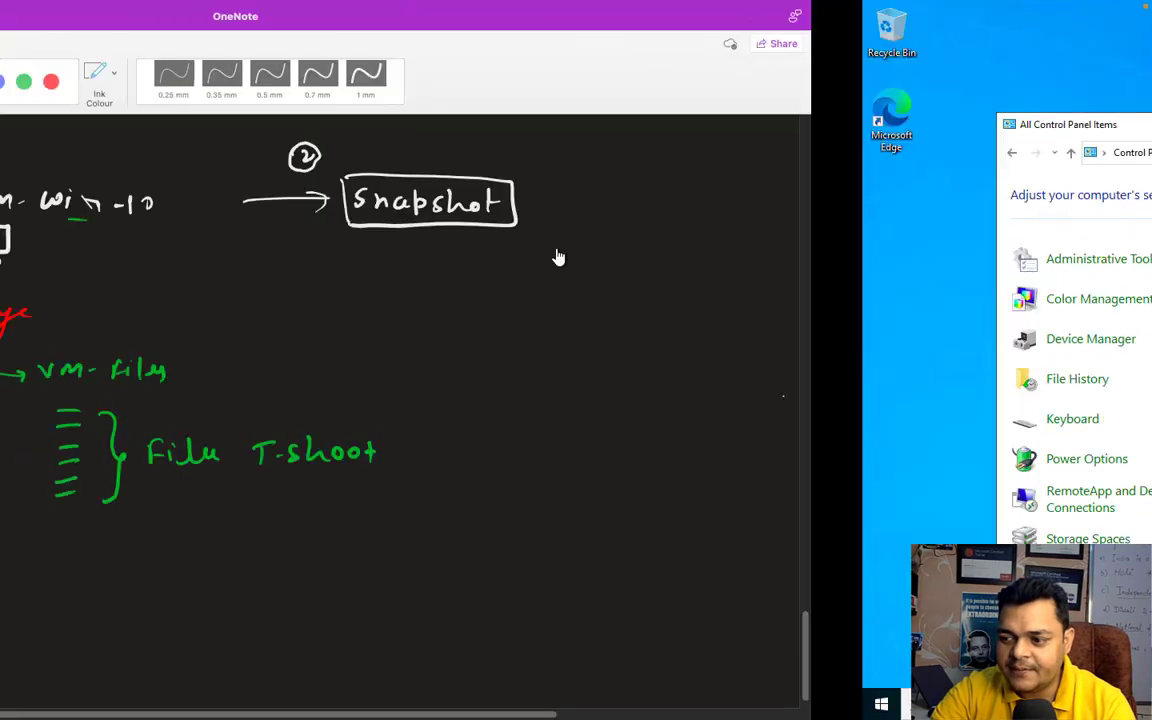
key(ctrl+Left)
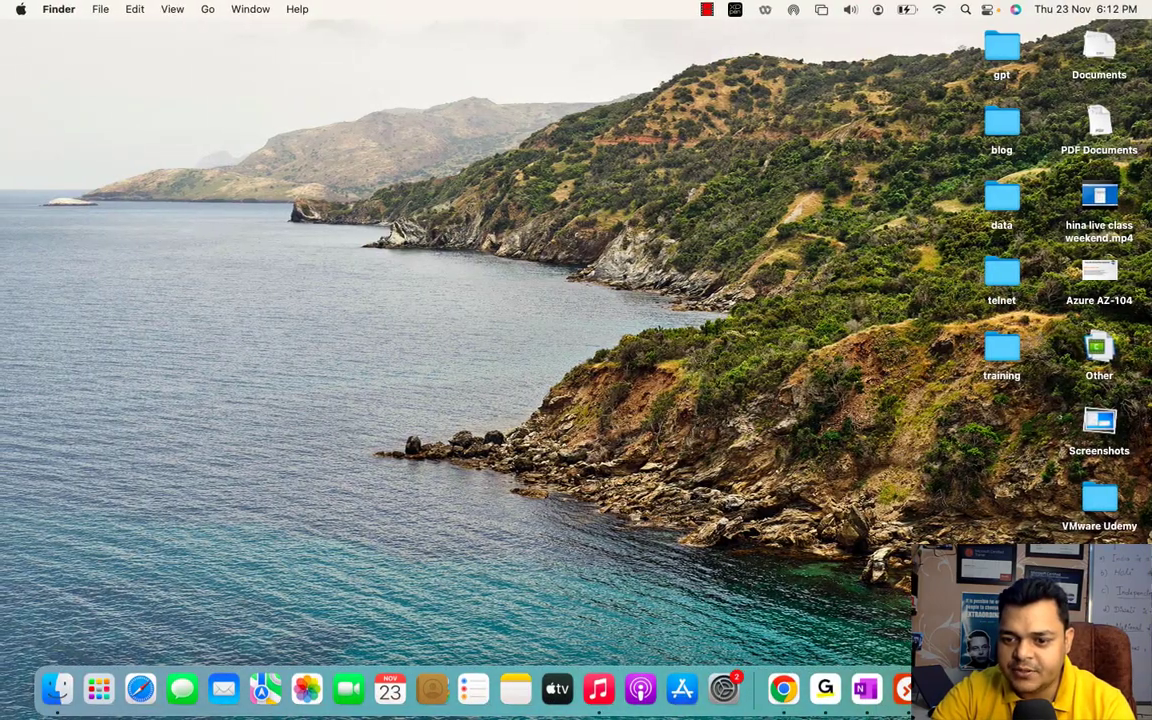
click(990, 509)
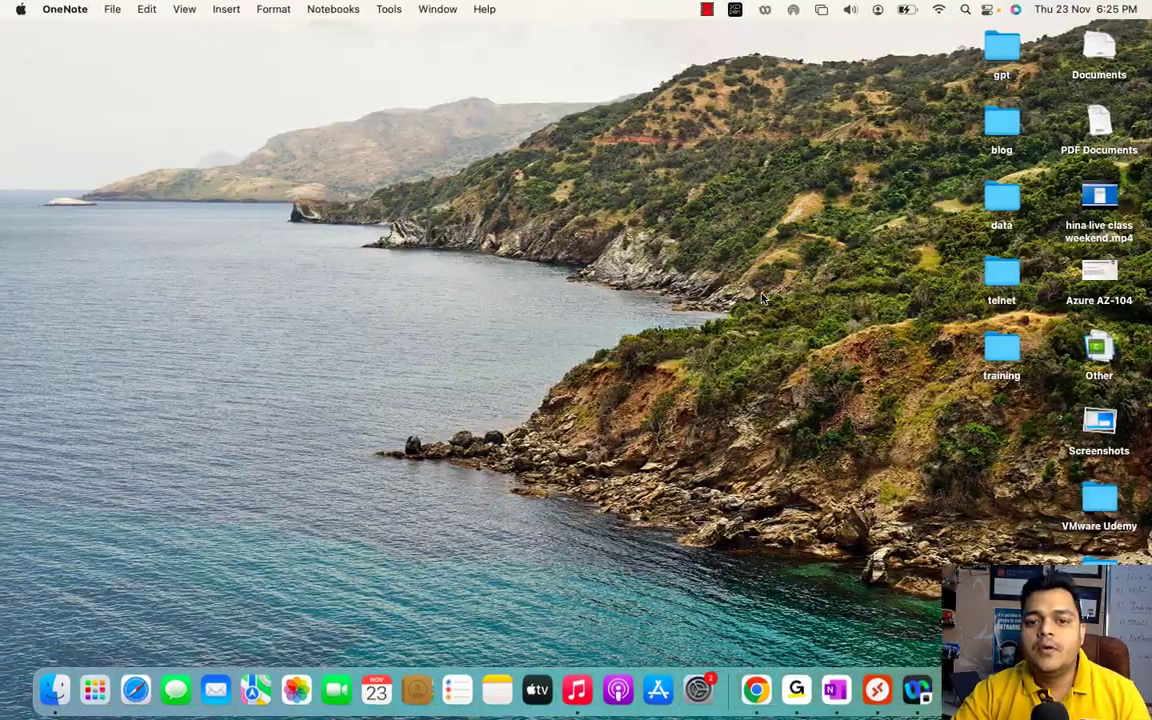
key(ctrl+Right)
key(ctrl+Right)
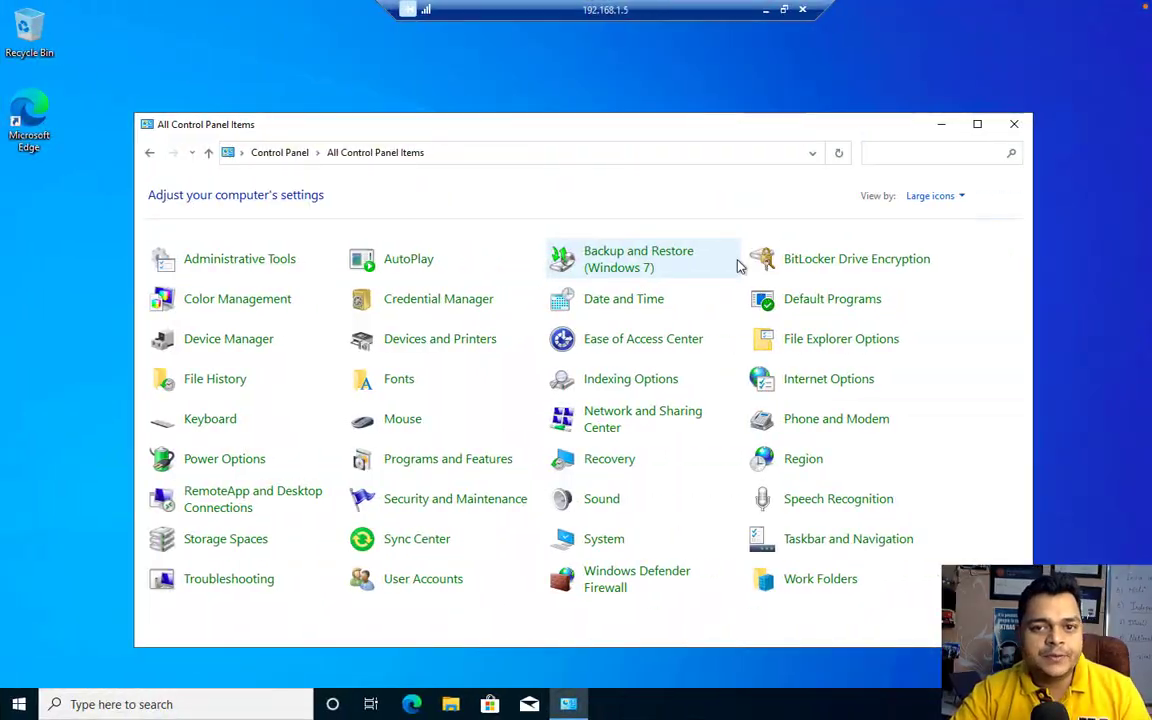
click(765, 9)
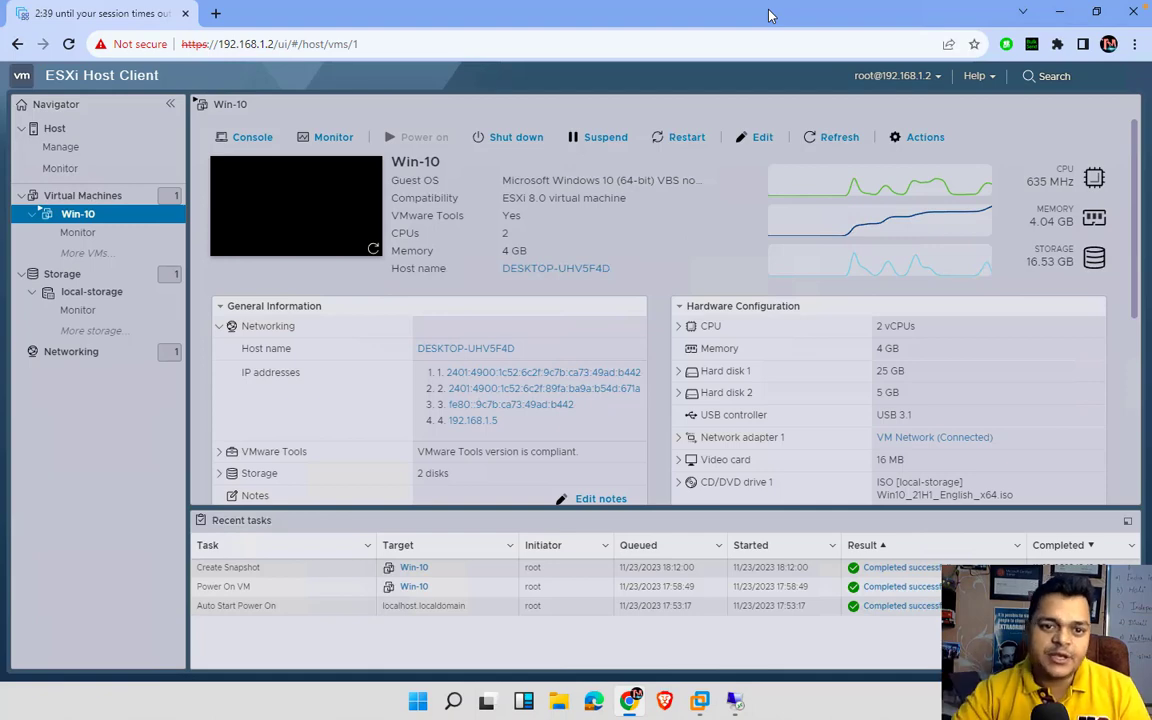
- Open the Win-10 console, close Control Panel, and minimize the remote desktop session
click(326, 199)
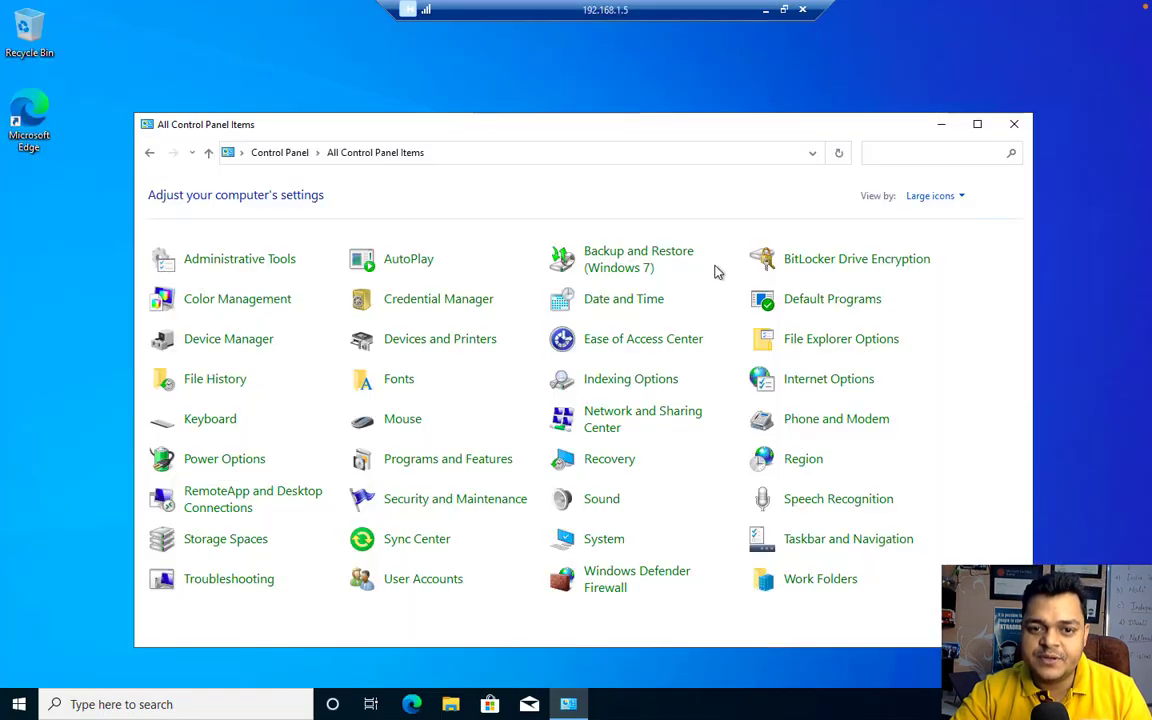
click(1015, 125)
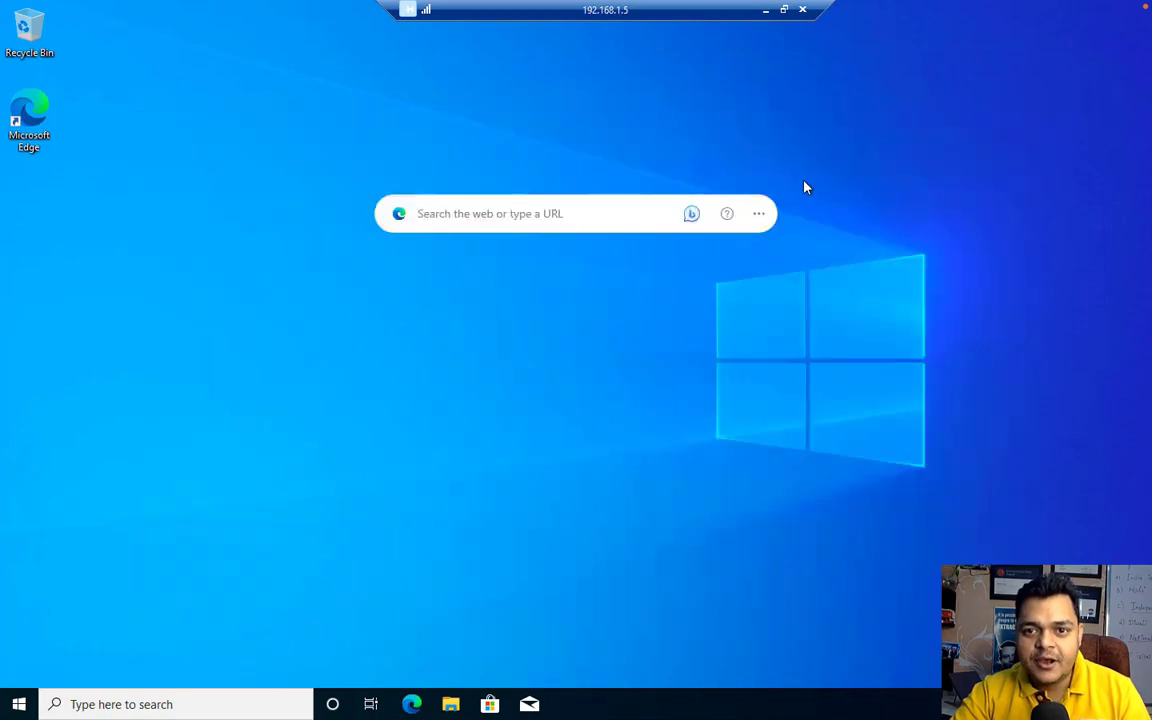
click(765, 9)
- Power off Win-10 through Actions > Power > Power off, confirm, and close the console
click(678, 121)
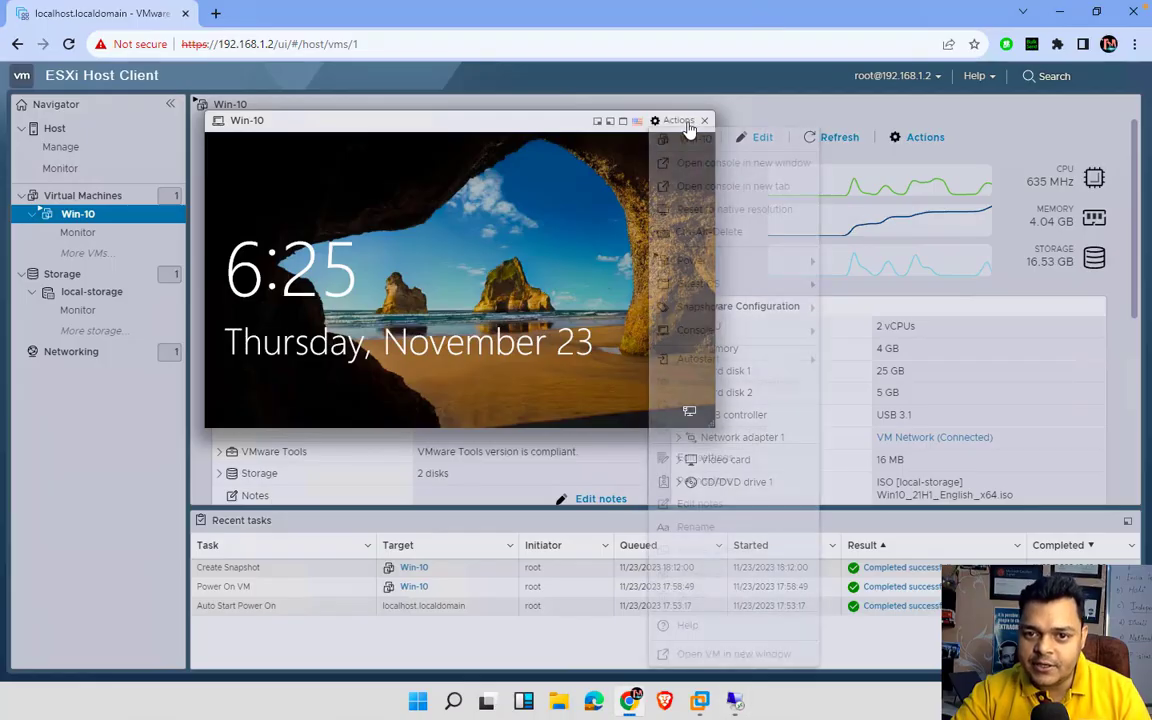
mouse_move(715, 263)
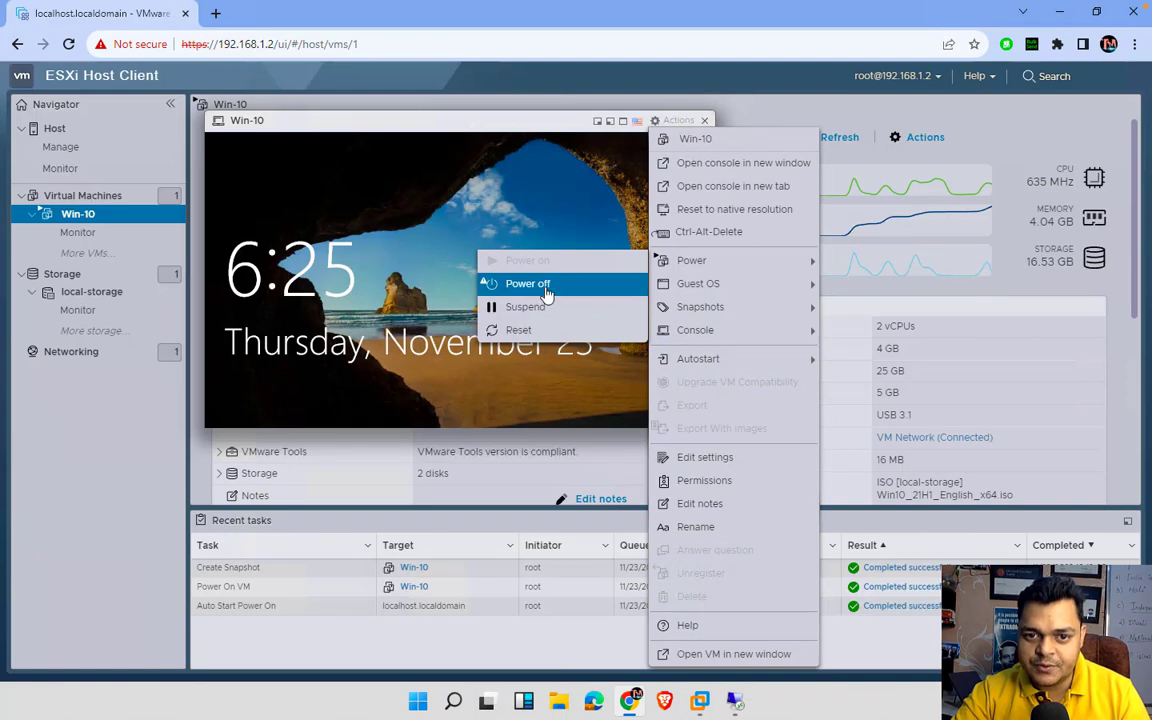
click(608, 283)
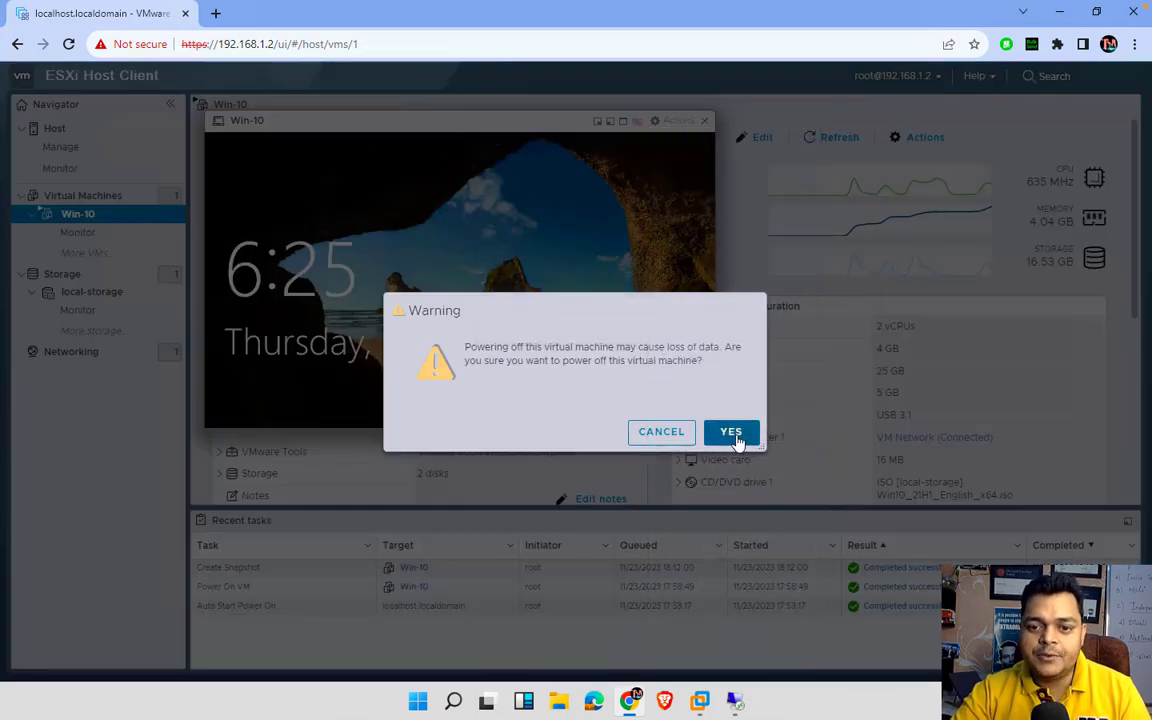
click(745, 446)
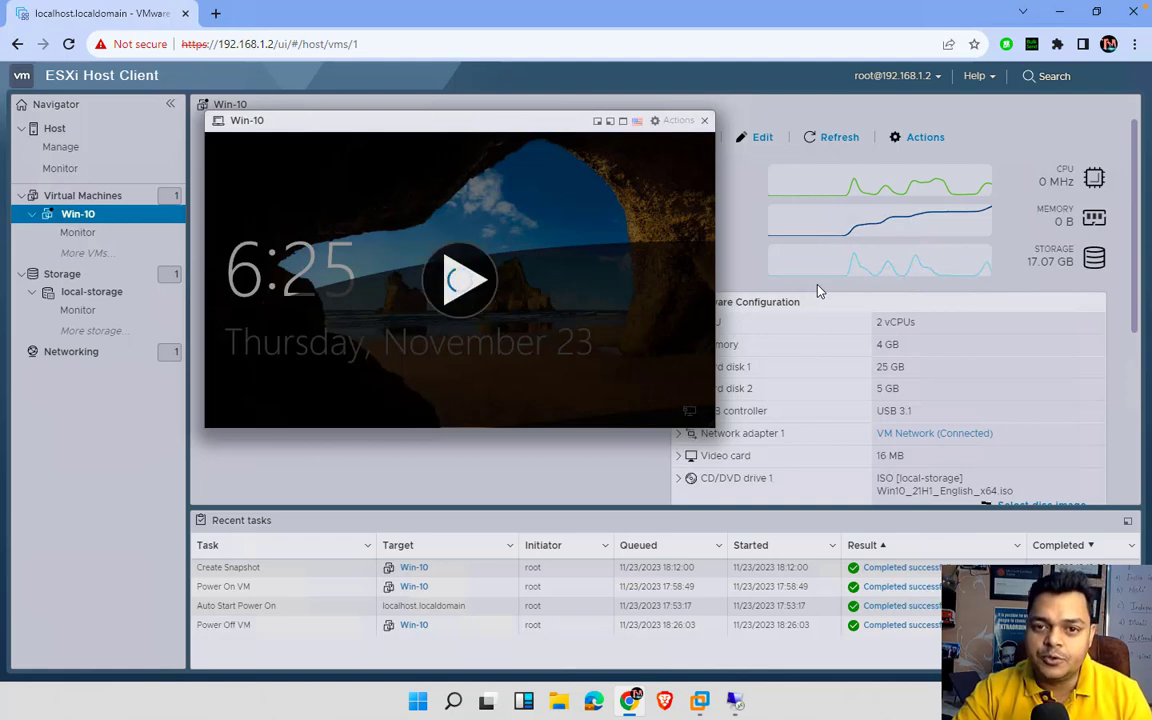
click(704, 121)
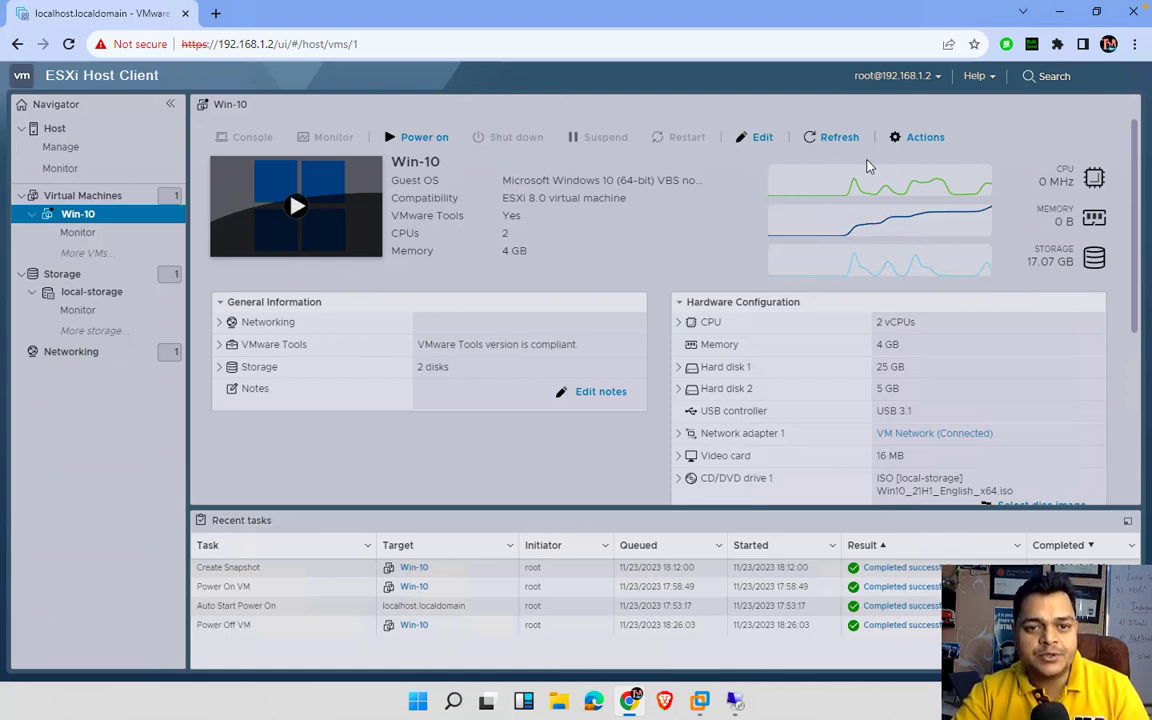
- Revert Win-10 to its latest snapshot via Actions > Snapshots > Restore snapshot, confirming the restore
click(921, 139)
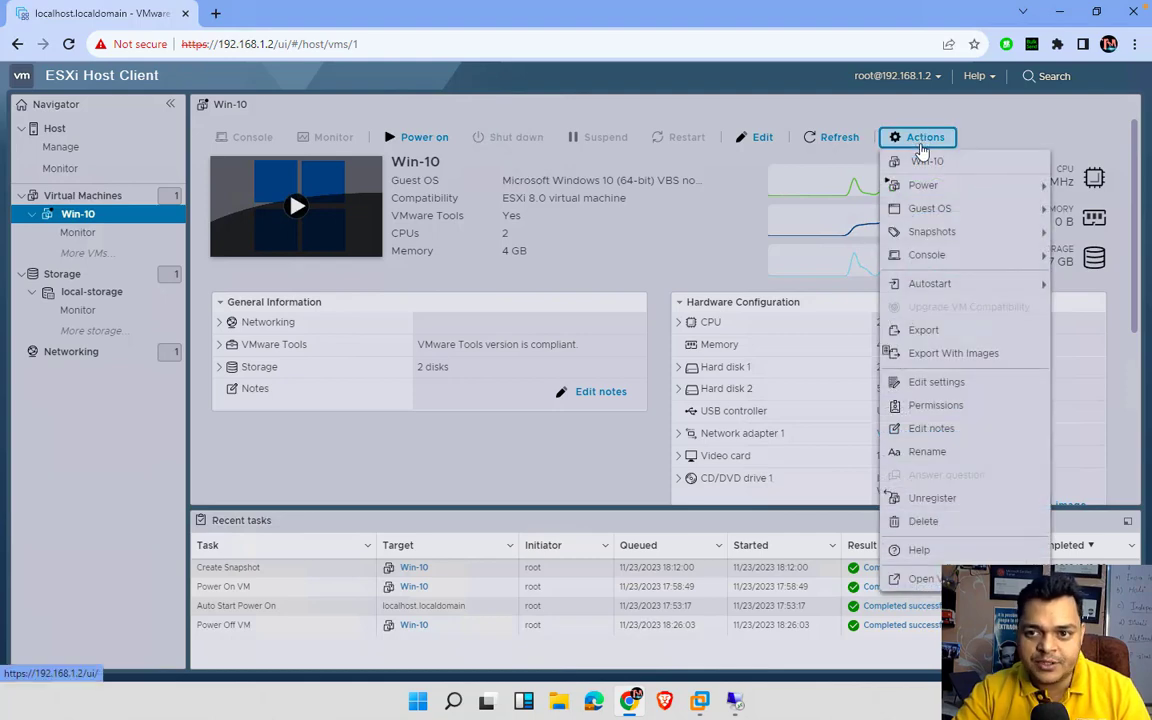
mouse_move(913, 241)
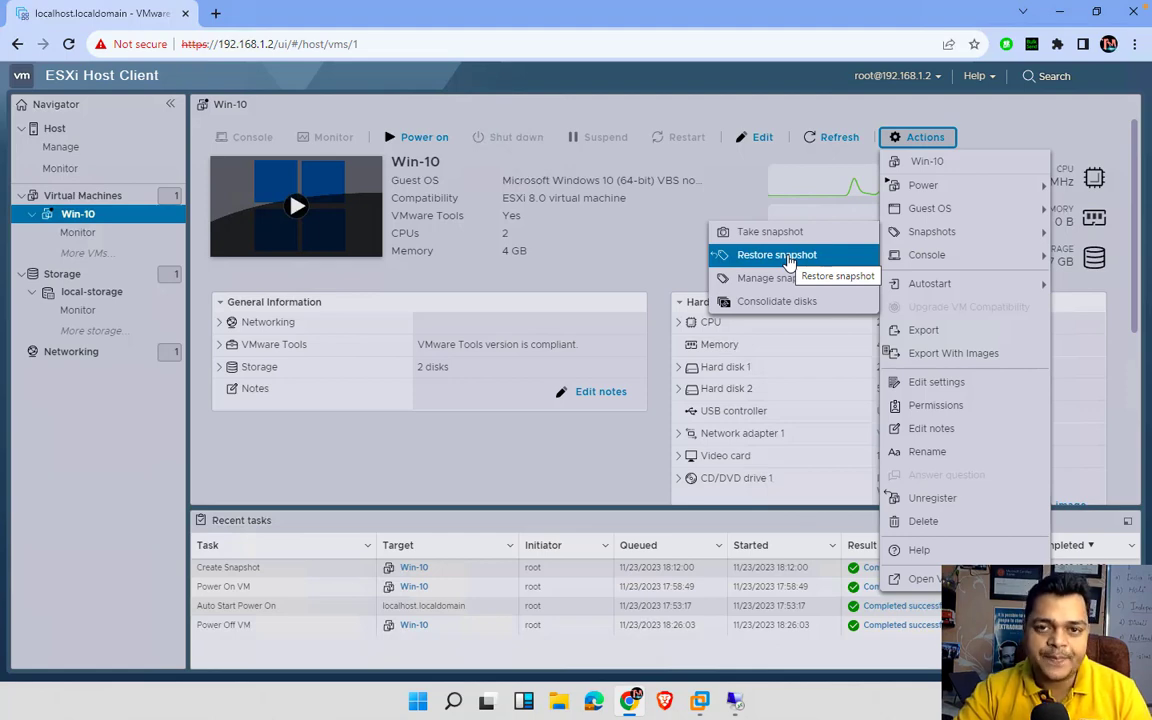
click(789, 258)
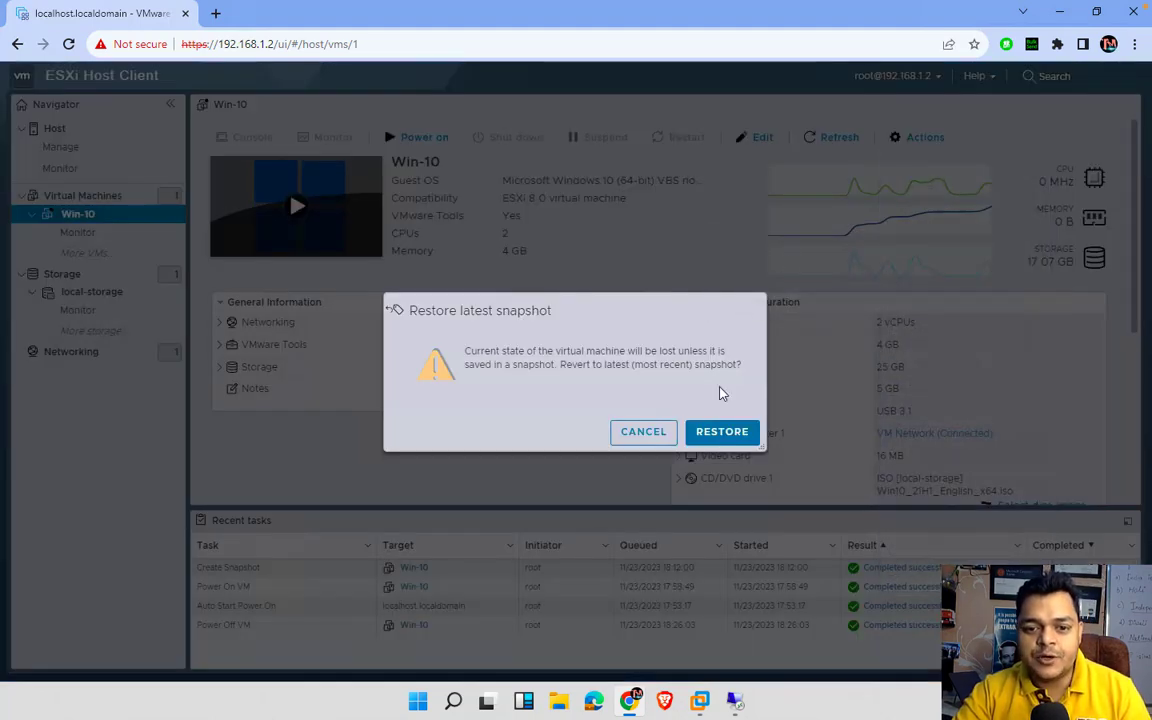
click(718, 442)
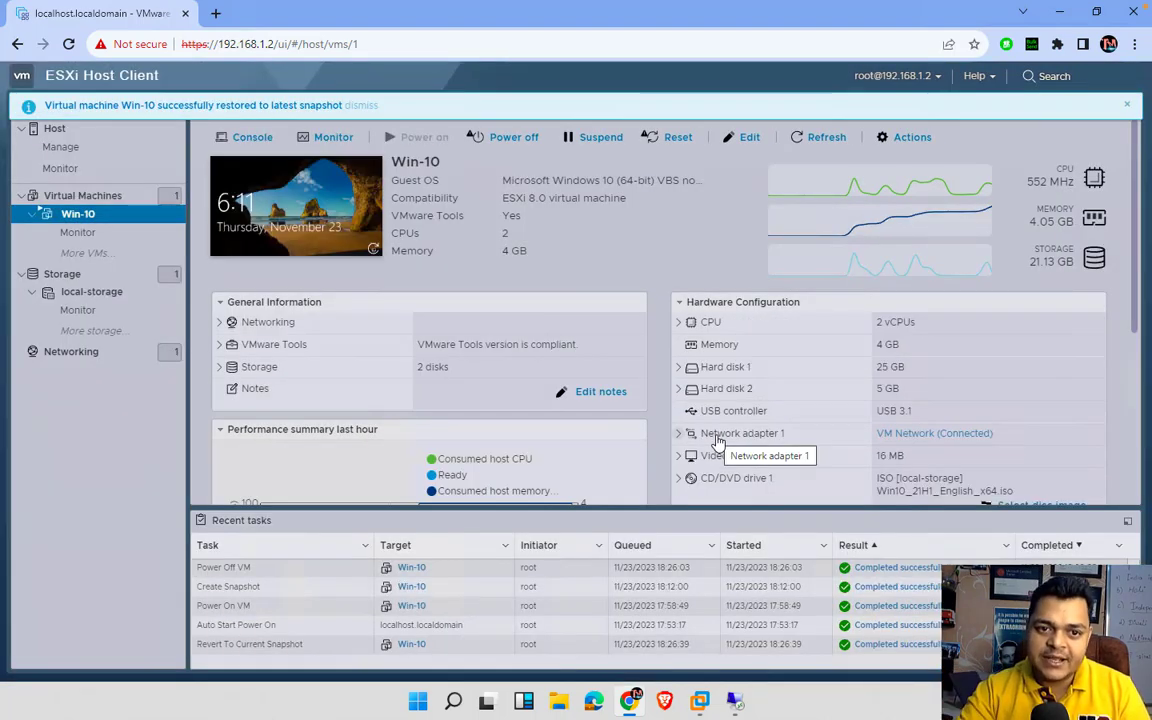
- Open the Win-10 console and send Ctrl-Alt-Delete through Guest OS > Send keys
click(329, 210)
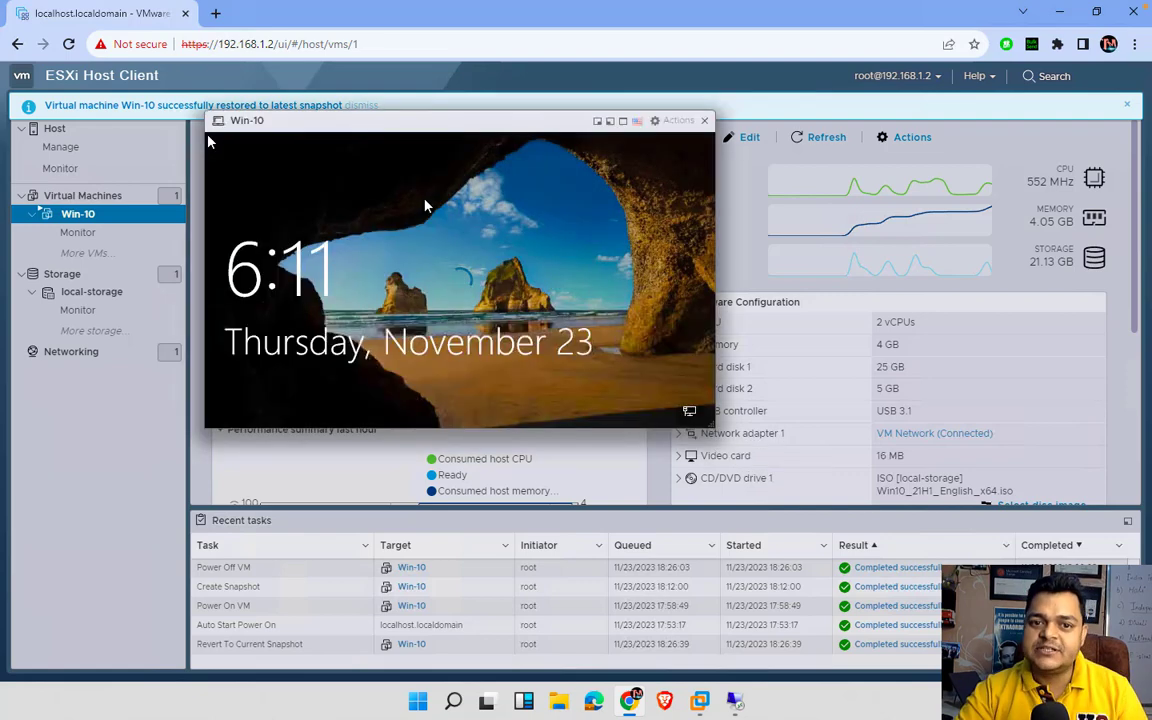
click(674, 120)
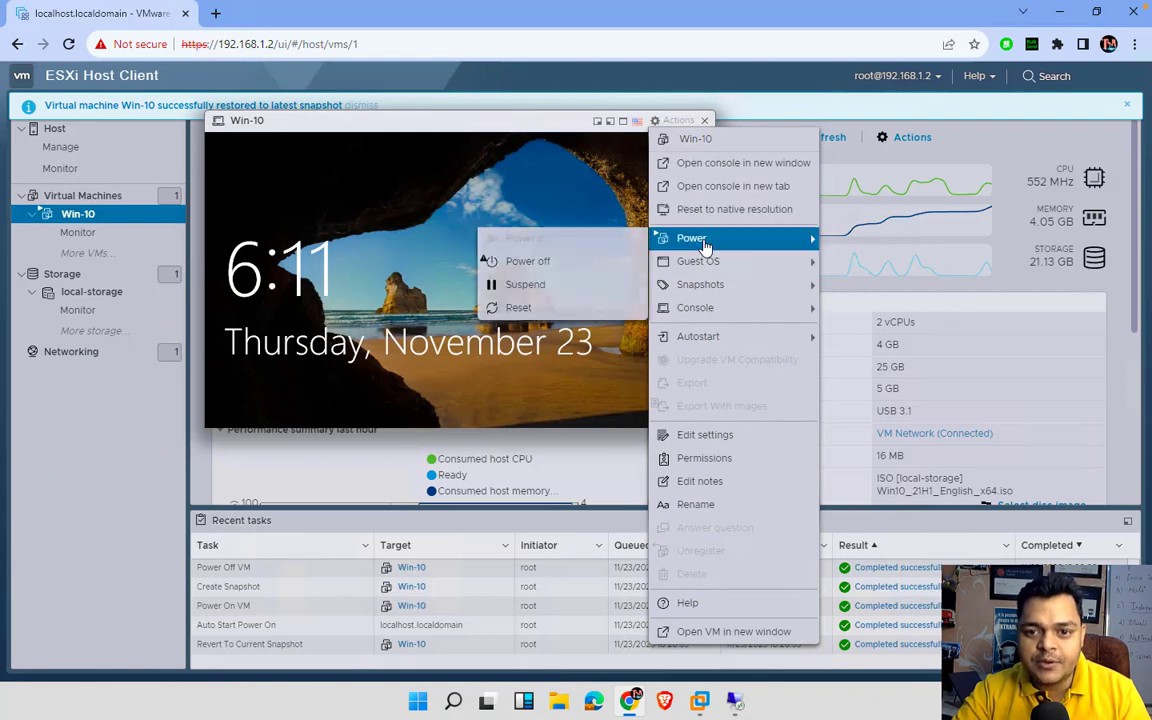
mouse_move(700, 261)
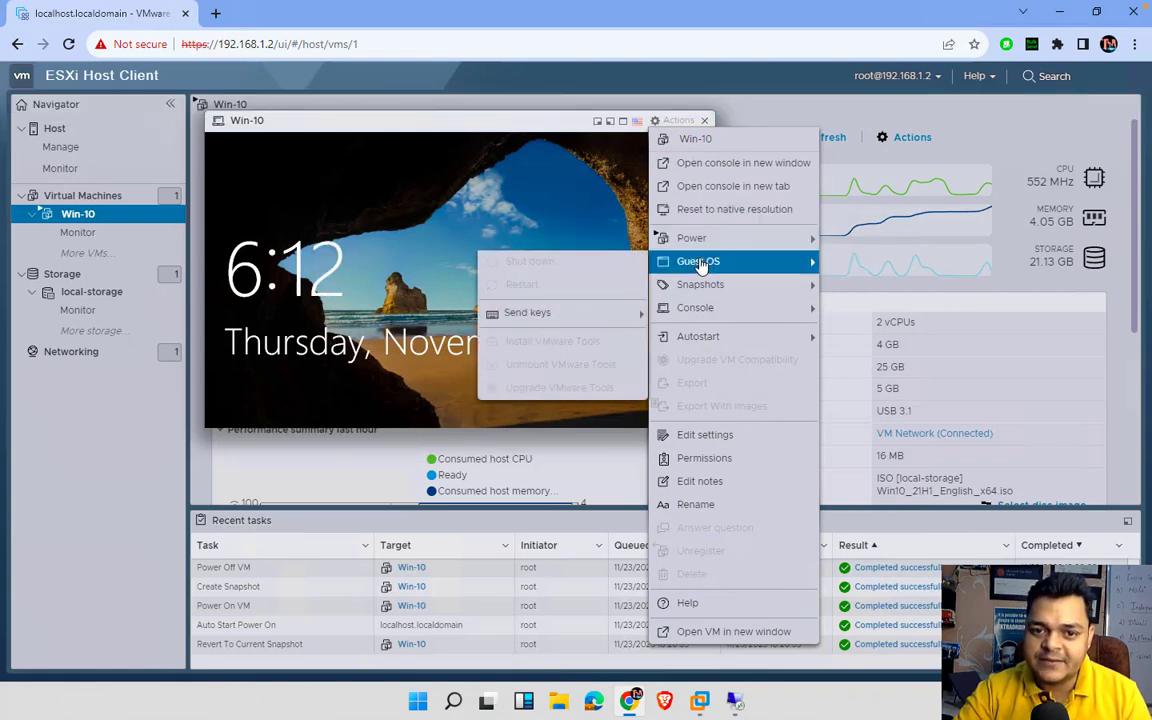
mouse_move(586, 315)
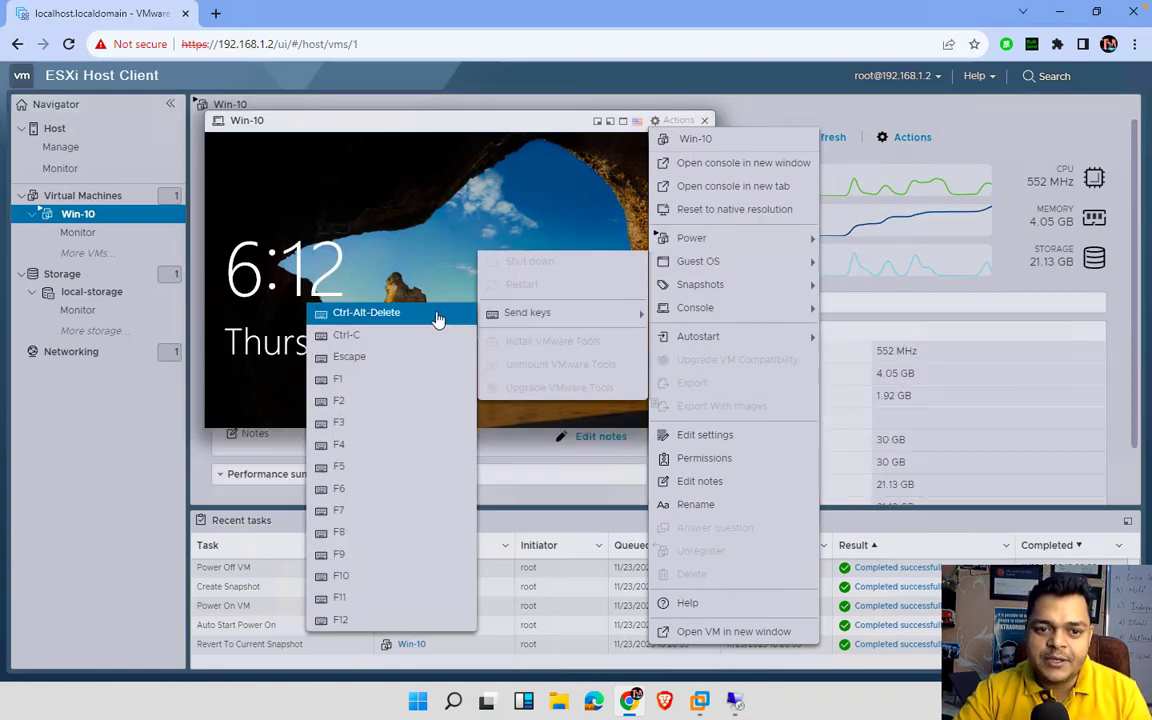
click(450, 316)
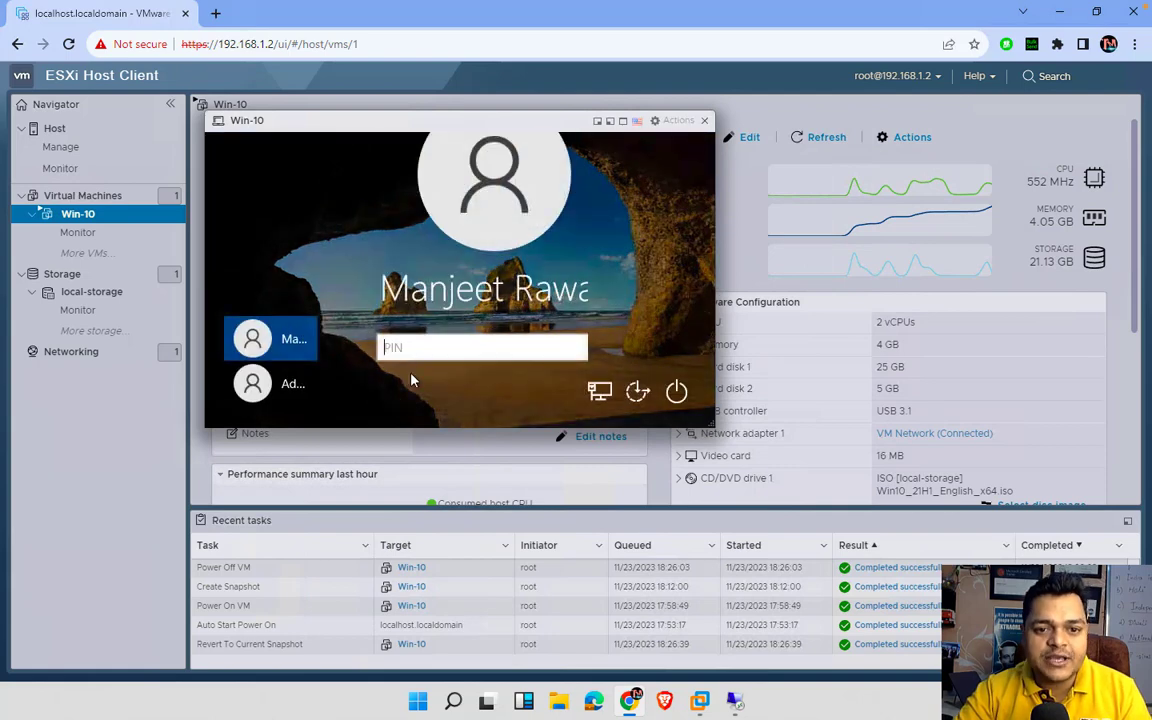
- Sign in to Windows as Administrator with the account password
click(285, 396)
text(•••••)
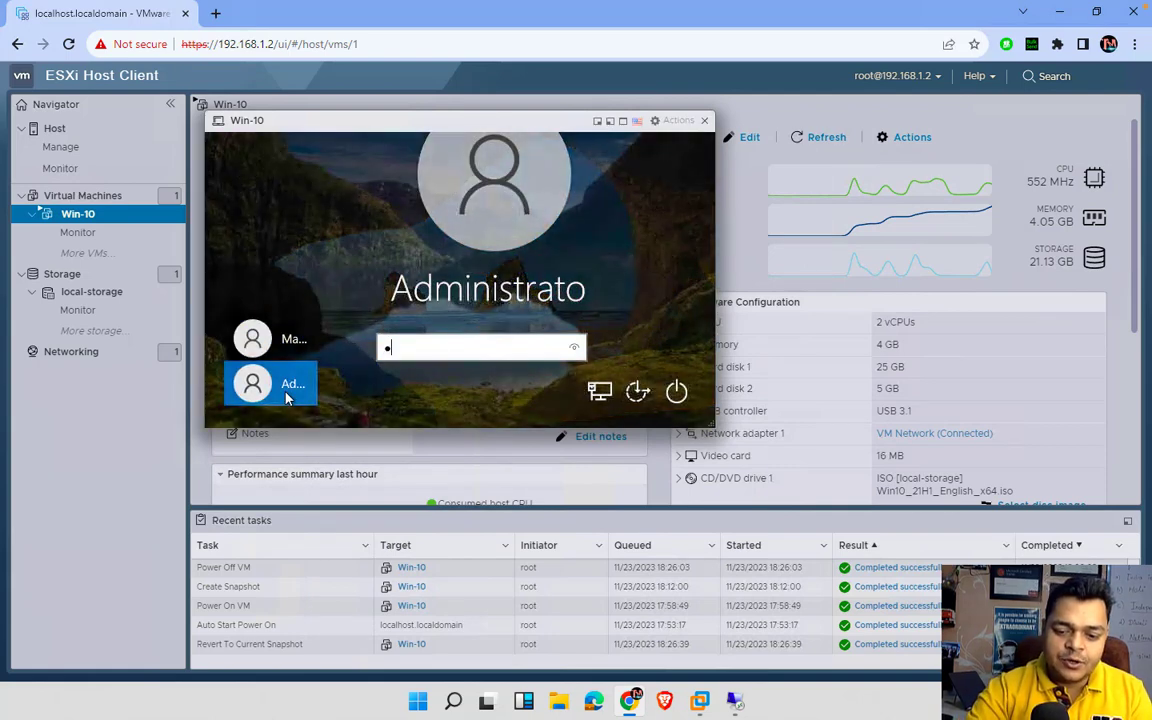
text(••••)
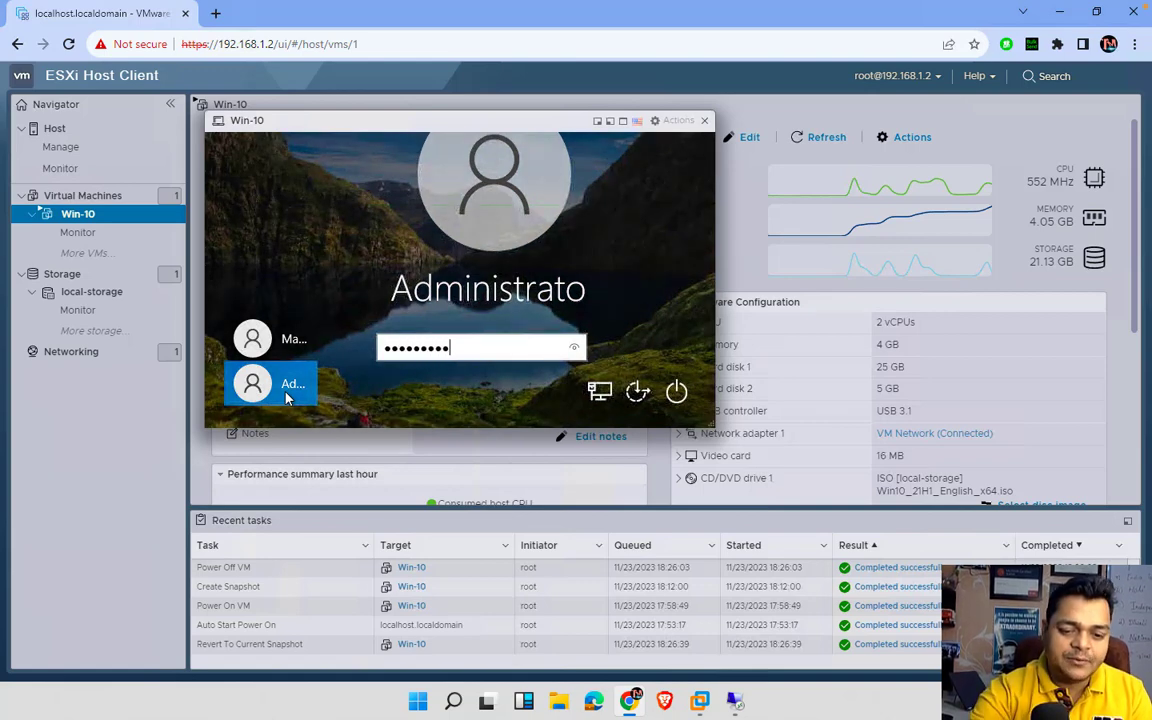
key(Return)
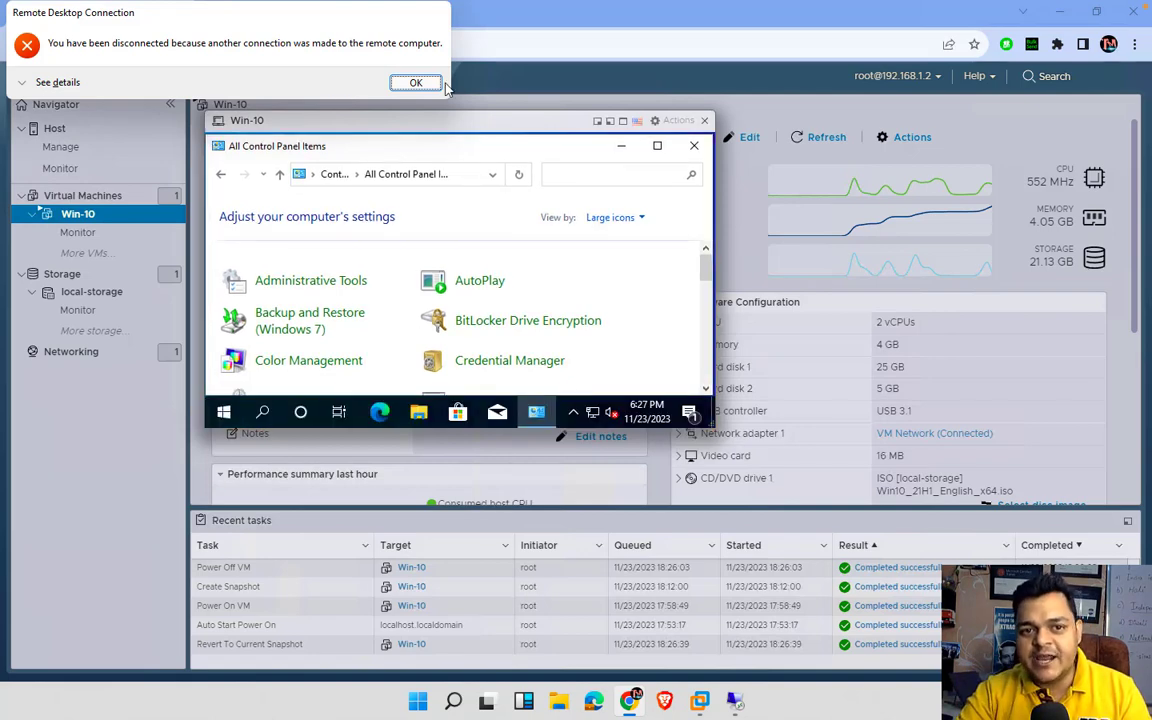
- Dismiss the disconnect notice, close Remote Desktop Connection, and minimize Control Panel in the full-screen console
click(415, 83)
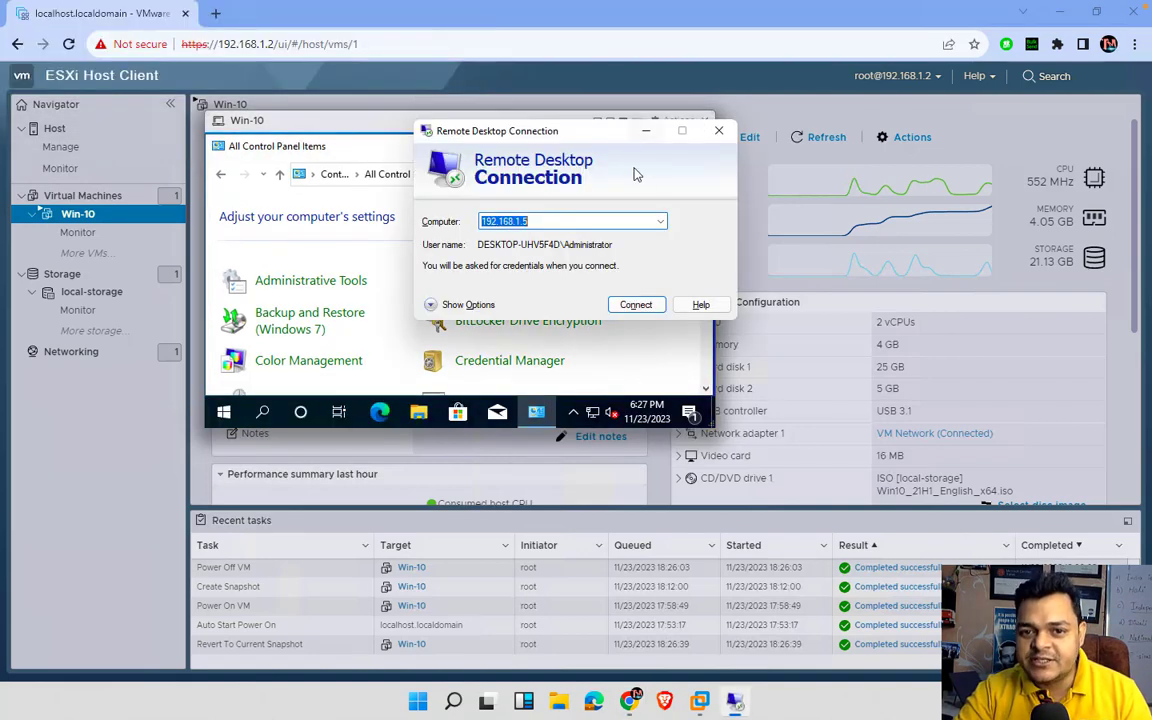
click(718, 130)
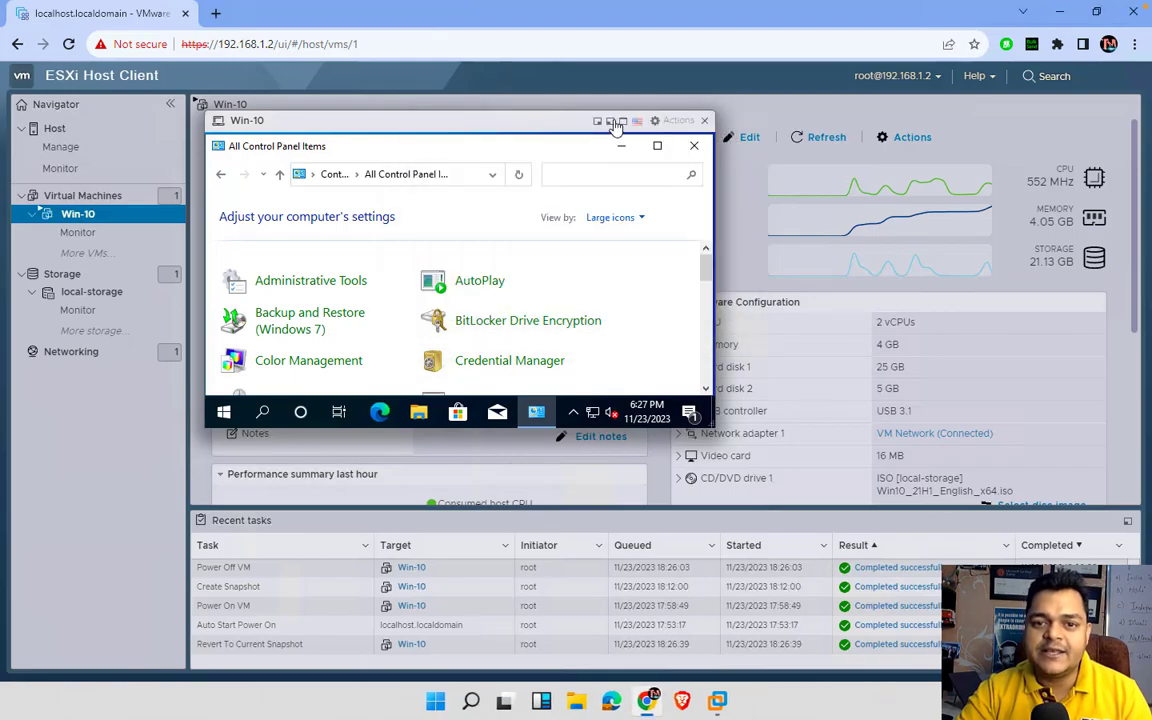
click(615, 121)
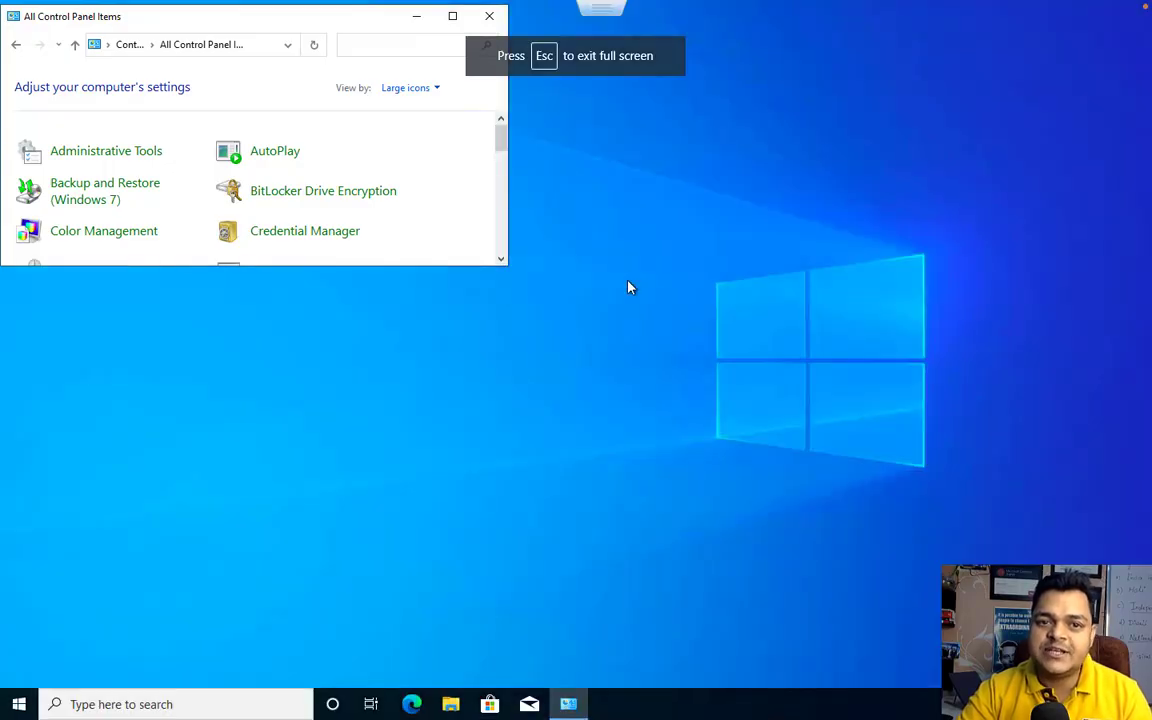
click(451, 17)
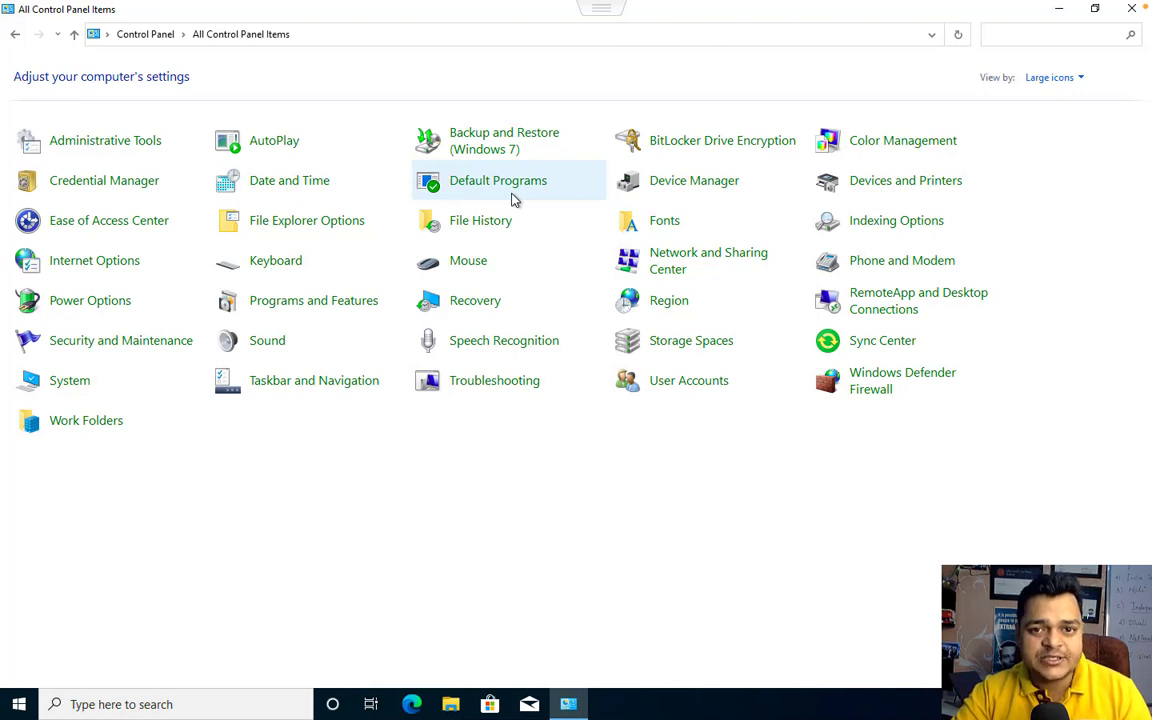
click(1060, 10)
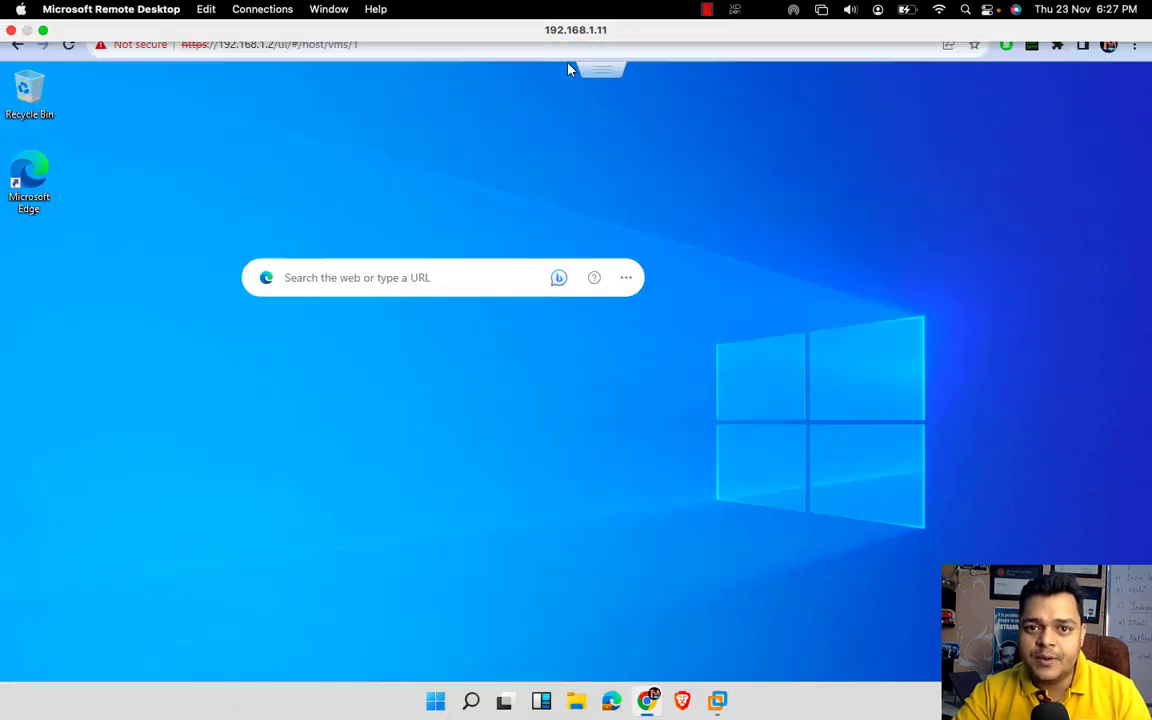
click(590, 68)
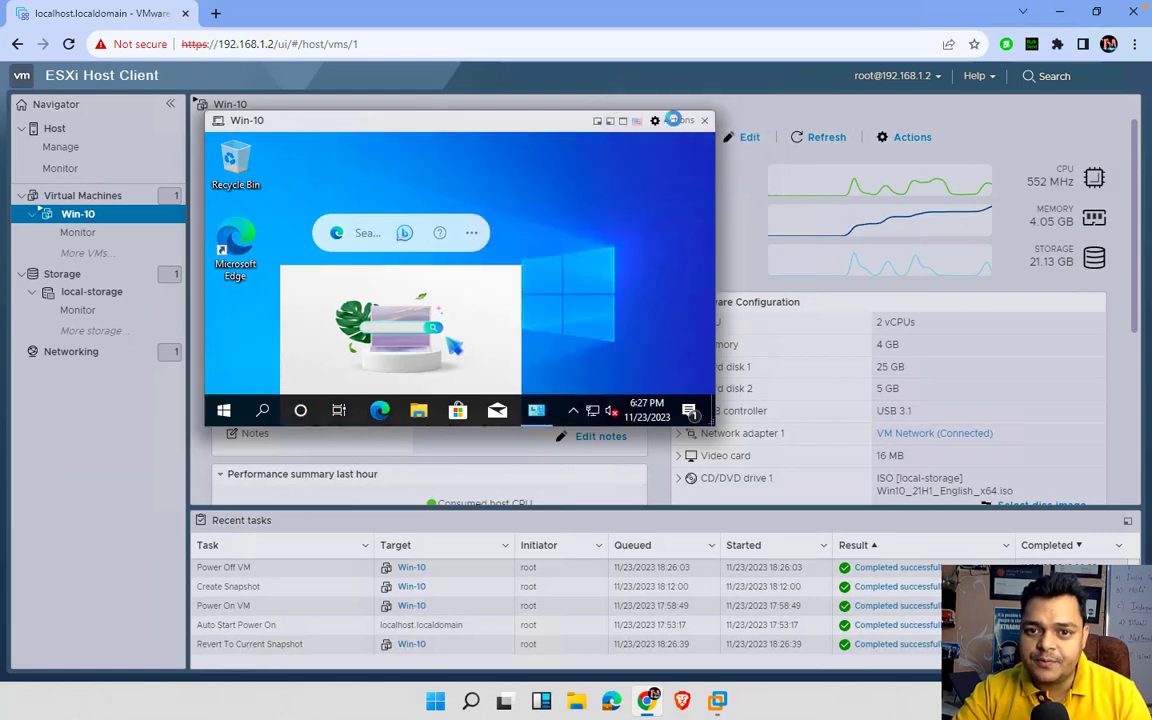
click(690, 121)
mouse_move(683, 250)
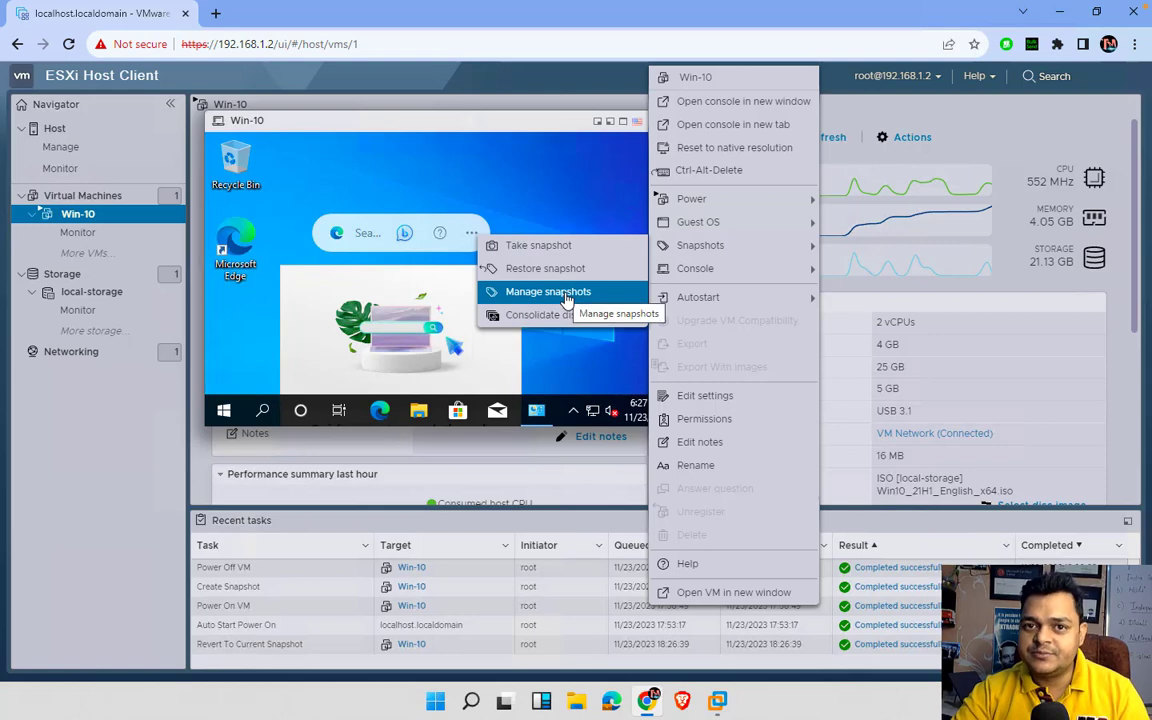
click(566, 292)
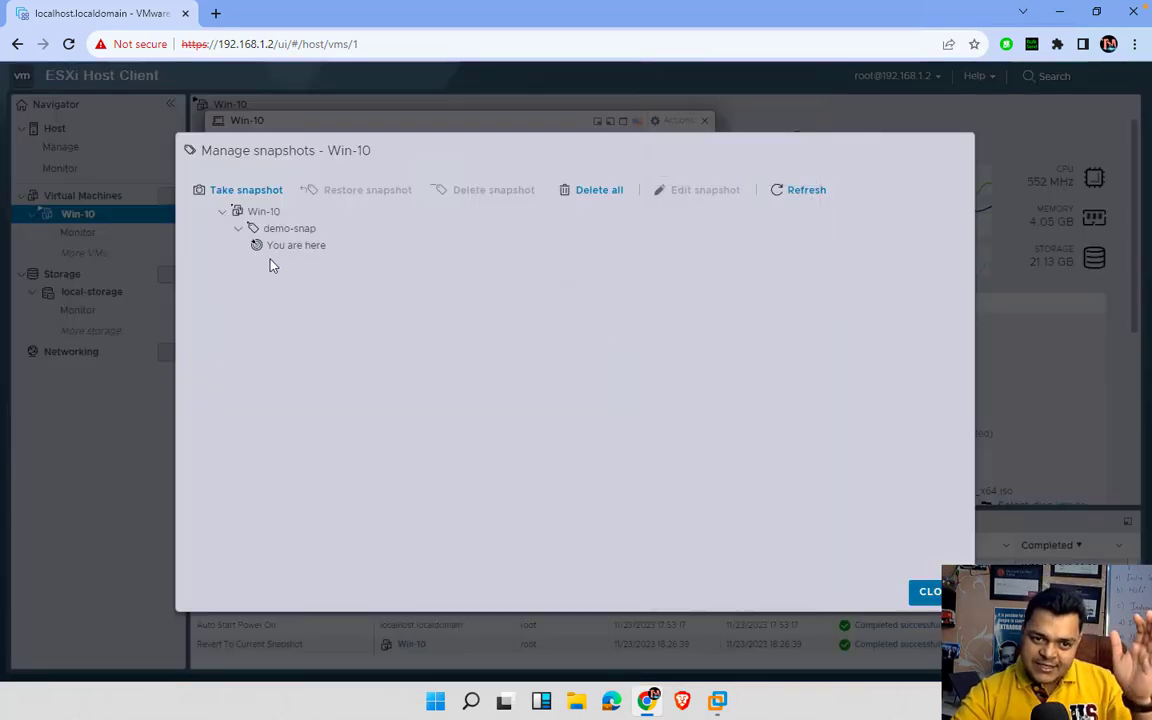
click(285, 232)
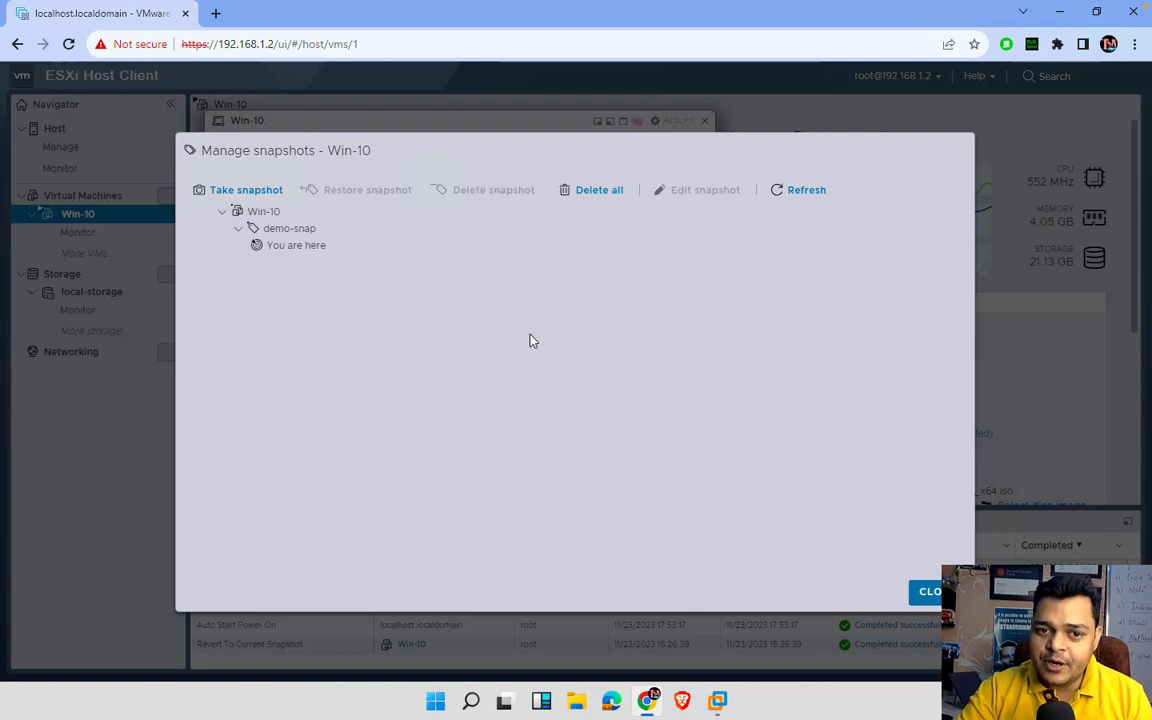
click(926, 592)
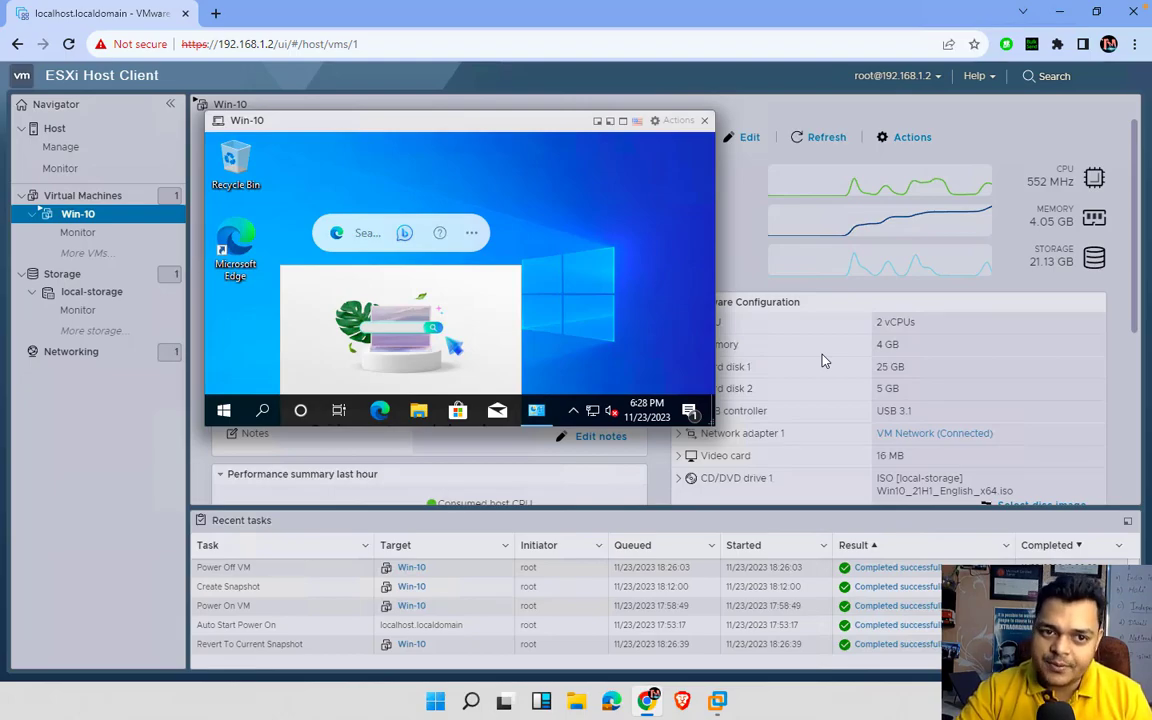
- Switch Spaces with Control+Left to show the macOS Finder desktop
key(ctrl+Left)
key(ctrl+Left)
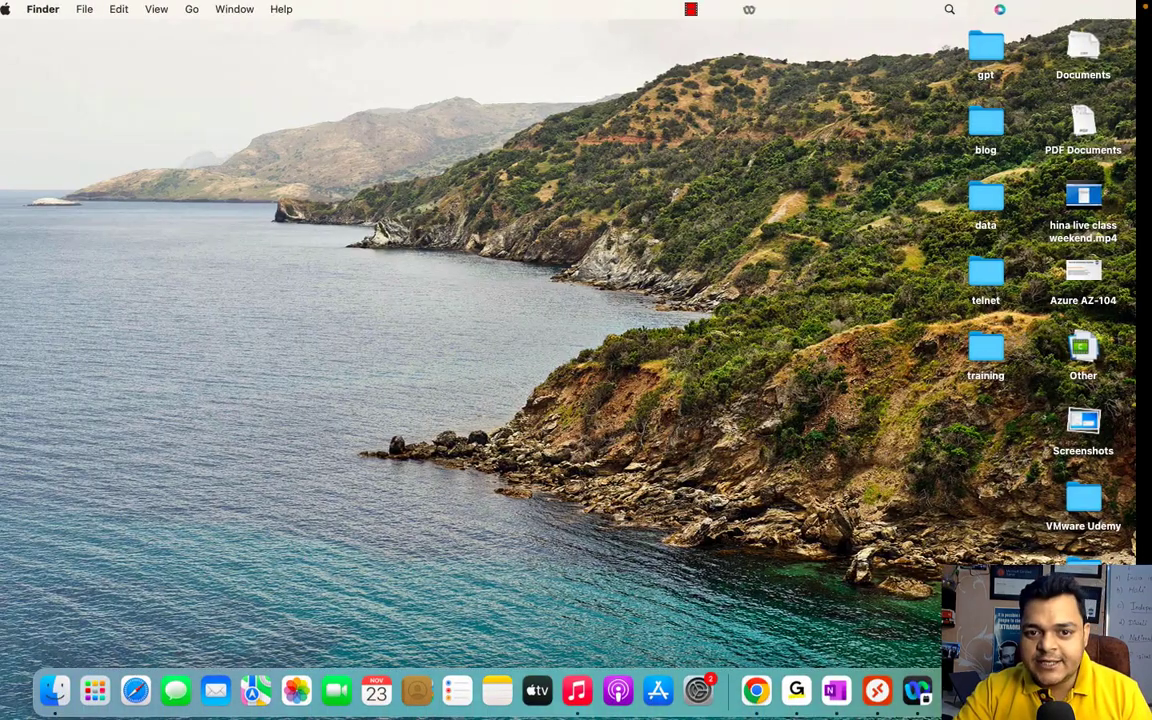